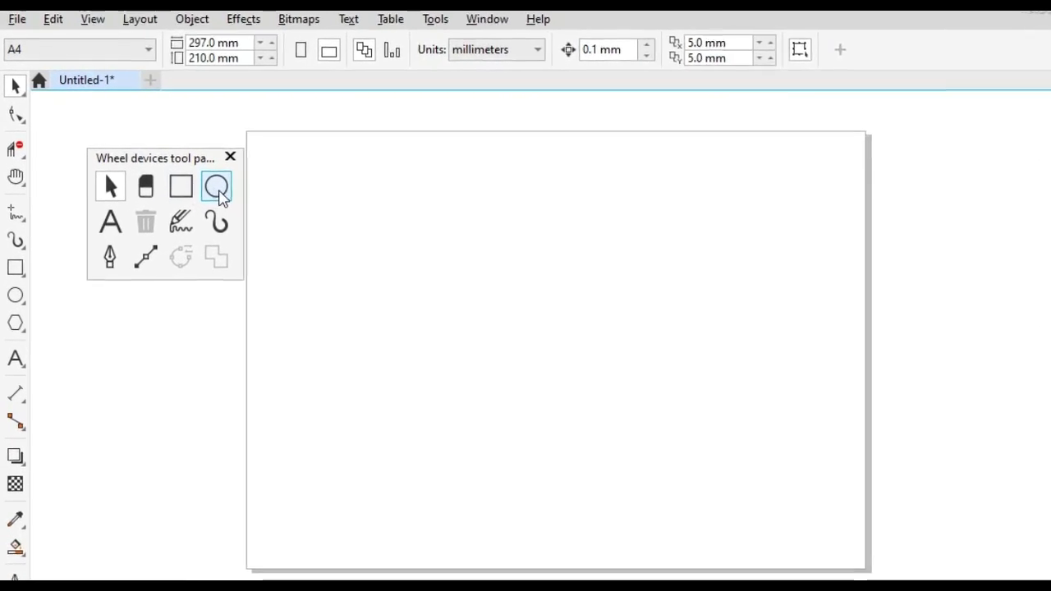
Draw a page-centred circle about 205 mm across and add a concentric copy scaled to about 55 mm
left_click(218, 188)
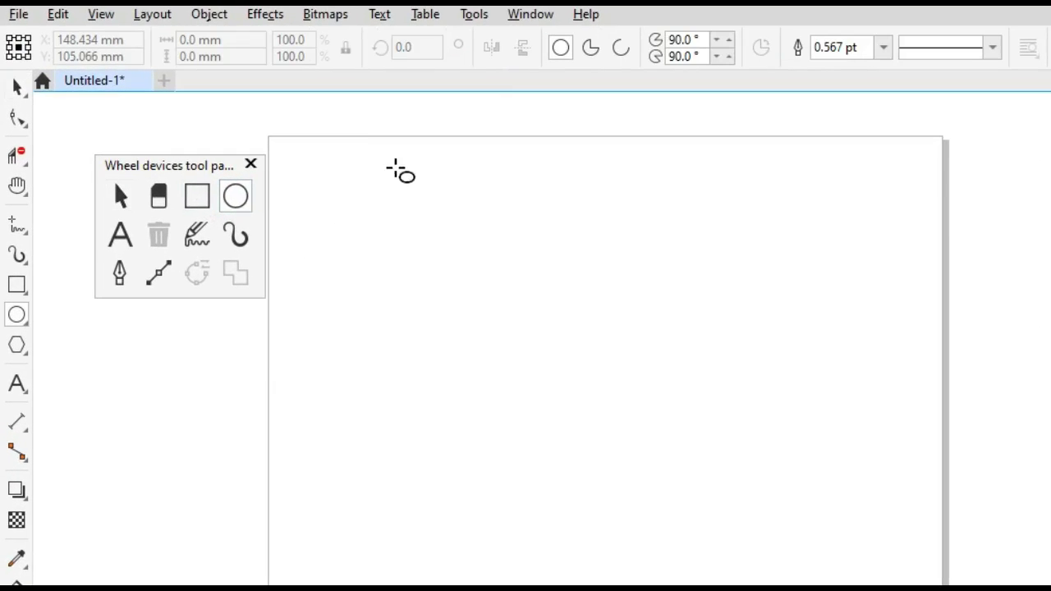
left_click_drag(334, 142, 764, 504)
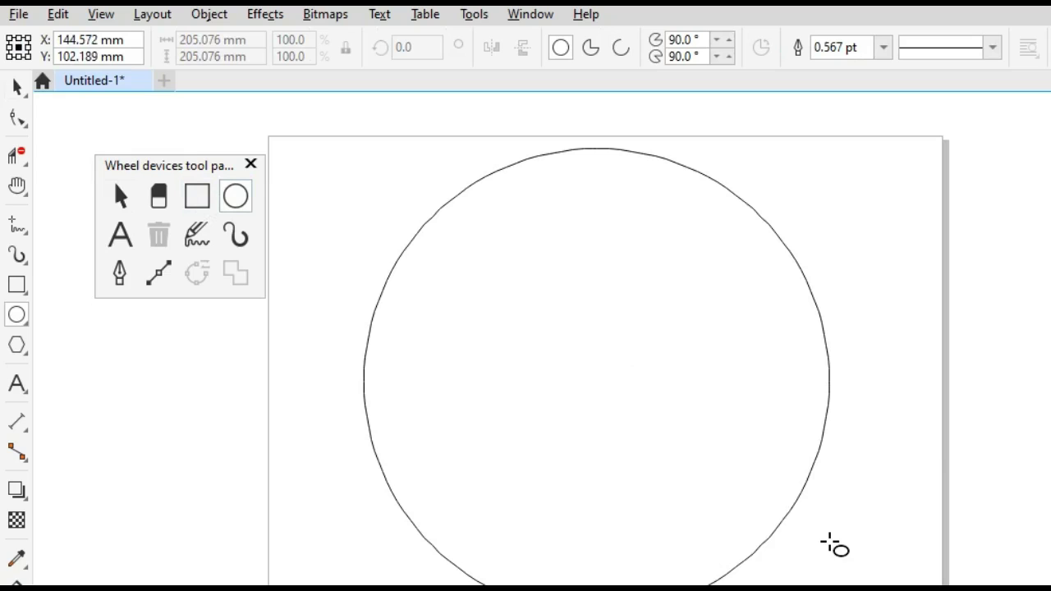
left_click_drag(829, 542, 830, 542)
key("p")
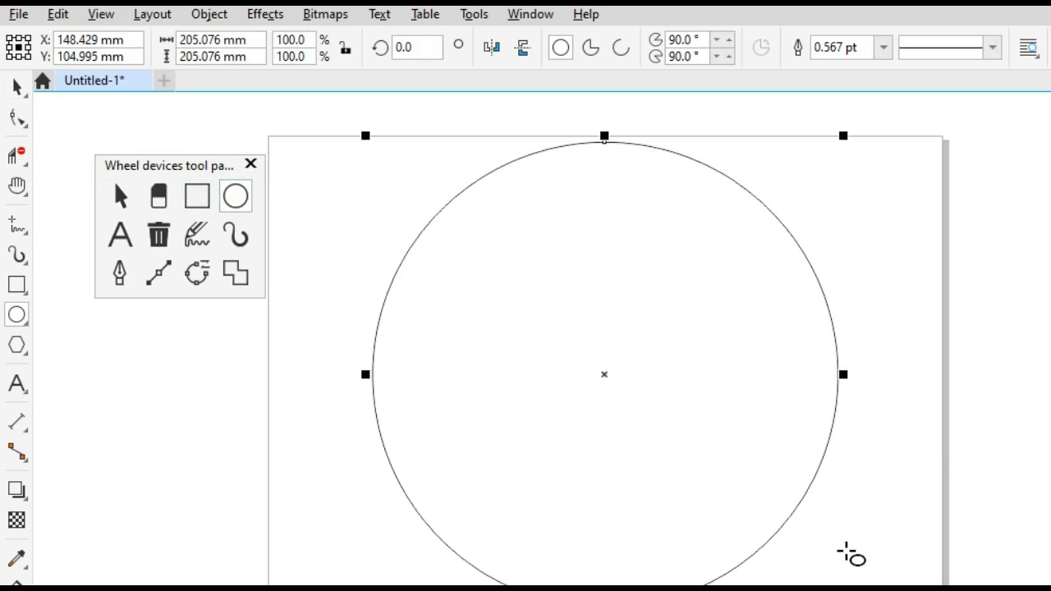
key("space")
left_click_drag(843, 587, 694, 446)
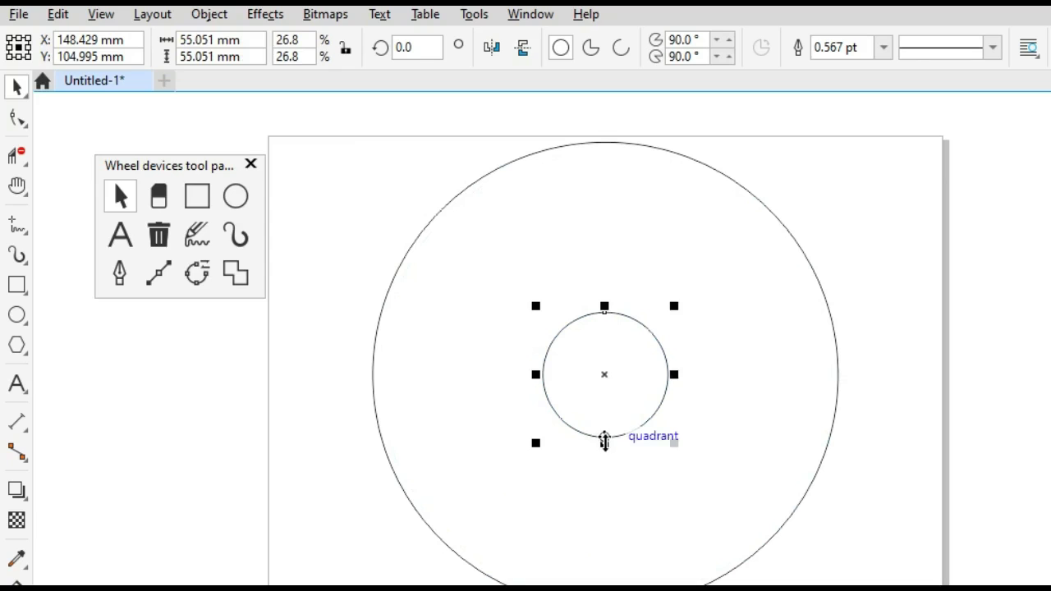
Copy the small circle as an ellipse about 37 mm wide and 29 mm high, resting on top of the small circle
left_click_drag(604, 442, 610, 429)
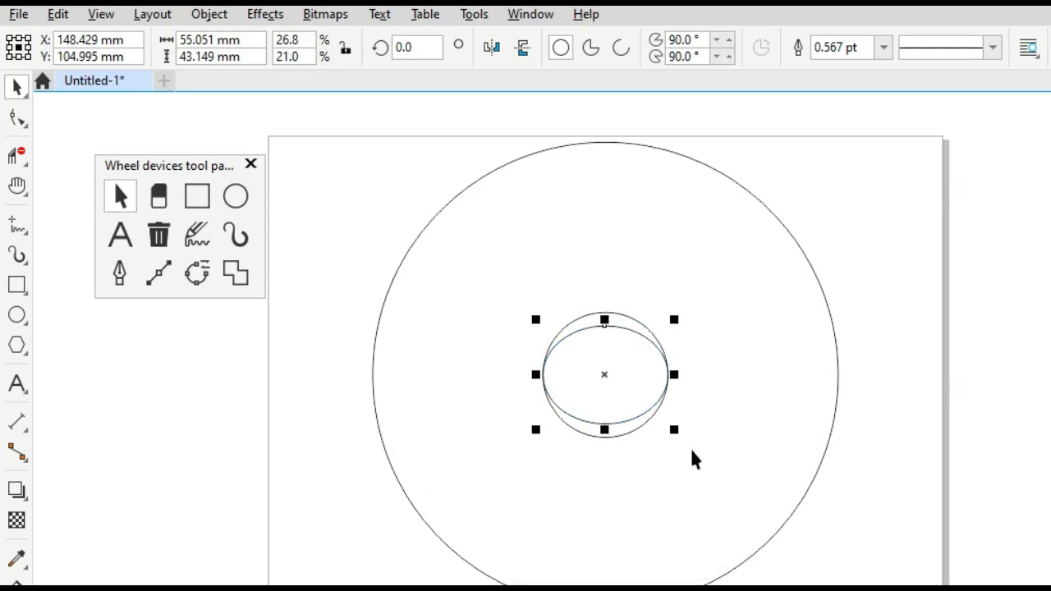
left_click_drag(677, 435, 668, 418)
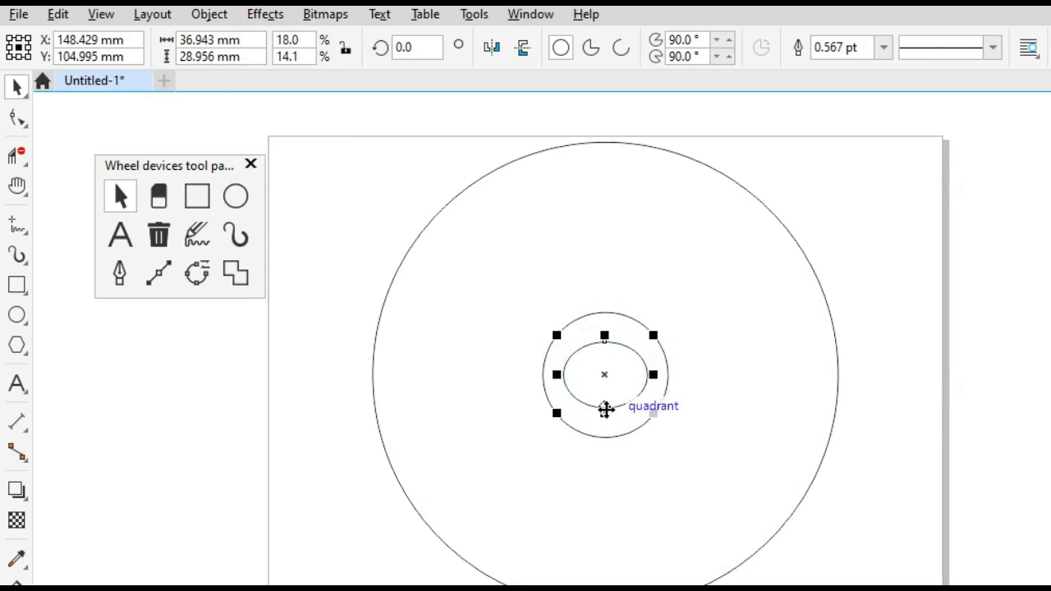
left_click_drag(605, 408, 604, 313)
Draw a horizontal line across the large circle's diameter and a vertical line across the small circle's diameter
left_click(17, 226)
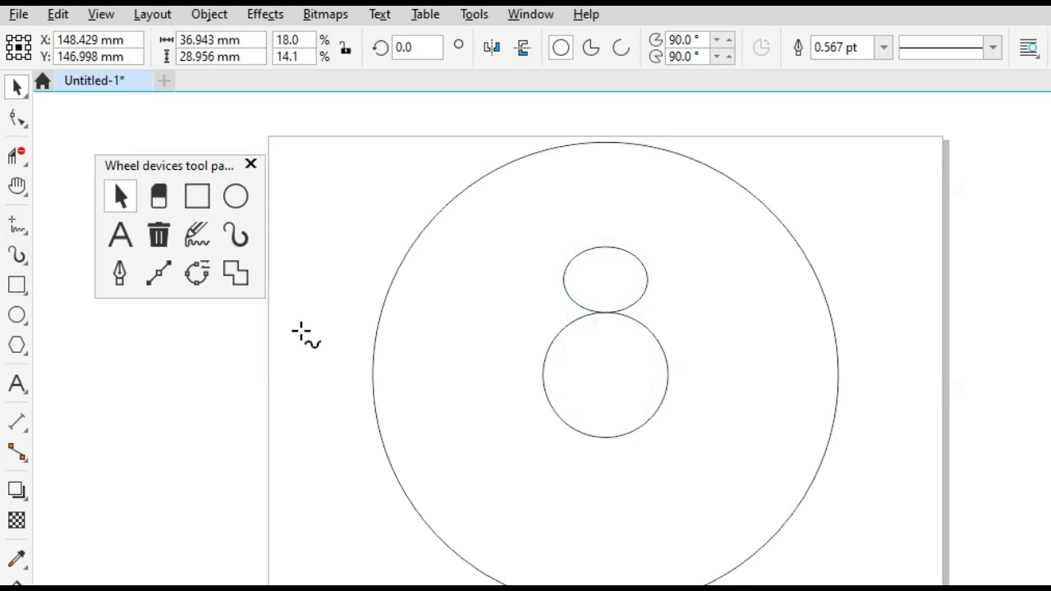
left_click(372, 374)
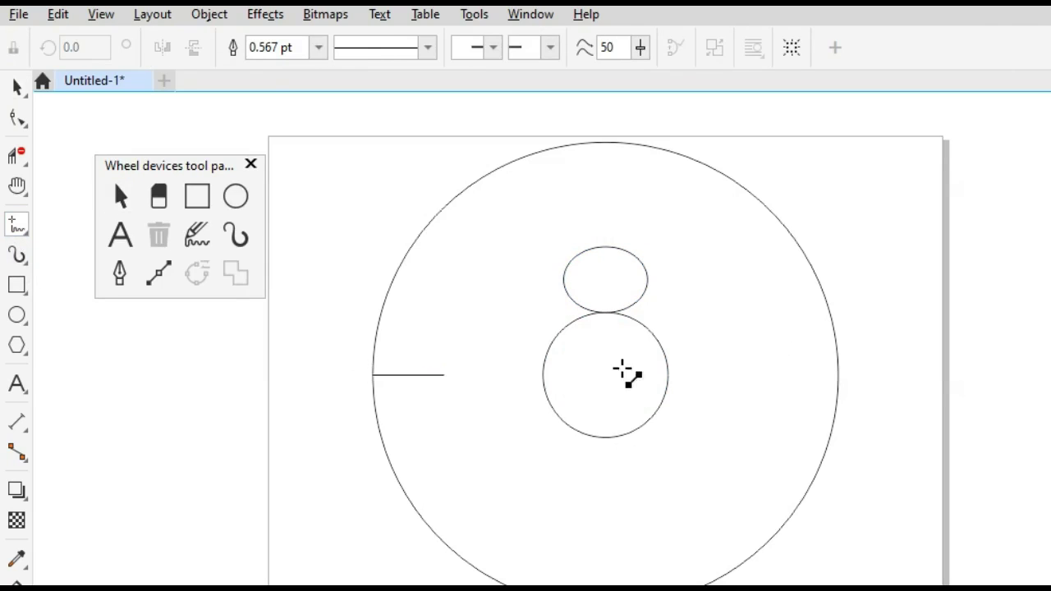
left_click(838, 374)
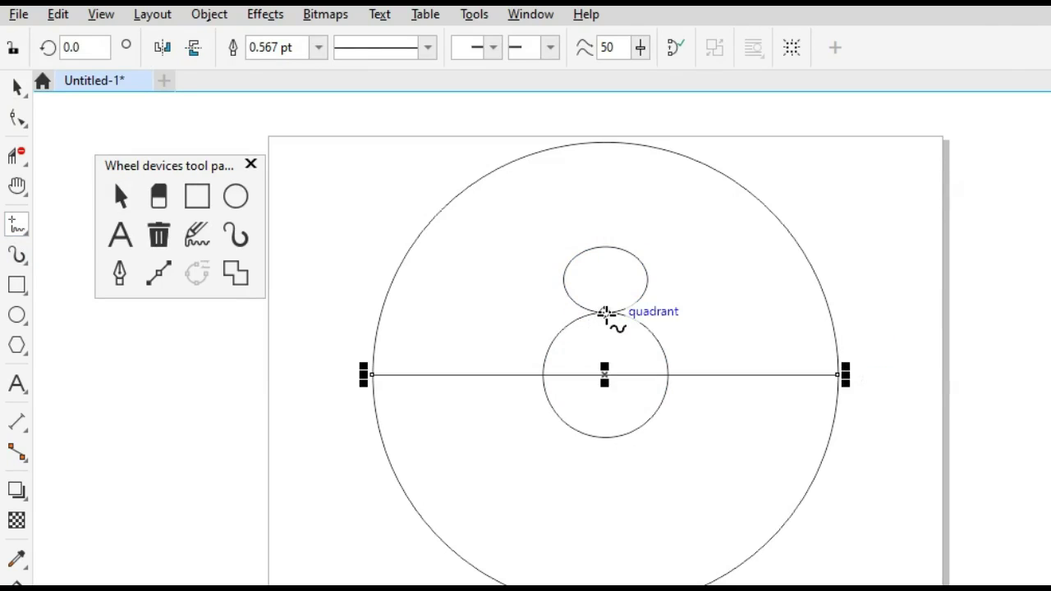
left_click(605, 312)
left_click(605, 437)
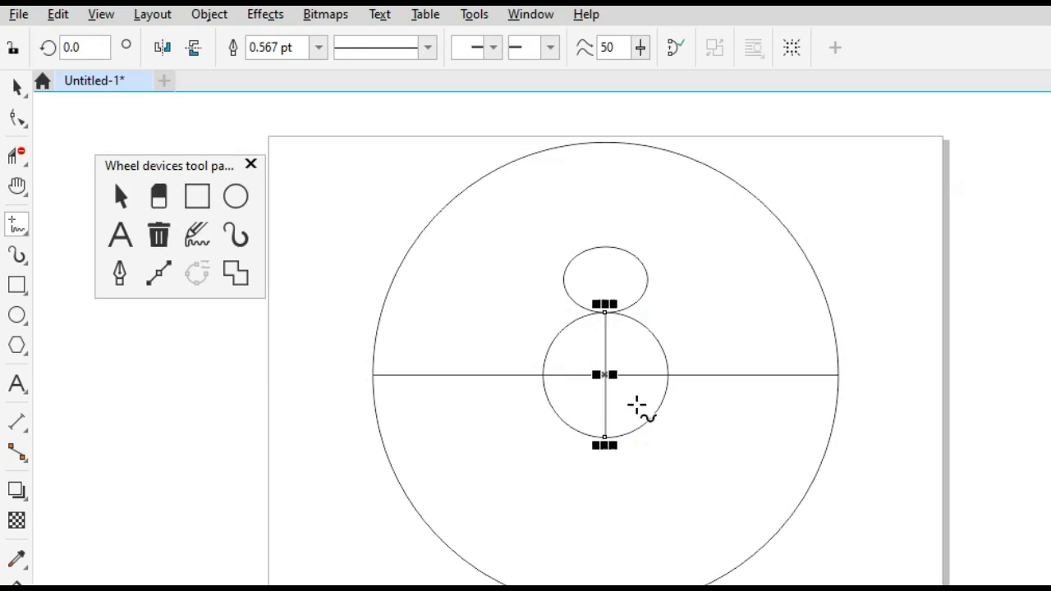
Draw lines from the ellipse's left quadrant to the small circle's left edge and from the circles' centre to the small circle's lower-left edge
left_click(562, 278)
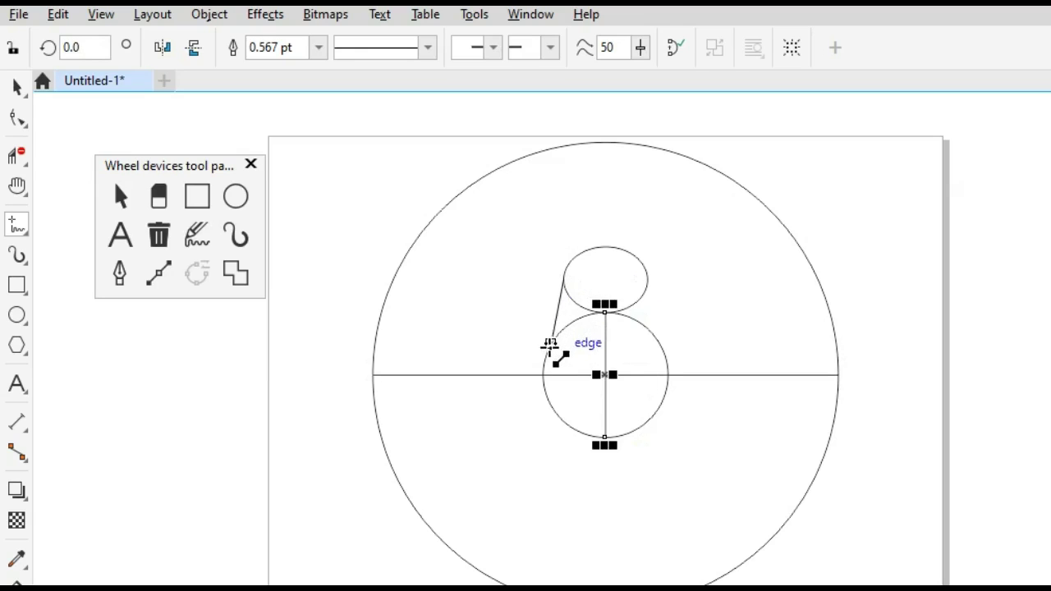
left_click(545, 359)
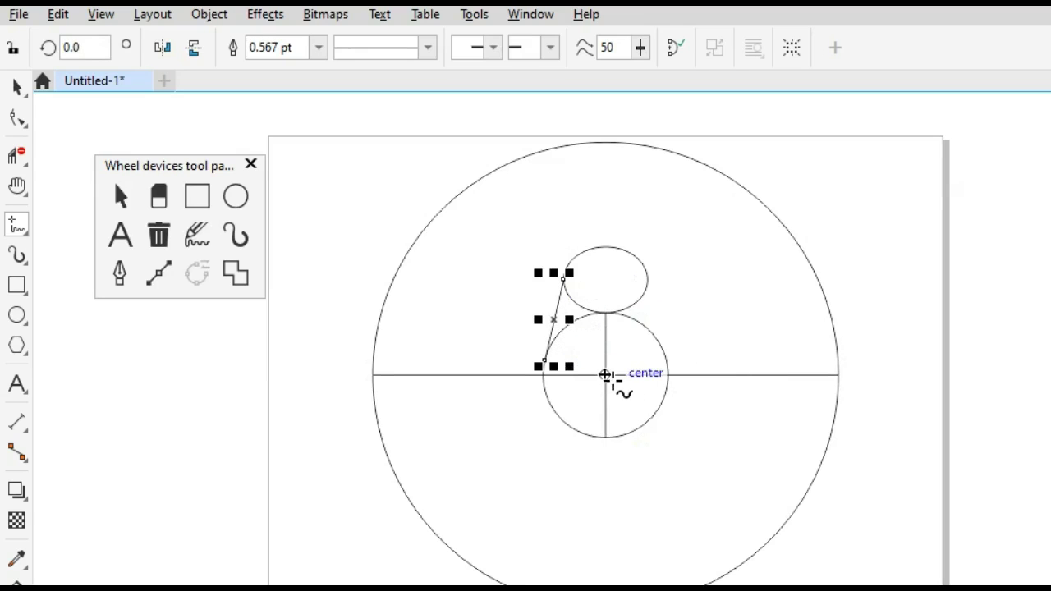
left_click(604, 375)
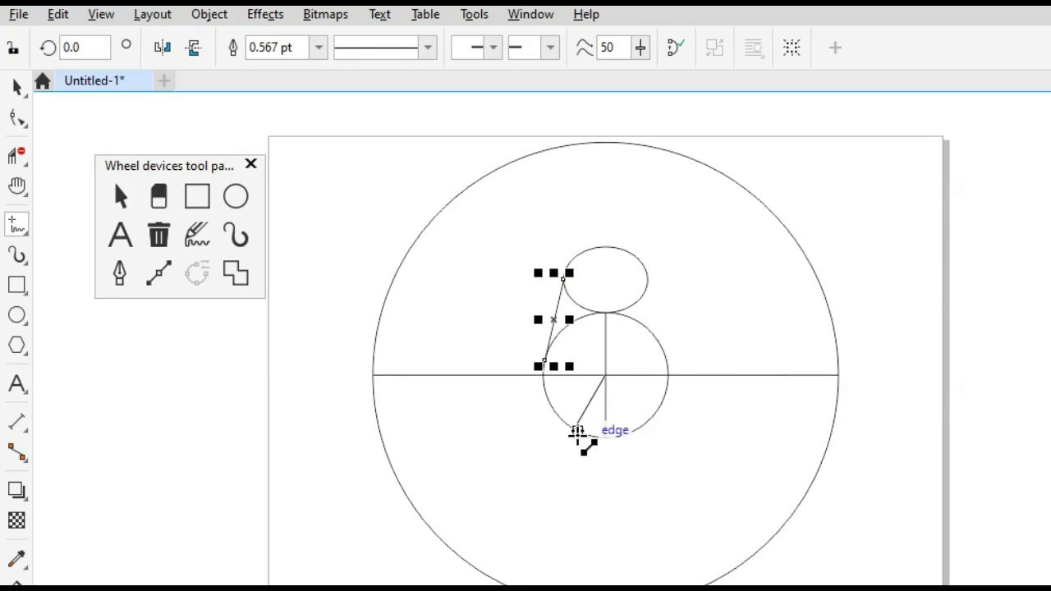
left_click(573, 428)
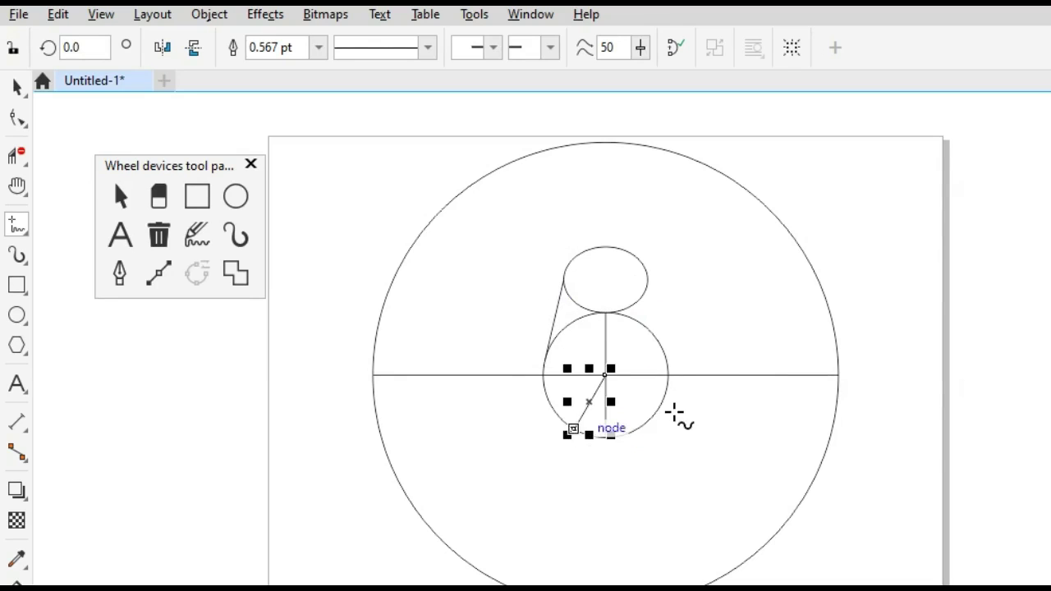
Draw lines from the ellipse's top to the small circle's right quadrant and from the circles' centre up-left past the large circle
left_click(604, 247)
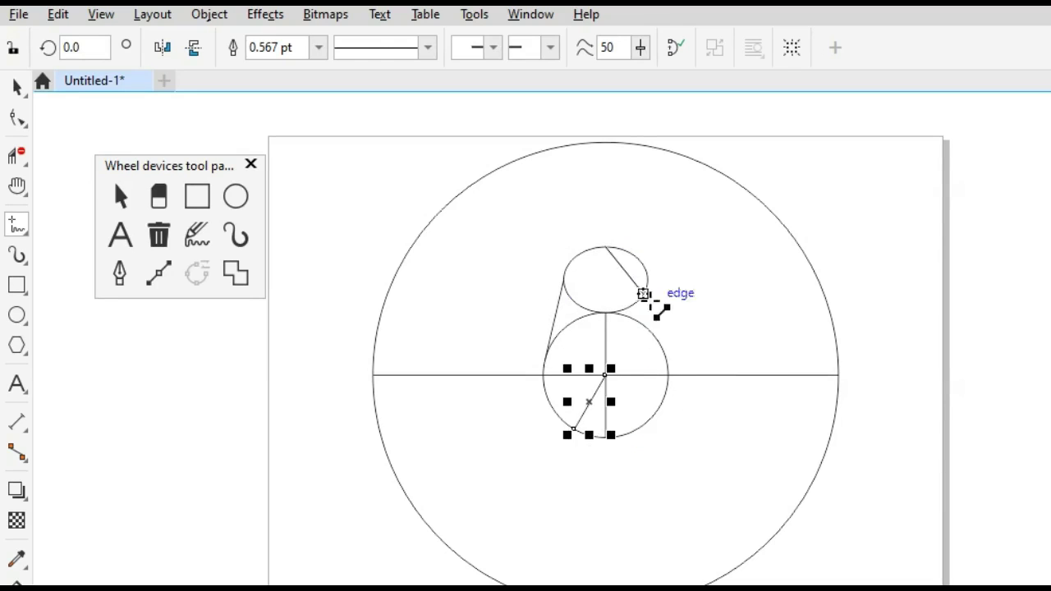
left_click(668, 375)
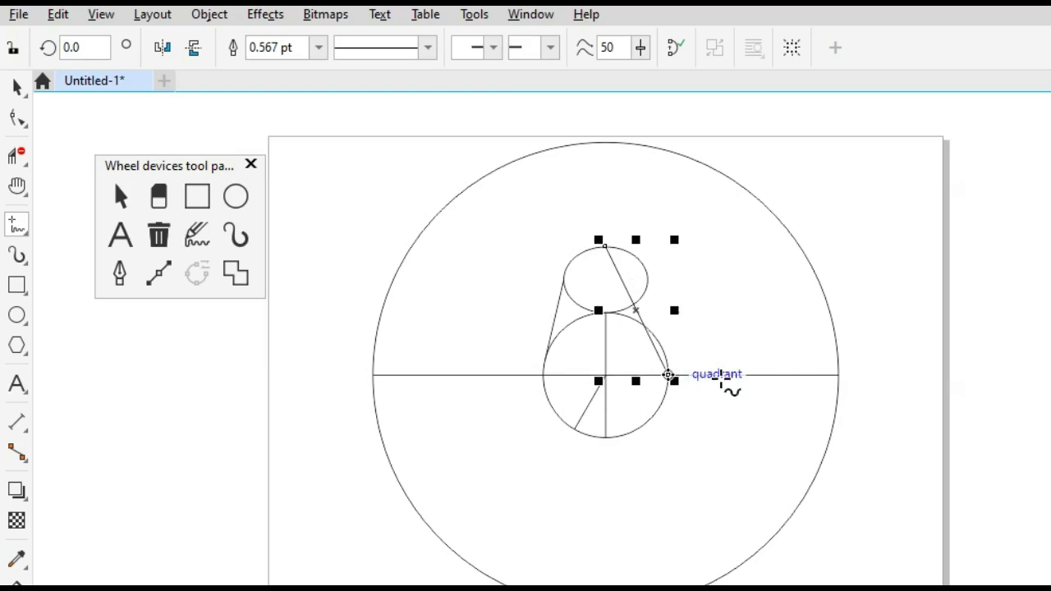
left_click(604, 375)
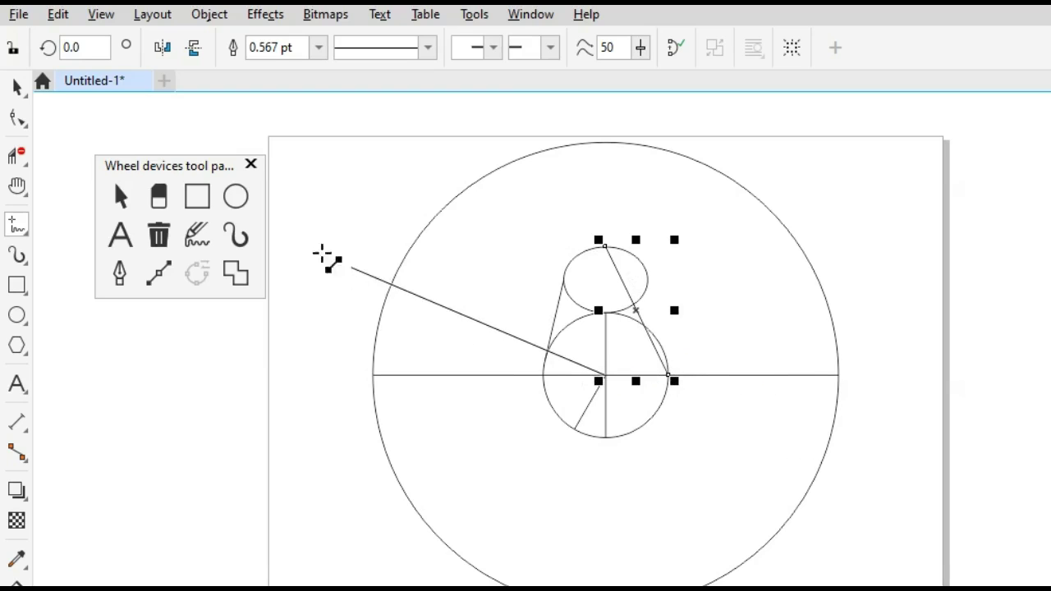
left_click(303, 242)
Convert the vertical line and the slanted line from the ellipse's top into editable curves
key("space")
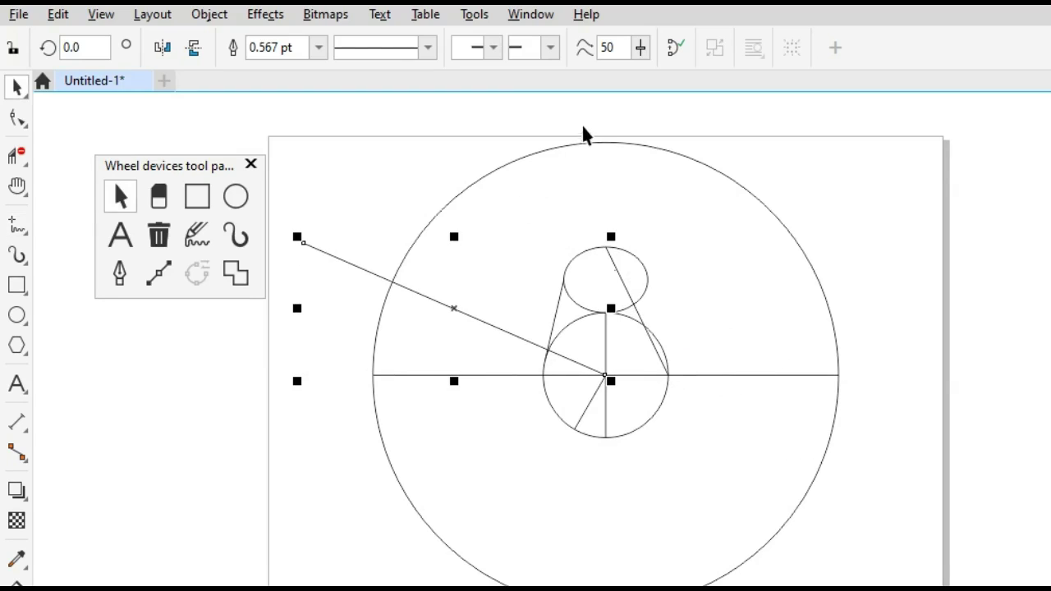
left_click_drag(589, 119, 699, 490)
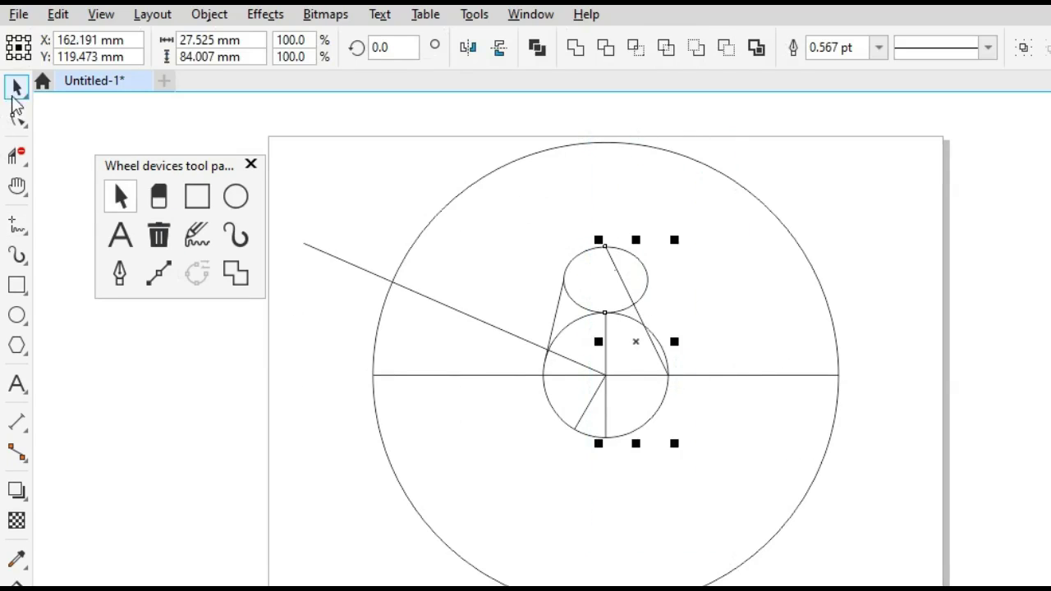
left_click(16, 115)
left_click_drag(692, 358, 588, 503)
left_click(317, 49)
Bend the slanted line outward into a smooth curve running around the ellipse's right side down to the small circle's right quadrant
key("z")
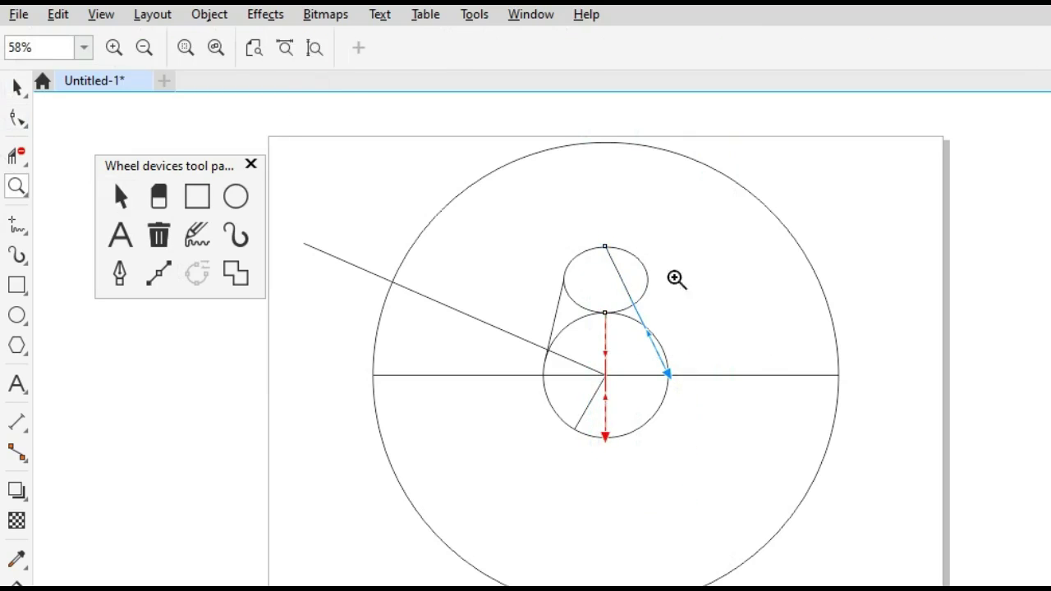
left_click_drag(579, 228, 709, 476)
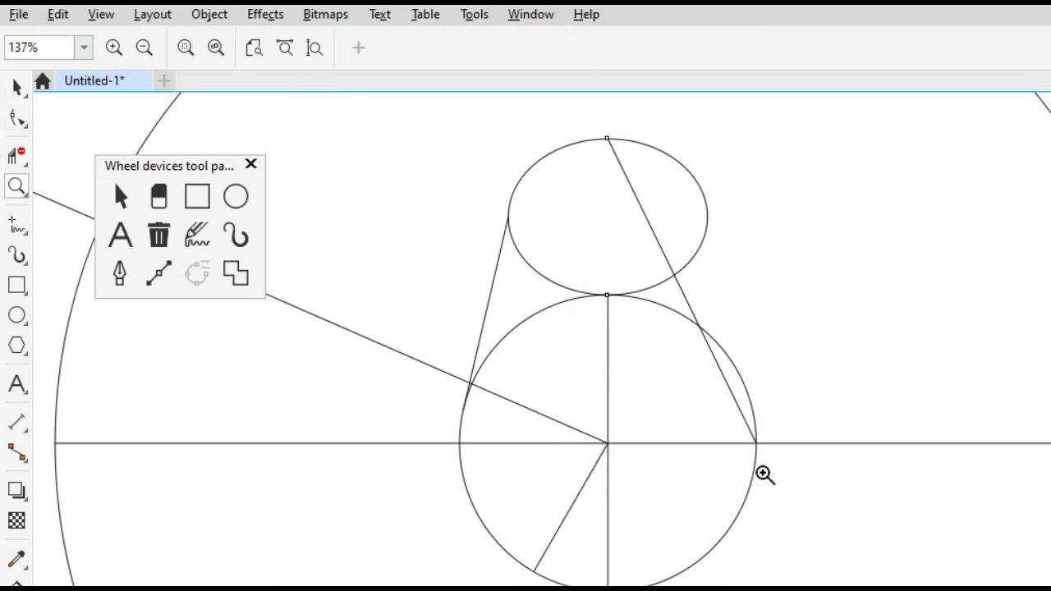
key("h")
left_click_drag(846, 447, 697, 441)
key("space")
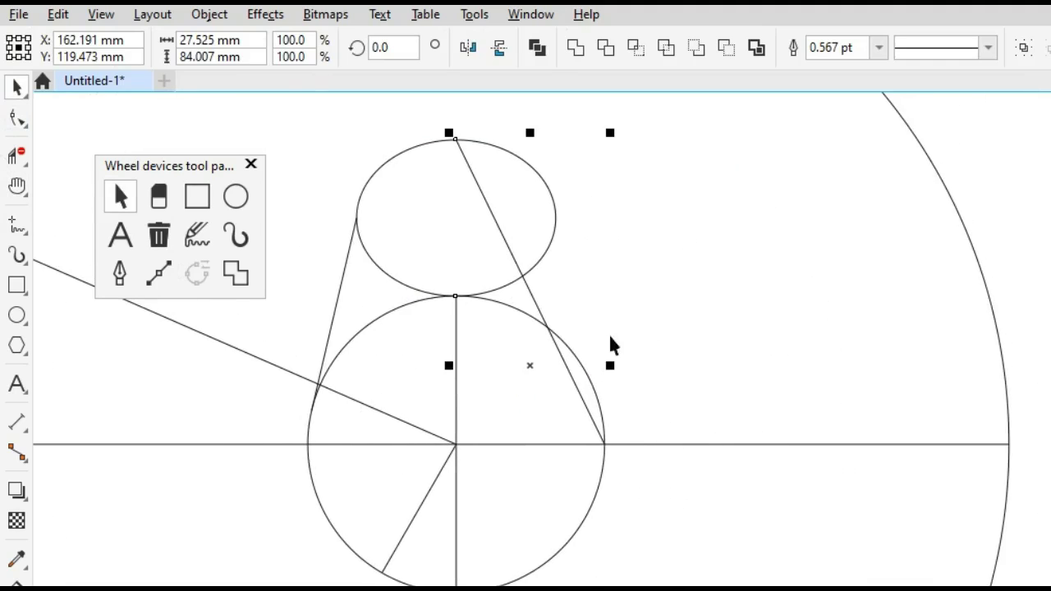
left_click(17, 118)
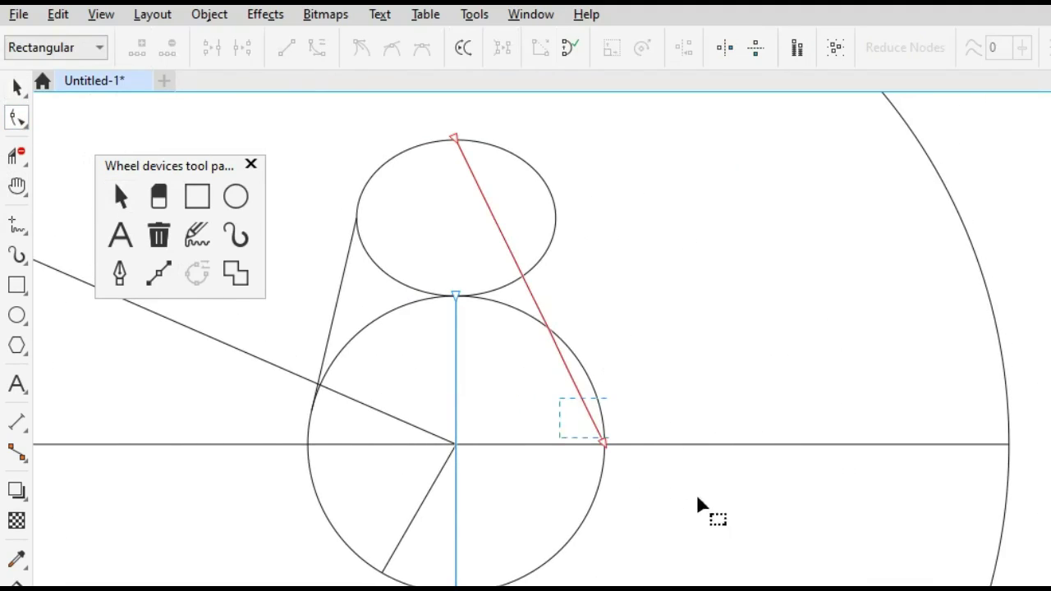
left_click_drag(697, 494, 695, 491)
left_click_drag(506, 242, 605, 142)
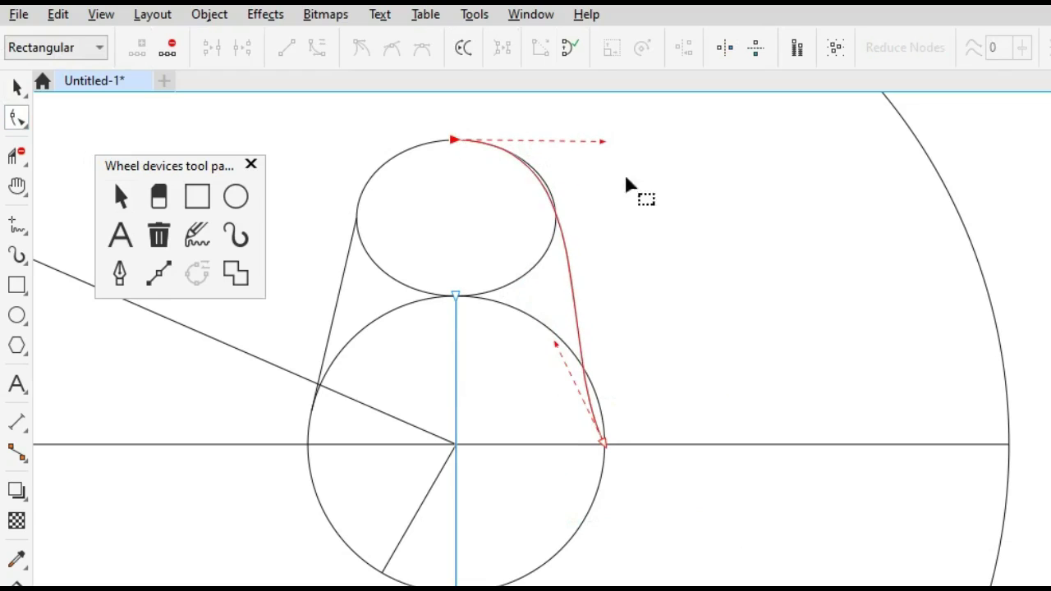
left_click_drag(556, 345, 605, 405)
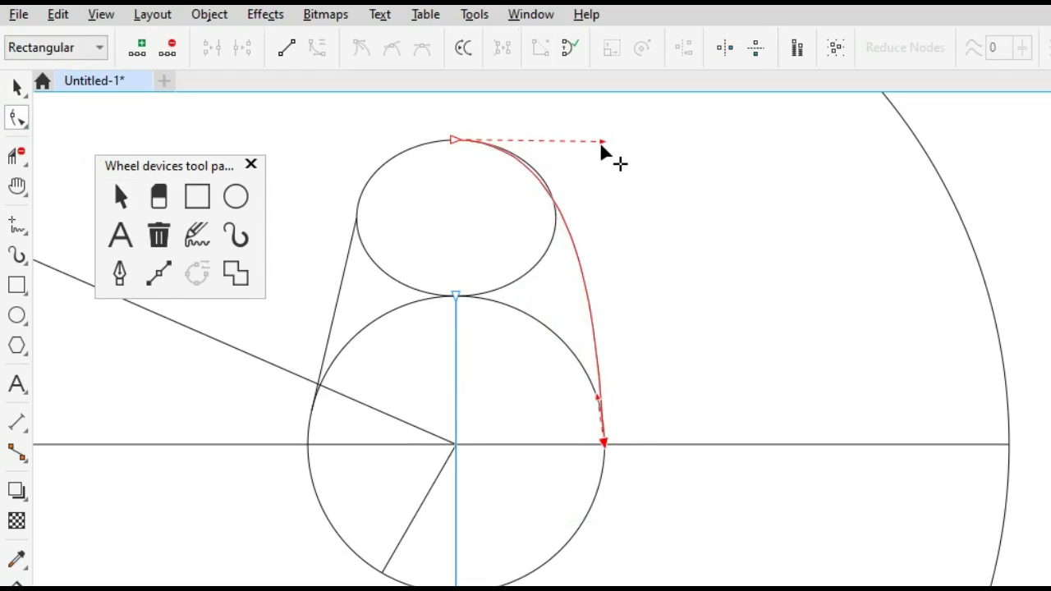
left_click_drag(600, 141, 611, 129)
Reshape the small circle's vertical line into a curve, moving its lower end beside the diagonal line at the circle's lower-left edge
left_click(456, 300)
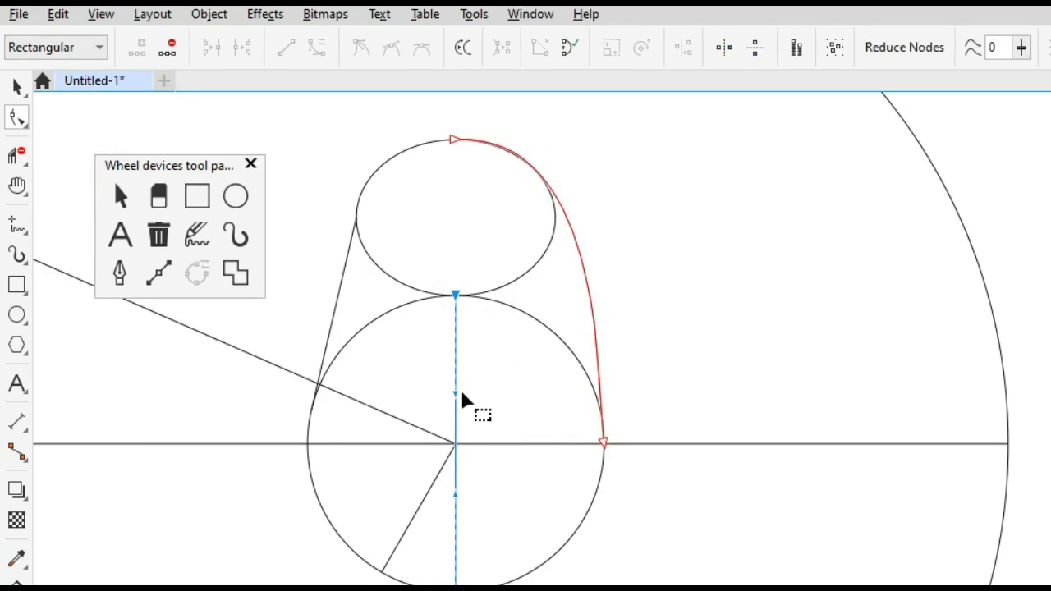
left_click_drag(457, 399, 553, 319)
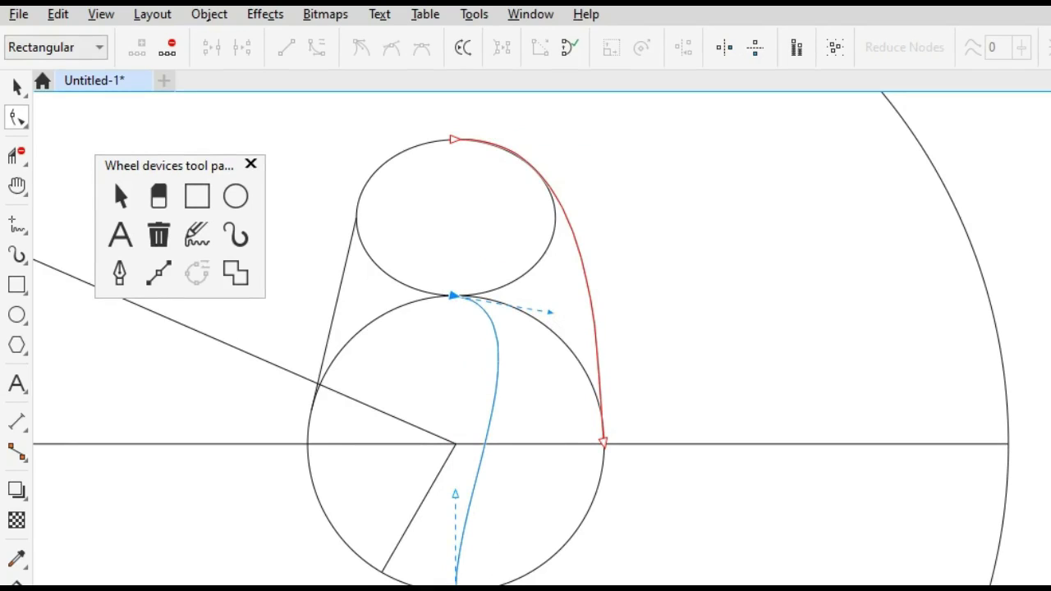
left_click_drag(455, 582, 382, 576)
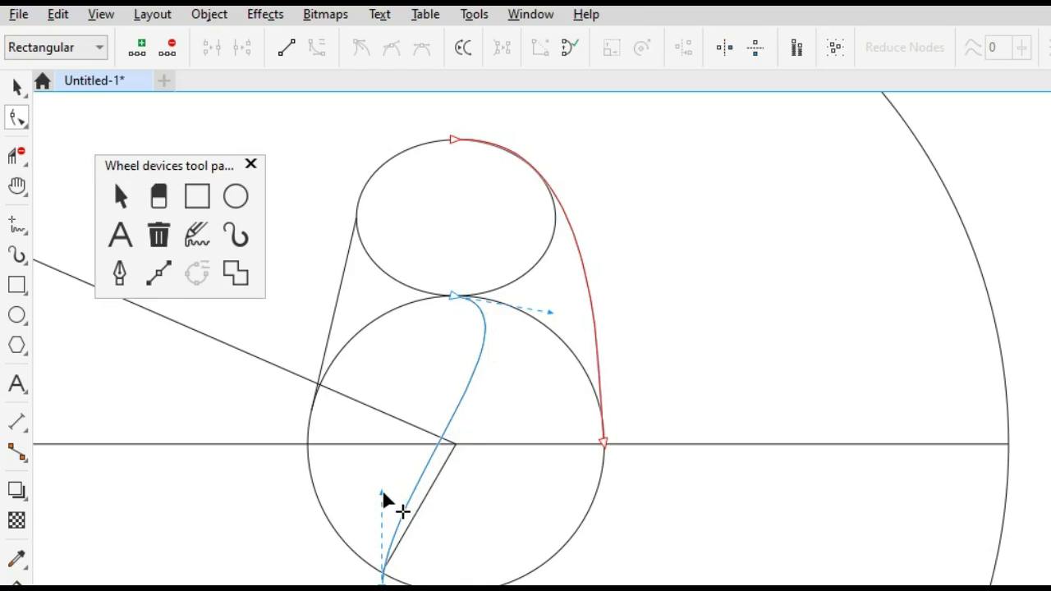
left_click_drag(382, 491, 439, 503)
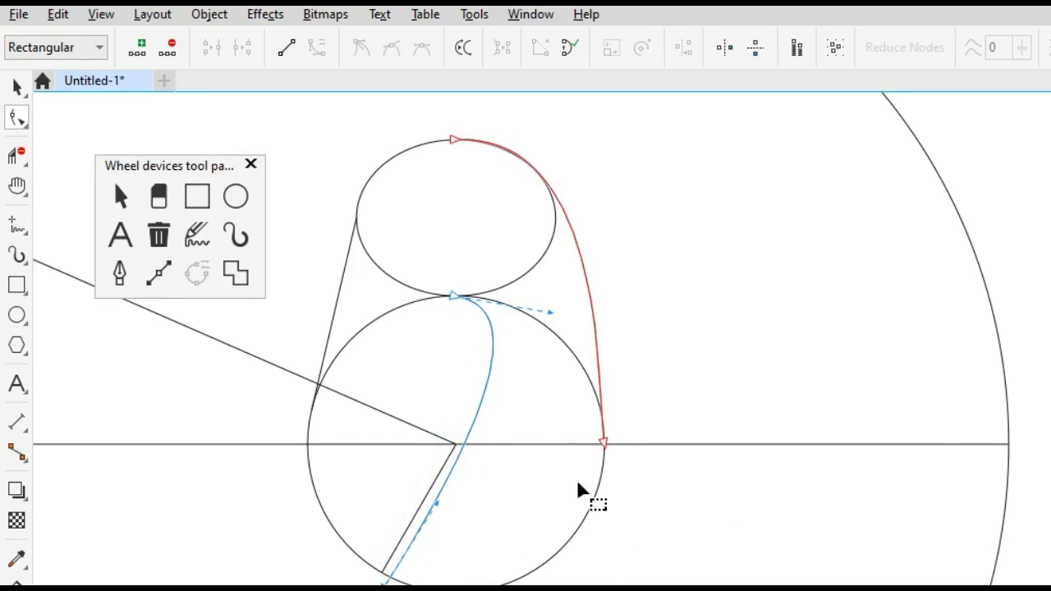
Shorten the horizontal line so it runs only from the small circle's right quadrant to the large circle's right edge
key("z")
right_click(537, 455)
key("space")
left_click_drag(505, 124, 751, 540)
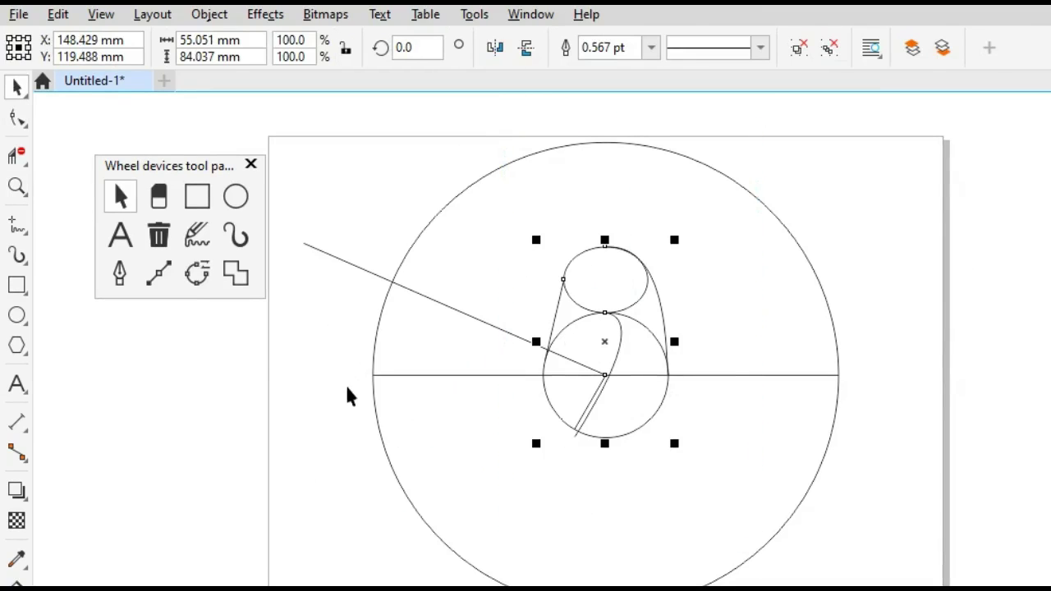
left_click_drag(338, 355, 657, 426)
left_click_drag(911, 414, 911, 415)
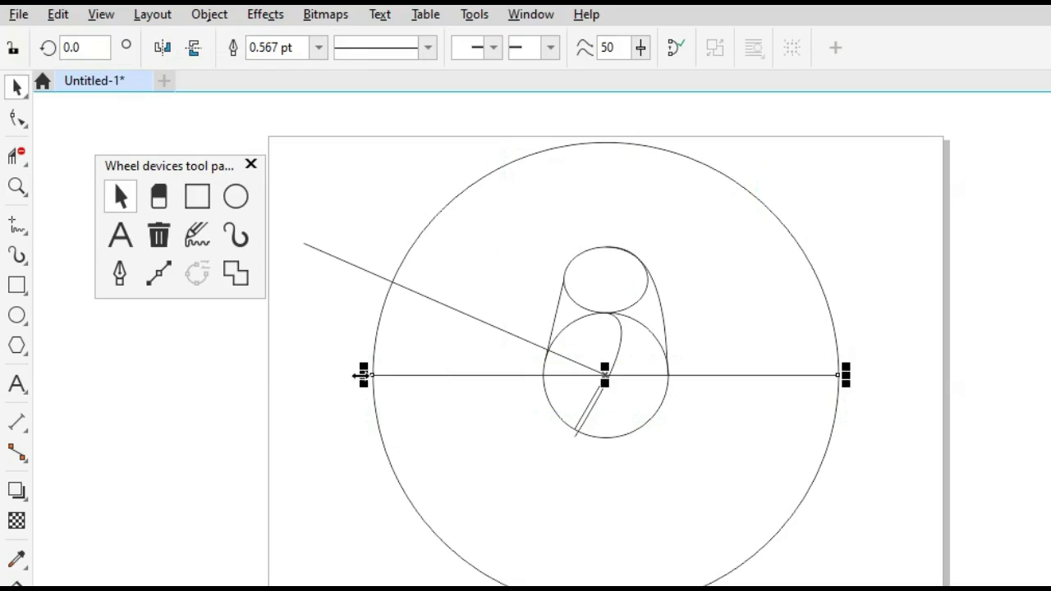
left_click_drag(362, 375, 649, 394)
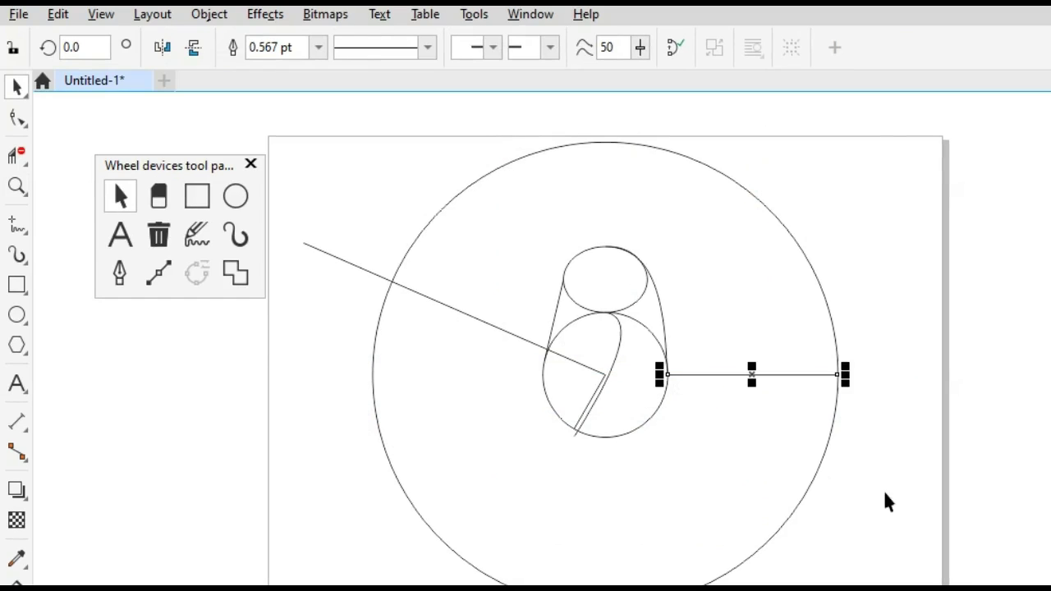
left_click(393, 426)
Smart-fill the ellipse, the side areas between the ellipse and small circle, and the small circle's area right of the curve with blue-grey
key("z")
left_click_drag(542, 222, 745, 492)
key("h")
left_click_drag(870, 506, 648, 495)
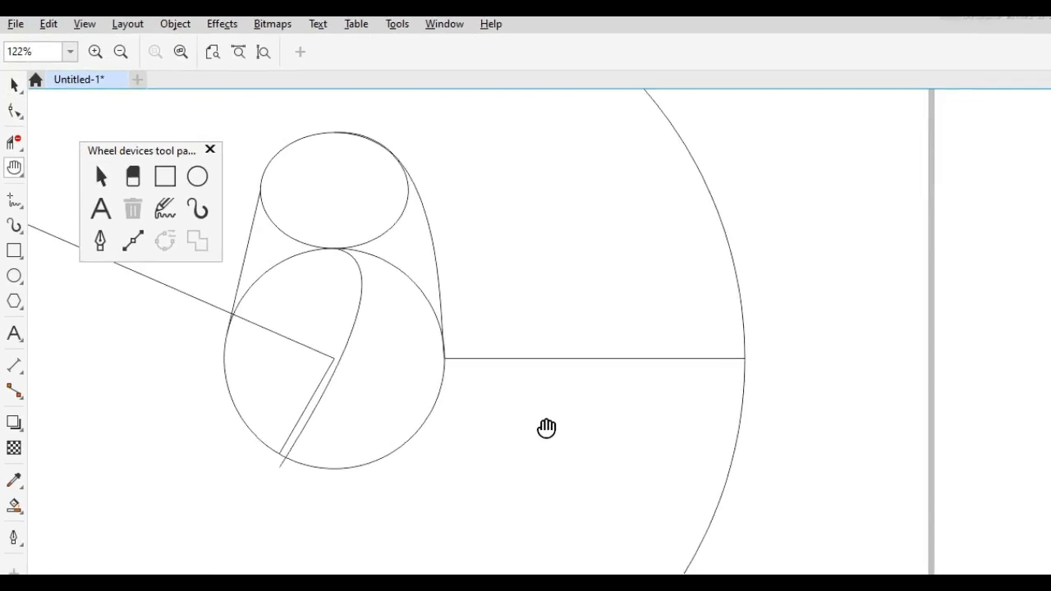
key("space")
left_click(14, 469)
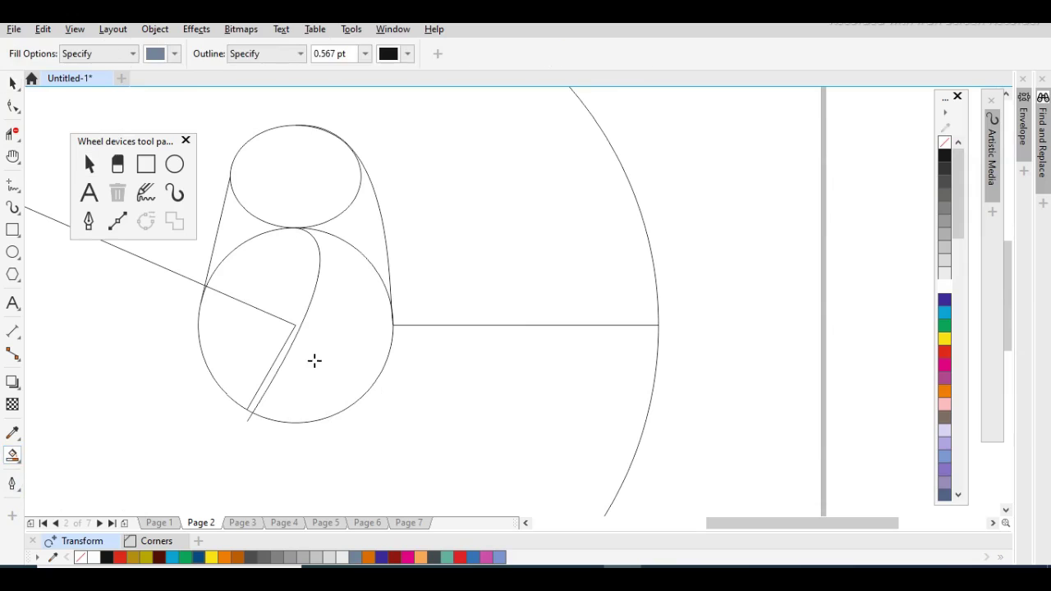
left_click(315, 369)
left_click(375, 228)
left_click(301, 191)
left_click(250, 225)
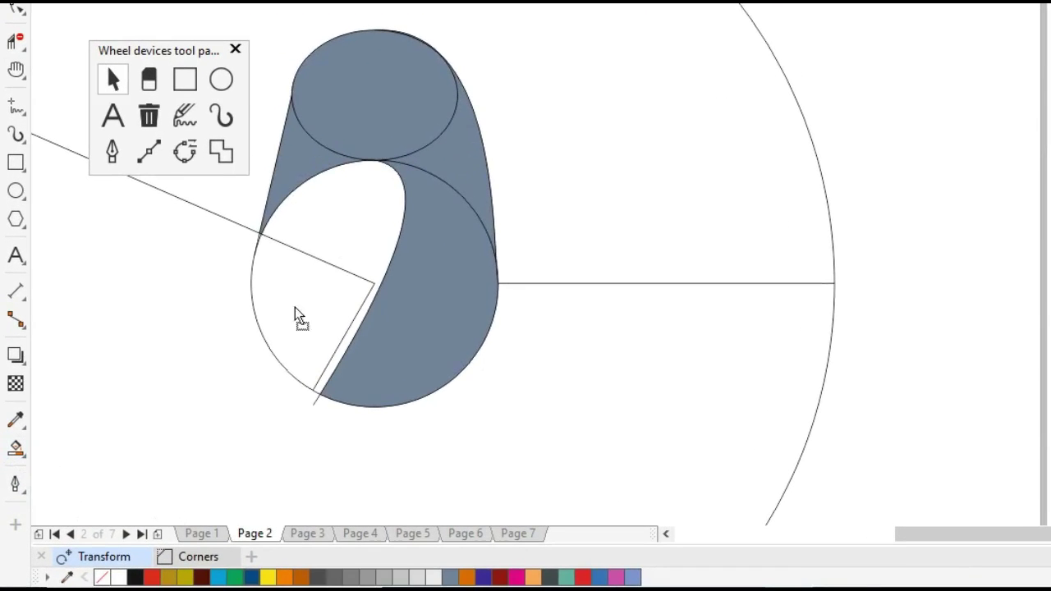
Delete the construction outlines beneath the filled areas, and weld the ellipse, the side area right of it and the lower area into one shape
left_click(299, 316)
left_click(149, 115)
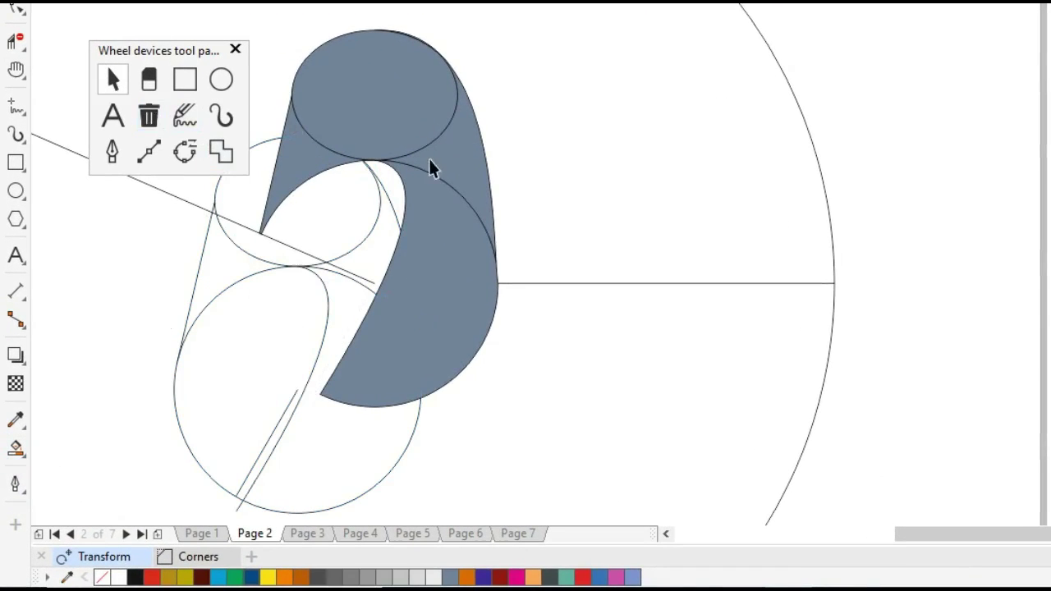
left_click(459, 170)
left_click(447, 295, "shift")
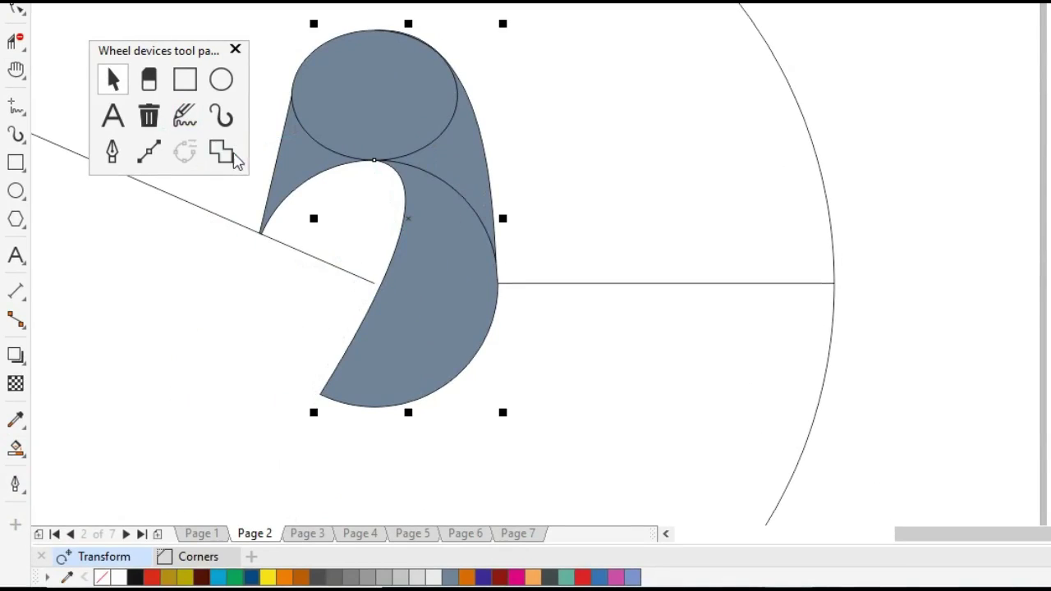
left_click(227, 162)
left_click(423, 123, "shift")
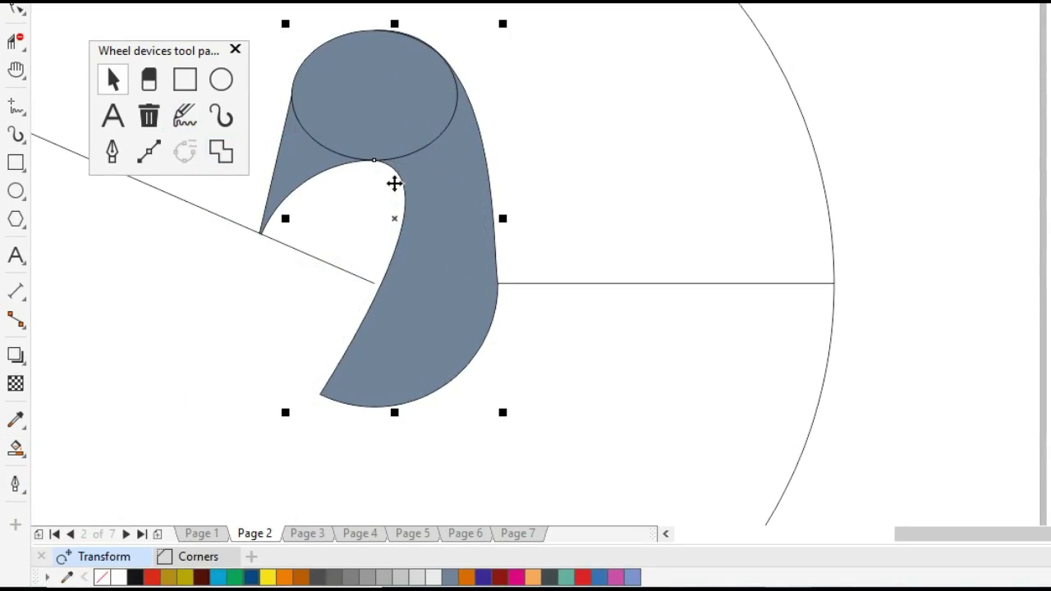
left_click(217, 154)
Remove the blue-grey fill from the welded shape and the pointed beak shape, keeping their outlines
key("z")
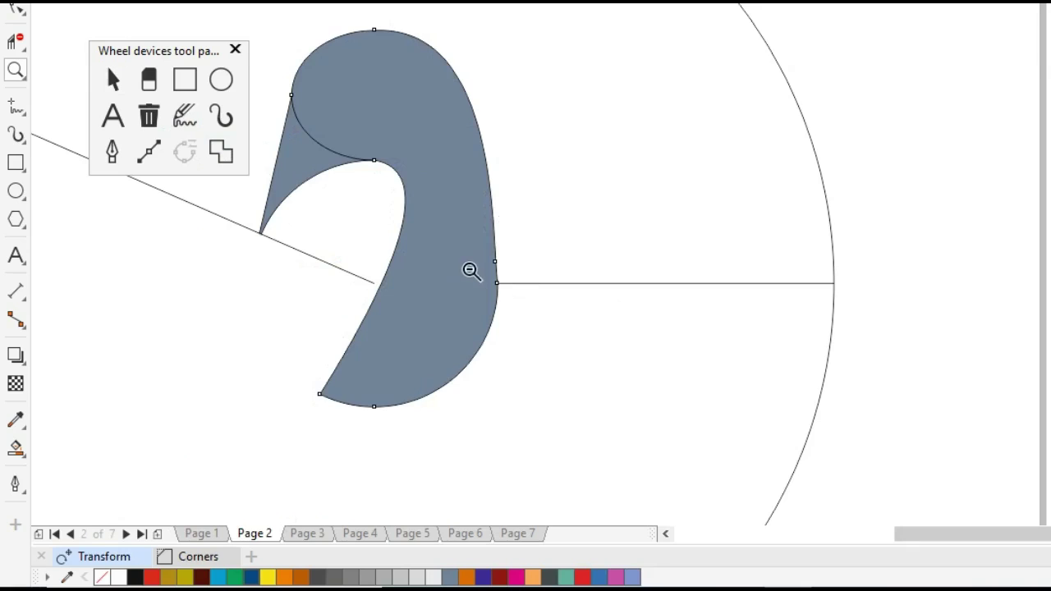
right_click(469, 272)
key("space")
left_click_drag(408, 38, 733, 399)
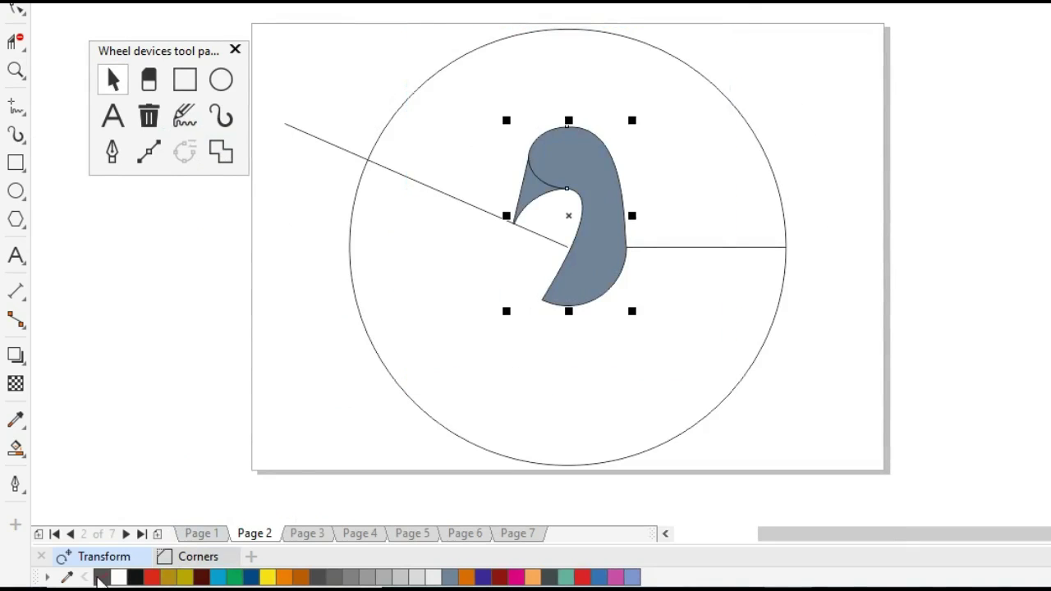
left_click(101, 577)
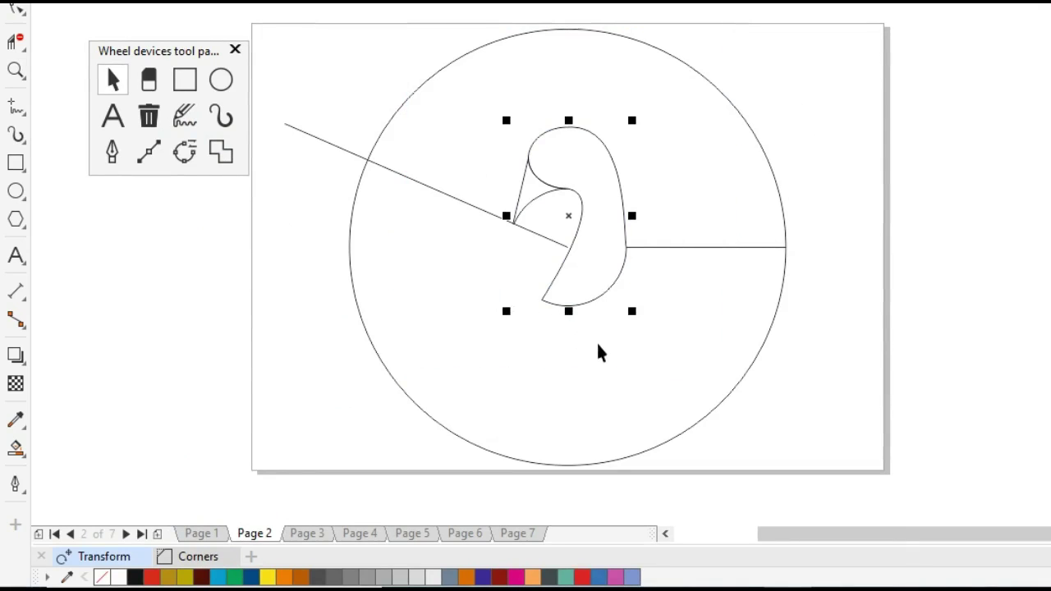
Move the rotation centre of the welded shape and beak to the inner end of the slanted line
key("z")
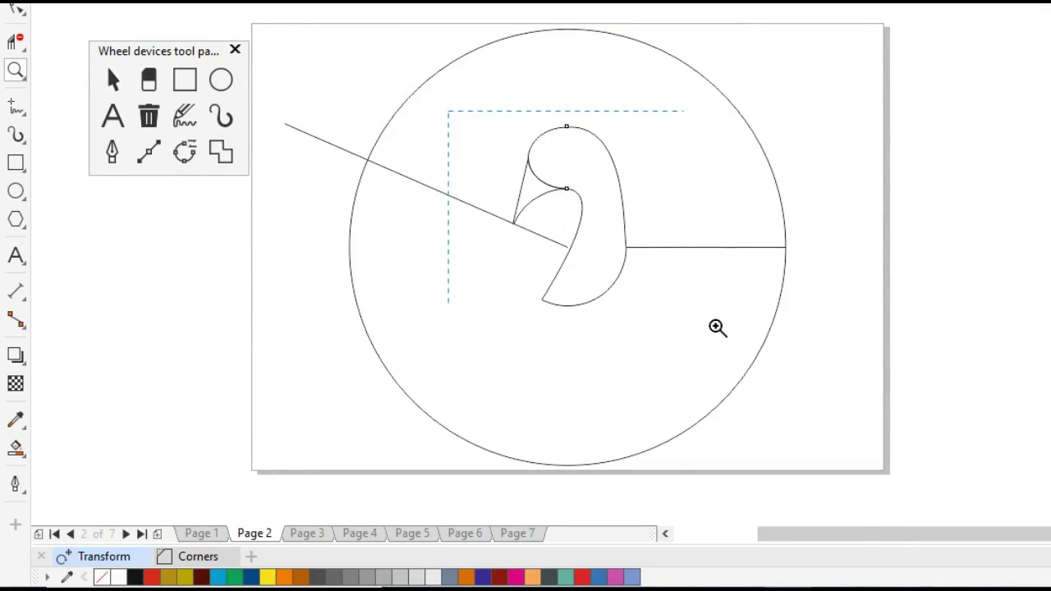
left_click_drag(717, 328, 717, 328)
key("space")
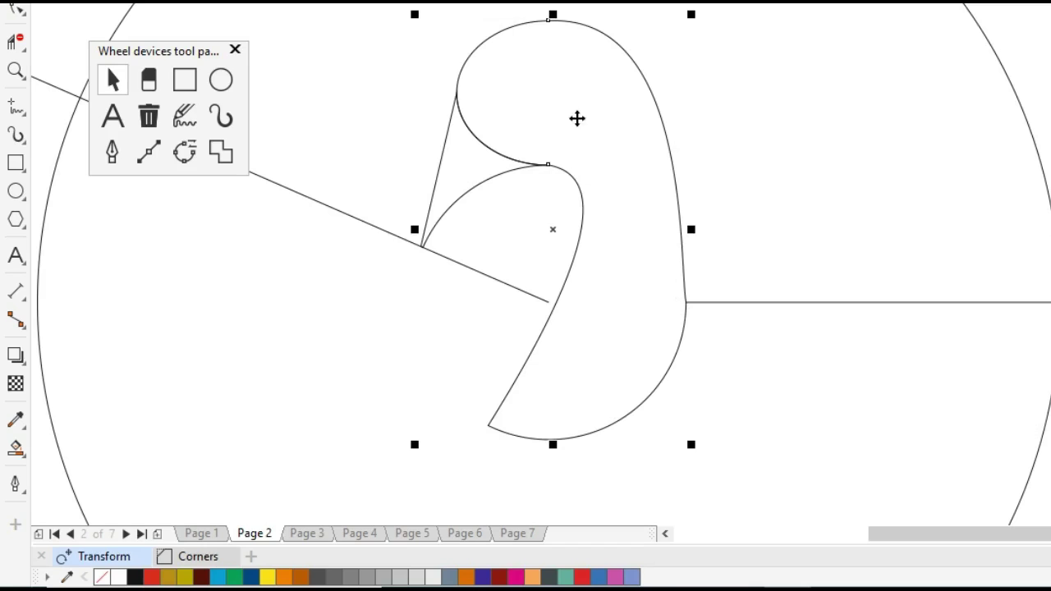
left_click(585, 251)
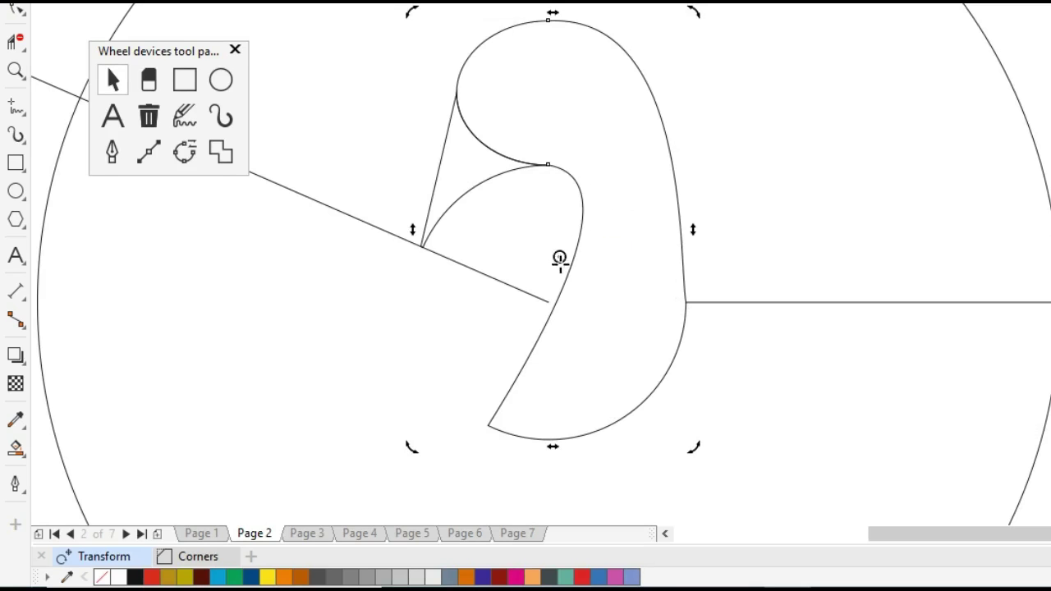
left_click_drag(559, 260, 549, 302)
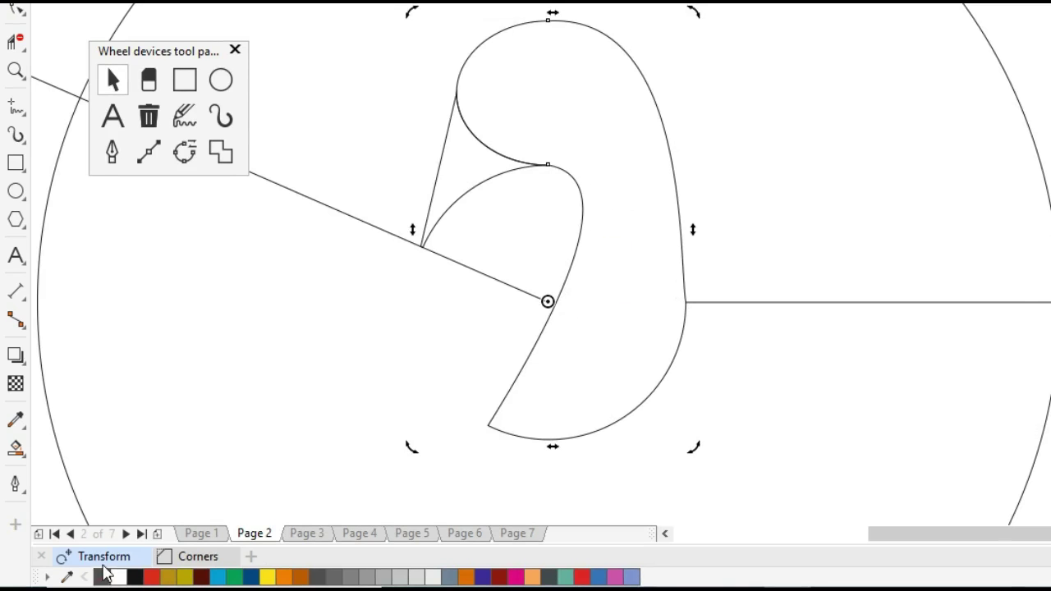
Create 2 copies of the welded shape and beak rotated by 120 degrees about the new centre
left_click(105, 565)
scroll(180, 503, "up", 3)
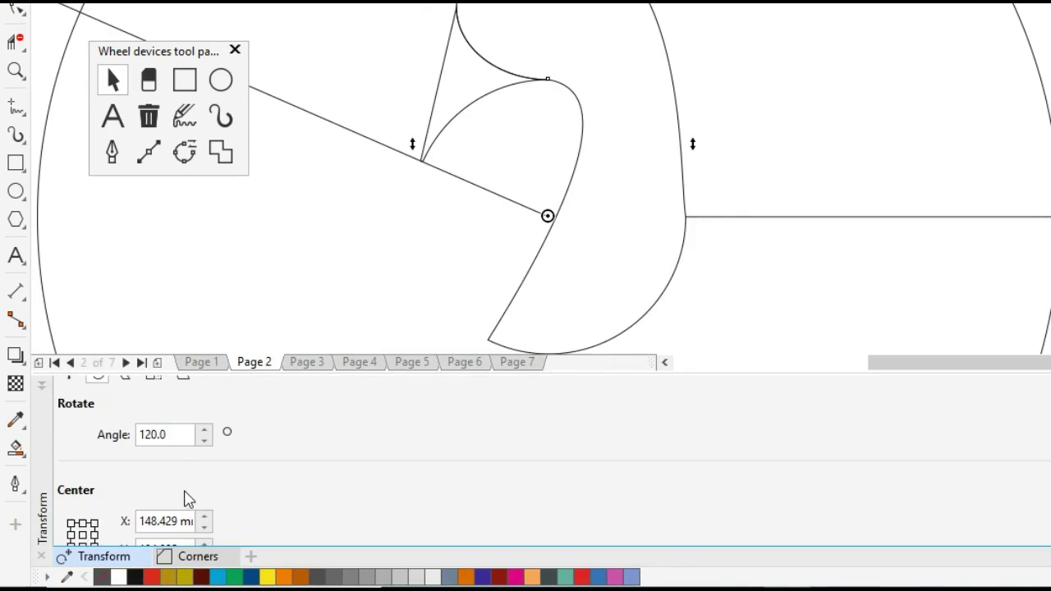
double_click(193, 434)
scroll(213, 497, "down", 3)
left_click(167, 496)
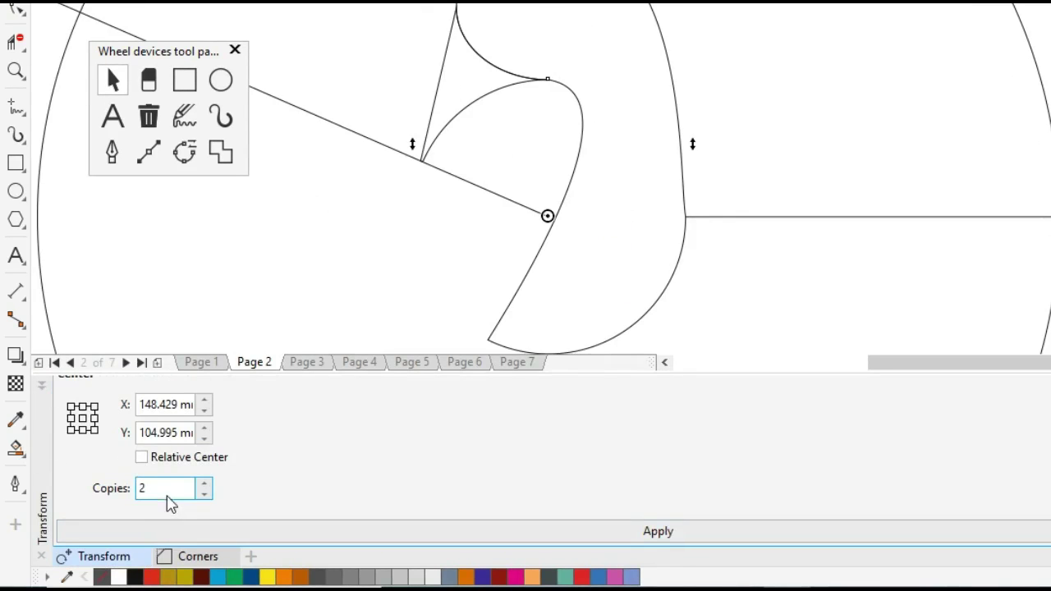
left_click(126, 539)
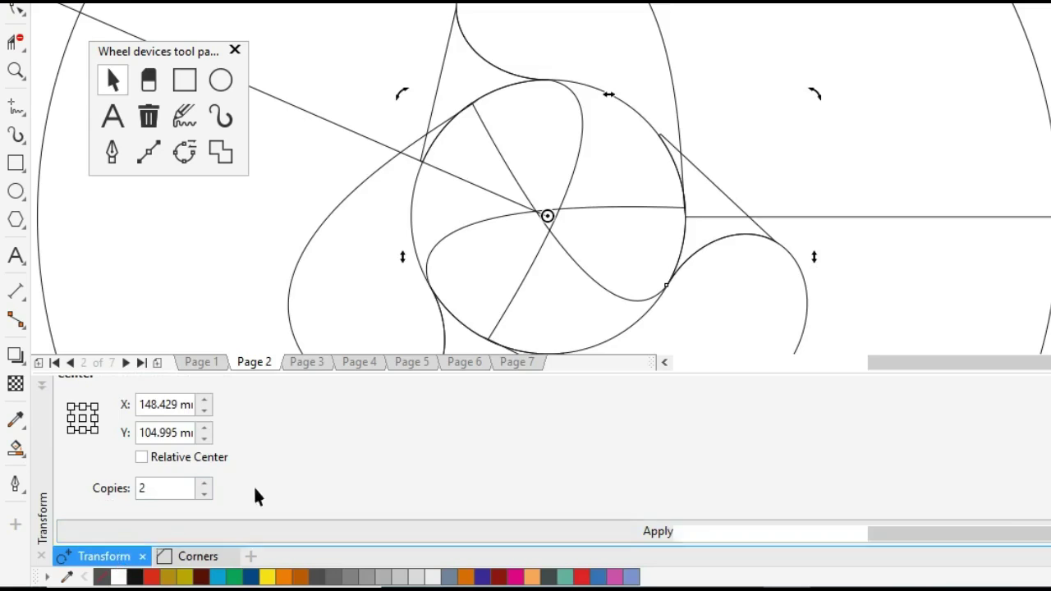
Delete the arc, line and curve segments that cross the upper figure's neck with the Virtual Segment Delete tool
key("z")
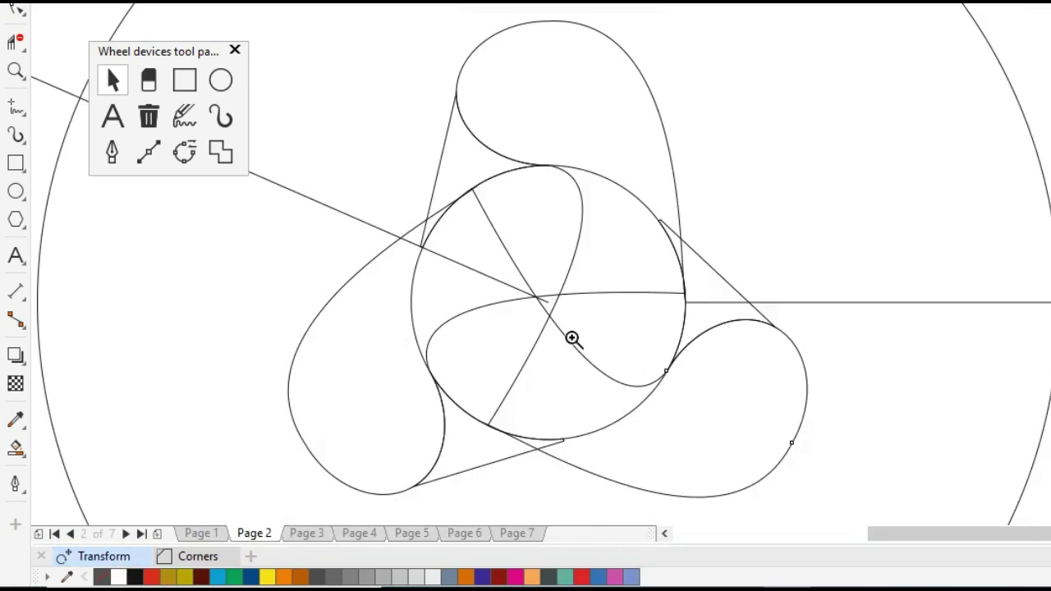
right_click(584, 321)
key("space")
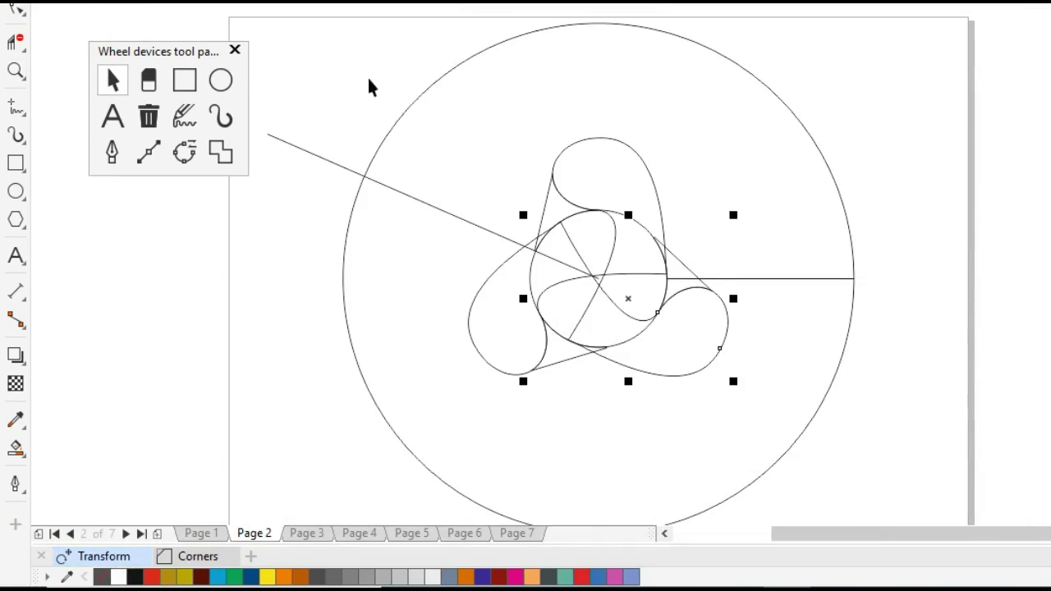
left_click_drag(369, 82, 846, 452)
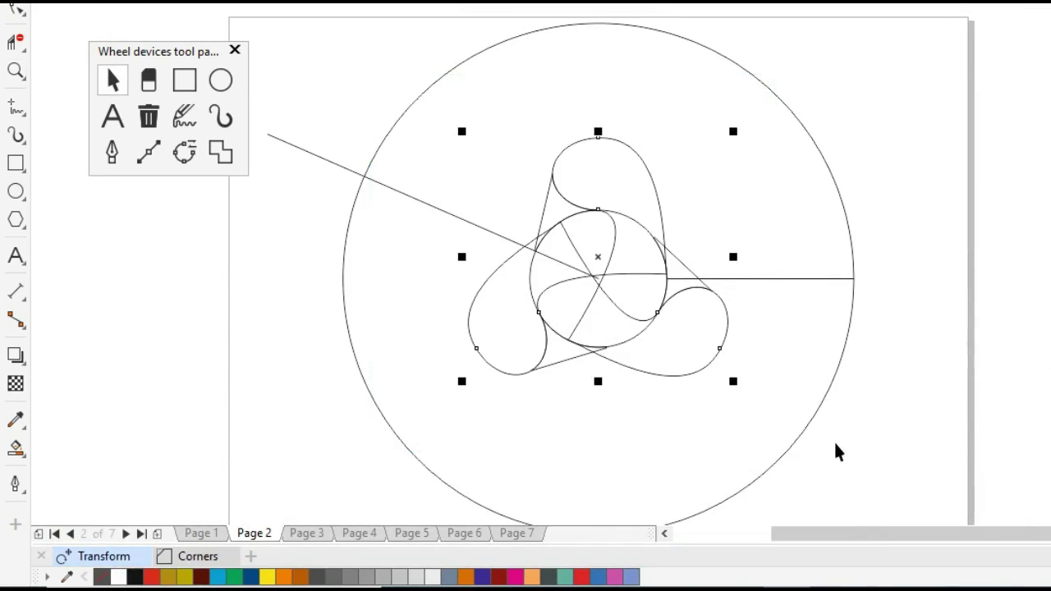
key("z")
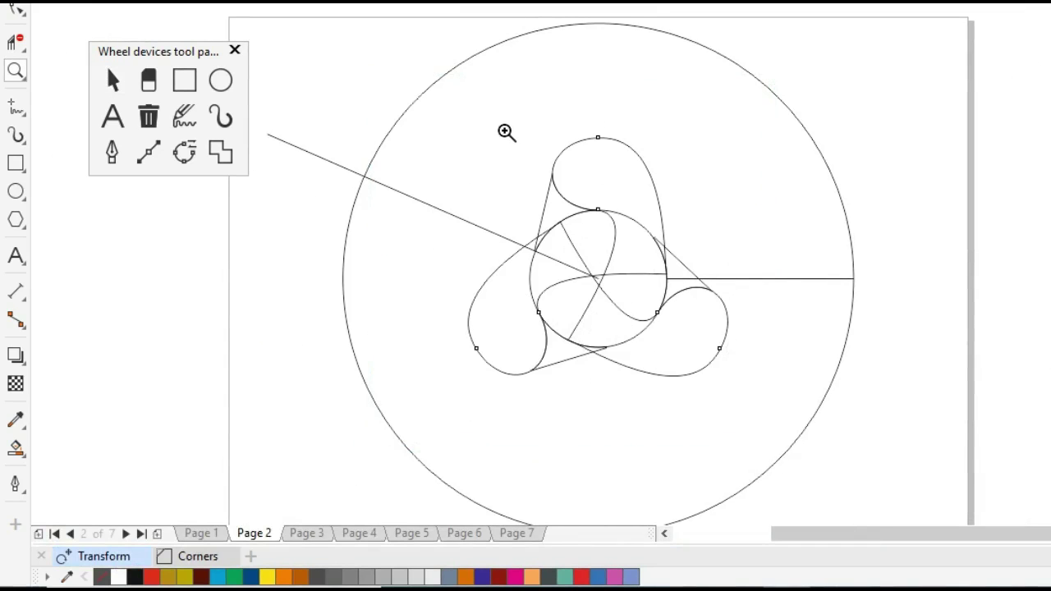
left_click_drag(506, 133, 734, 350)
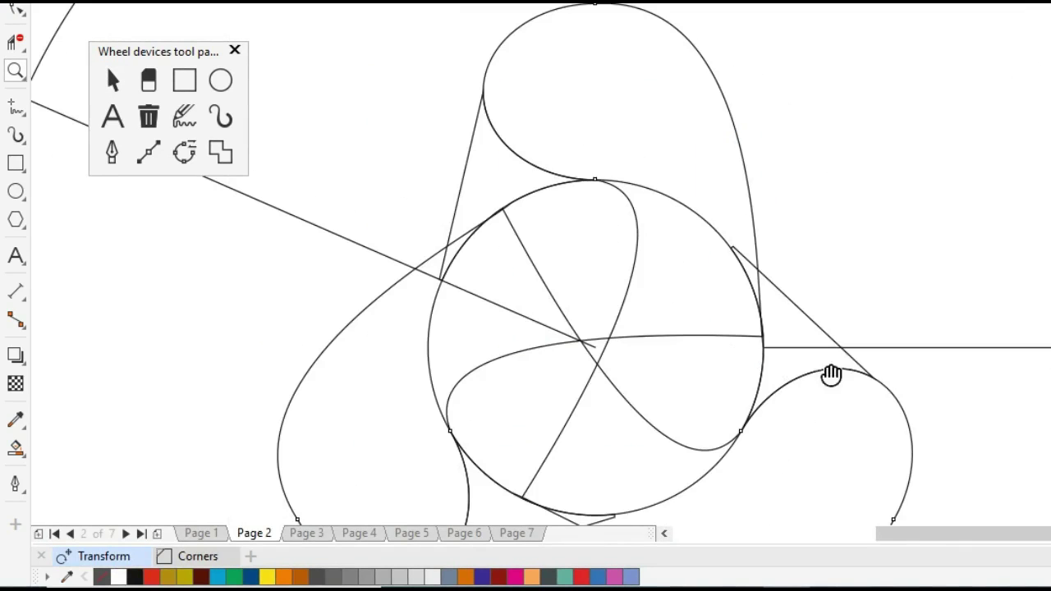
key("h")
left_click_drag(832, 374, 661, 346)
key("space")
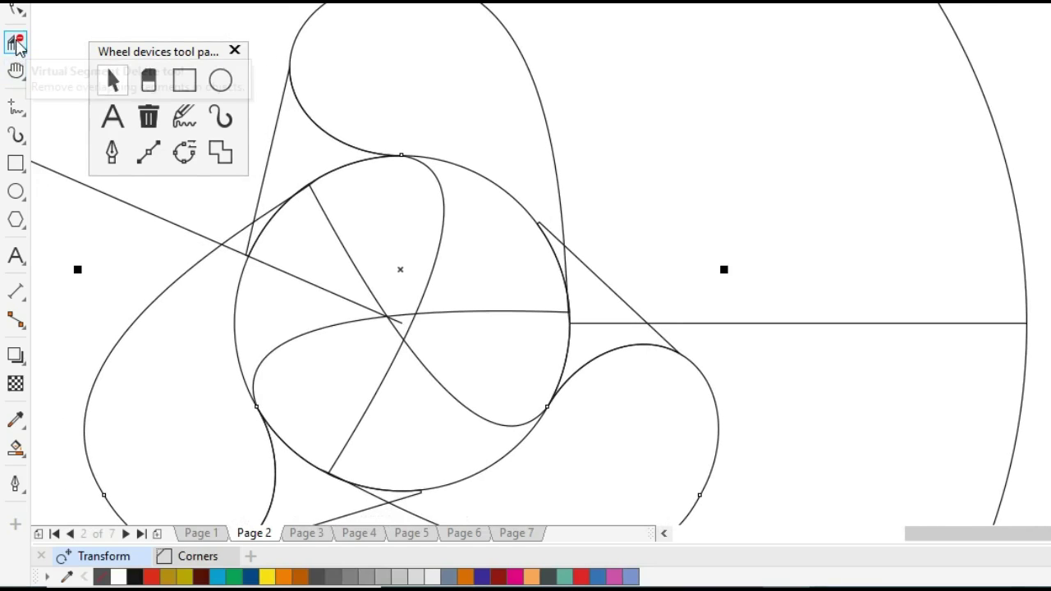
left_click(16, 43)
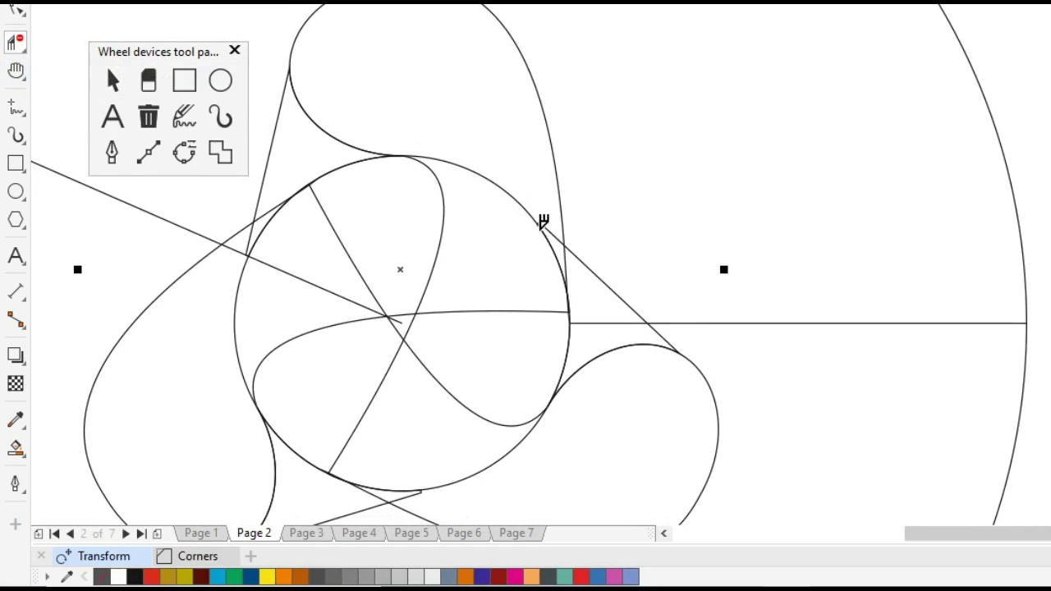
left_click(548, 227)
left_click(547, 226)
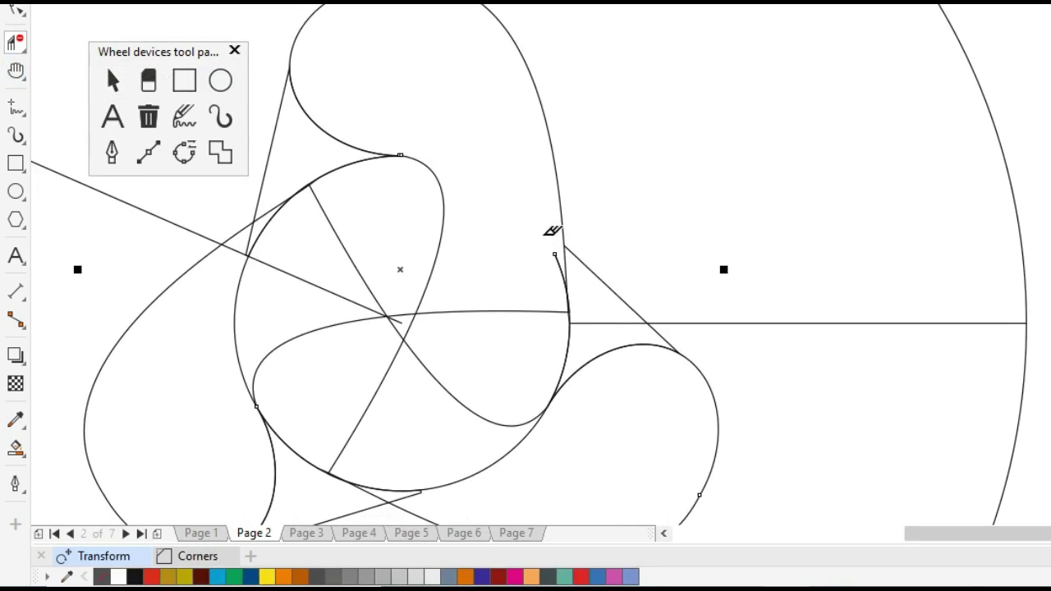
left_click(558, 256)
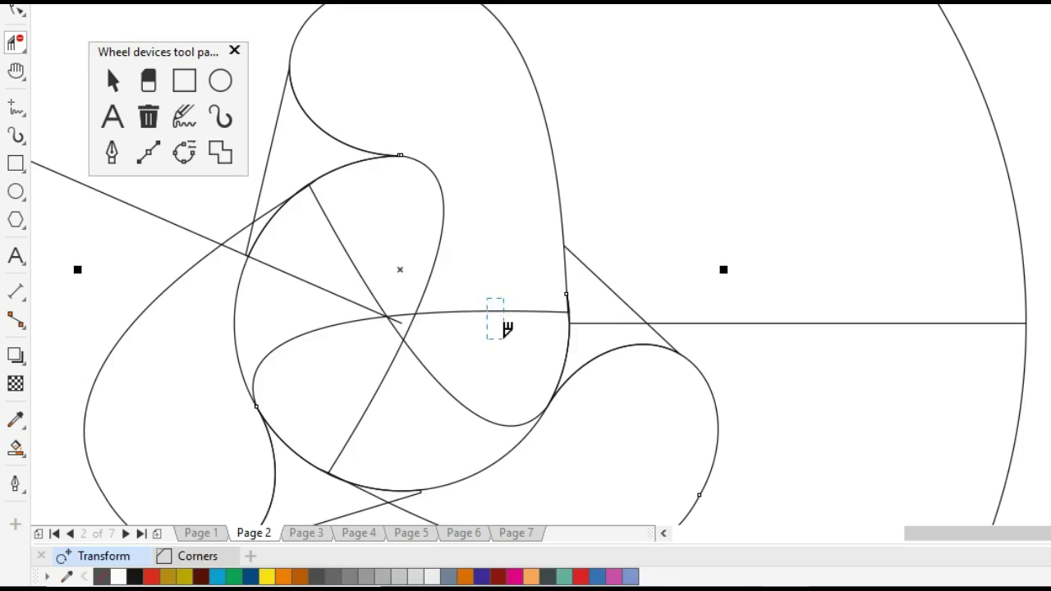
left_click_drag(507, 329, 522, 335)
Smart-fill the upper figure's head-and-neck region and its beak with blue-grey, and delete the three rotated outline figures beneath
left_click(15, 448)
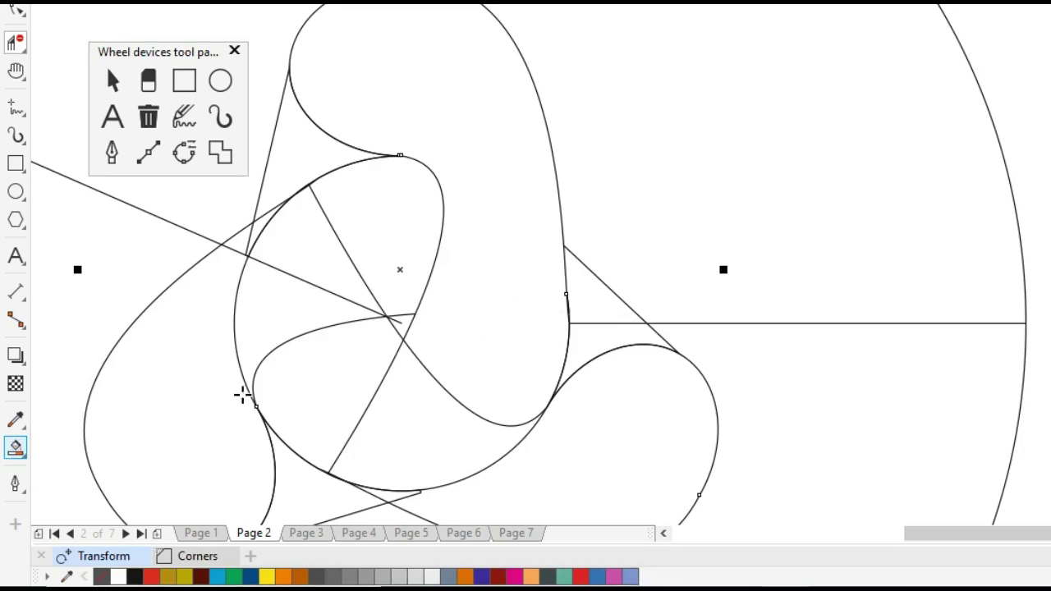
left_click(475, 226)
left_click(285, 156)
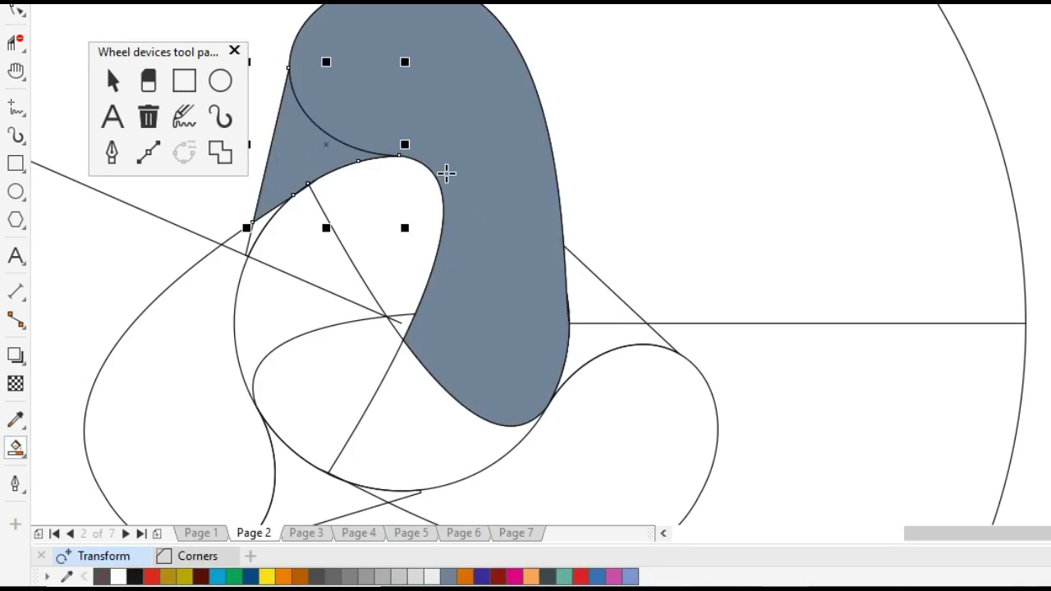
left_click(346, 316)
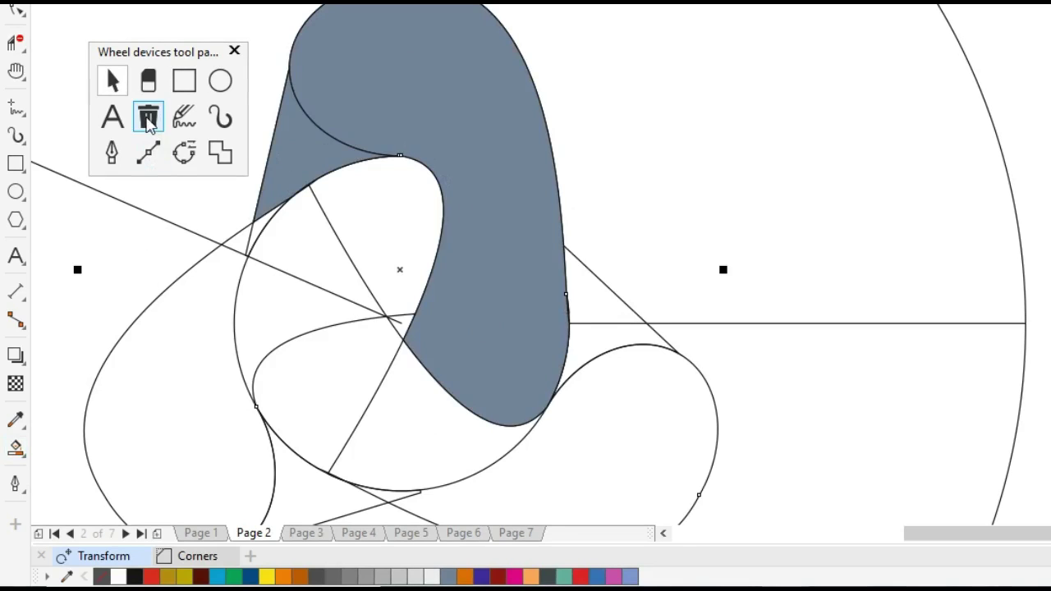
left_click(149, 116)
Remove the fill from the new head-and-neck shape and its beak
key("z")
right_click(553, 323)
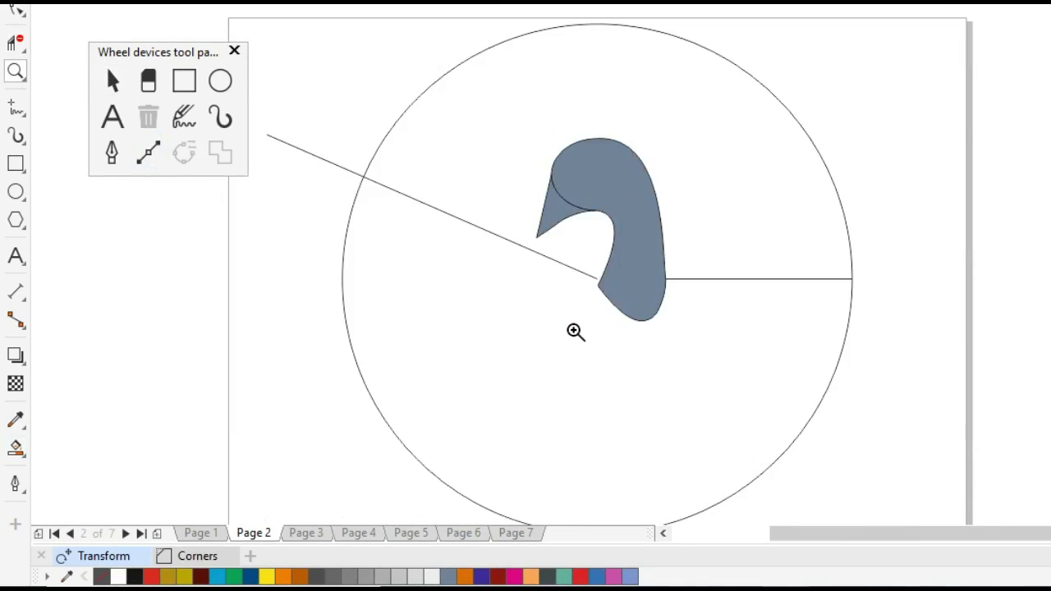
key("space")
left_click_drag(474, 23, 743, 415)
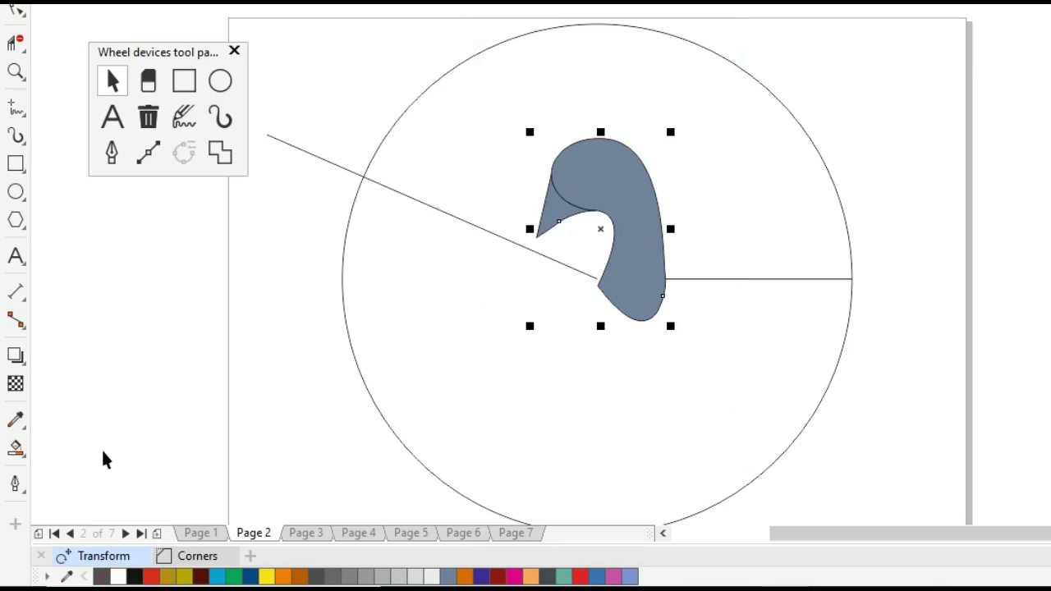
left_click(99, 577)
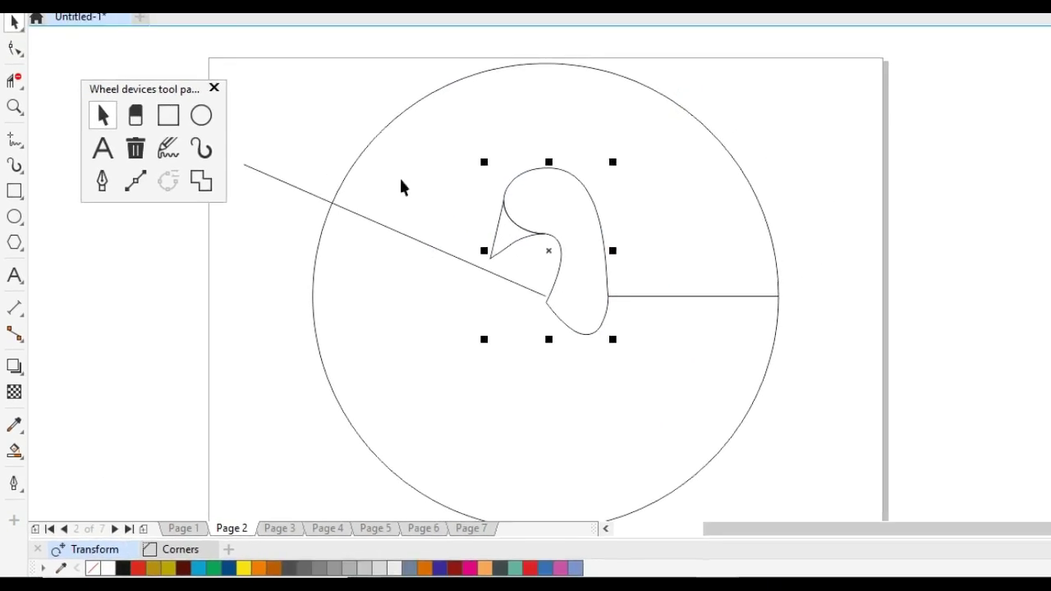
Set the outline width of the head-and-neck shape and beak to 4.0 pt
left_click(651, 54)
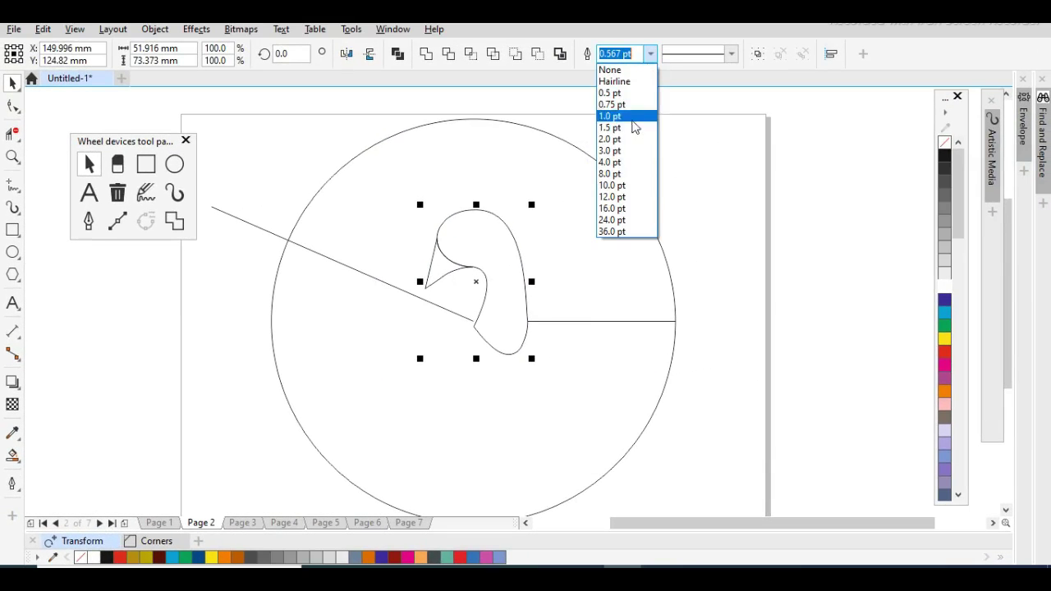
left_click(631, 163)
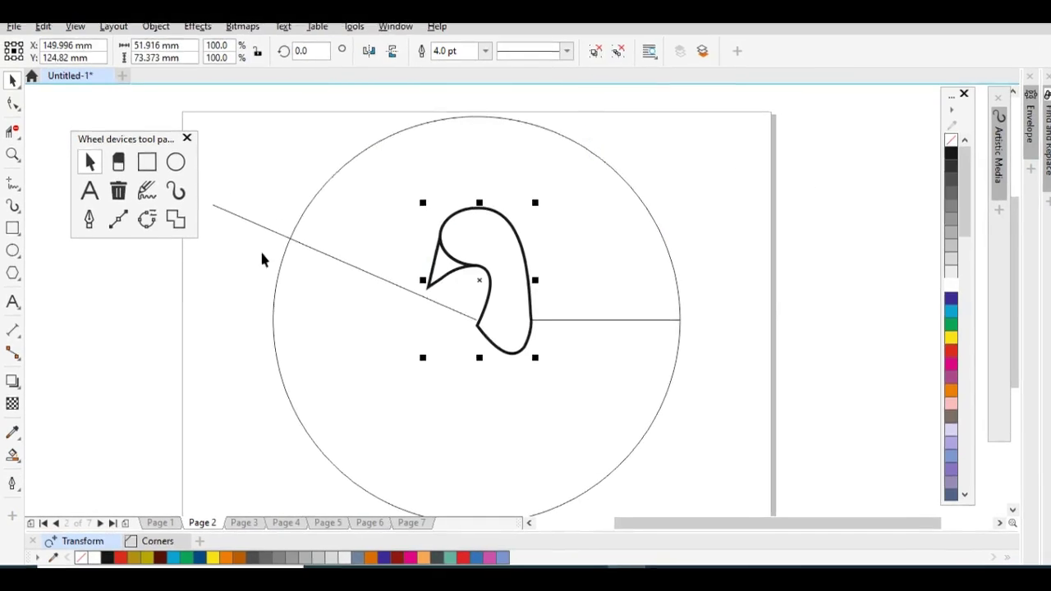
left_click(215, 264)
Draw a small circle, place it inside the head as an eye and fill it with black
left_click(174, 165)
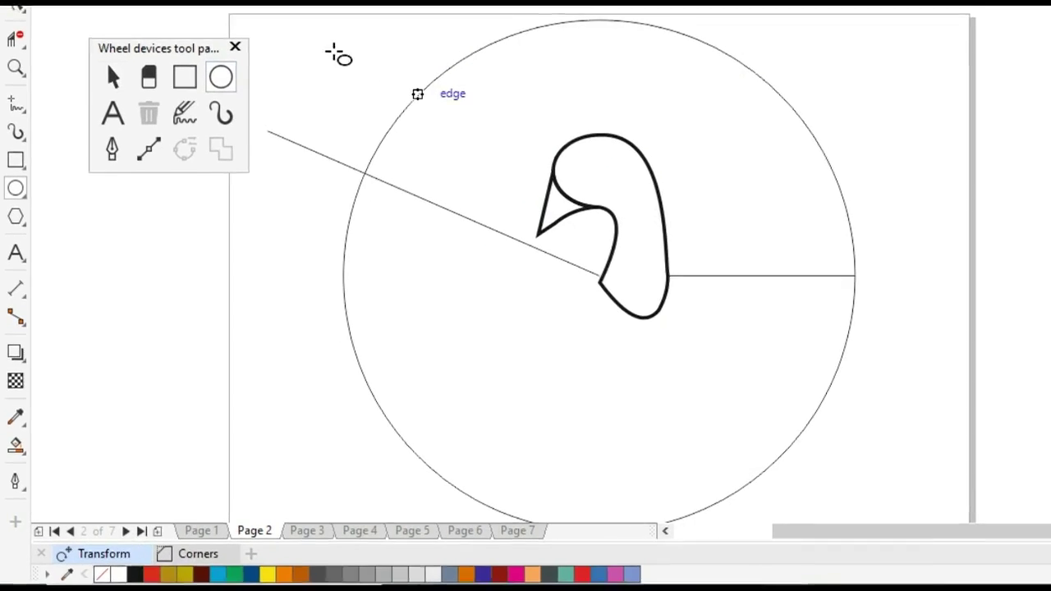
key("space")
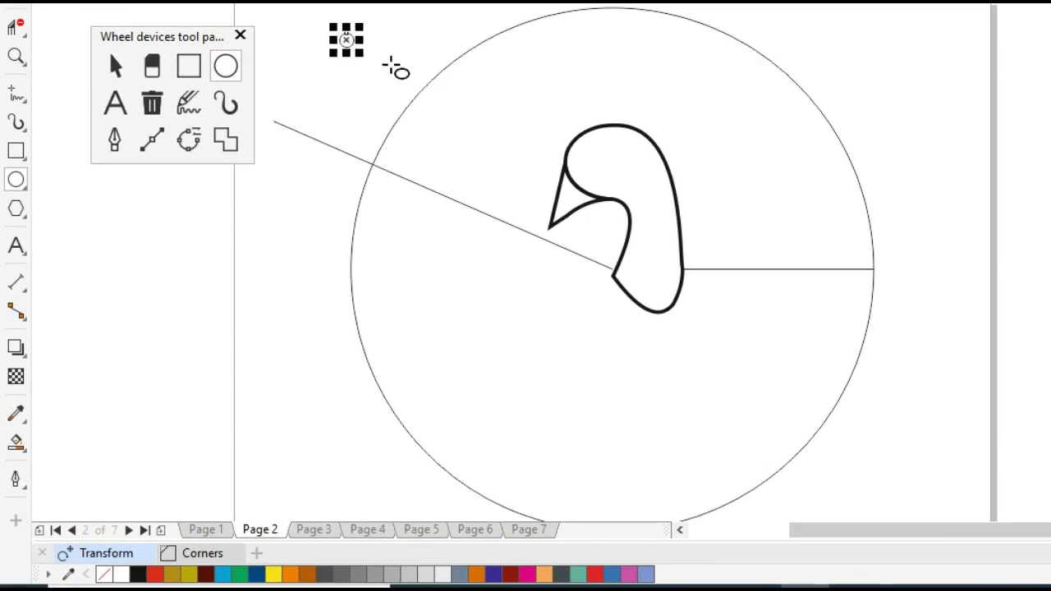
left_click(601, 160)
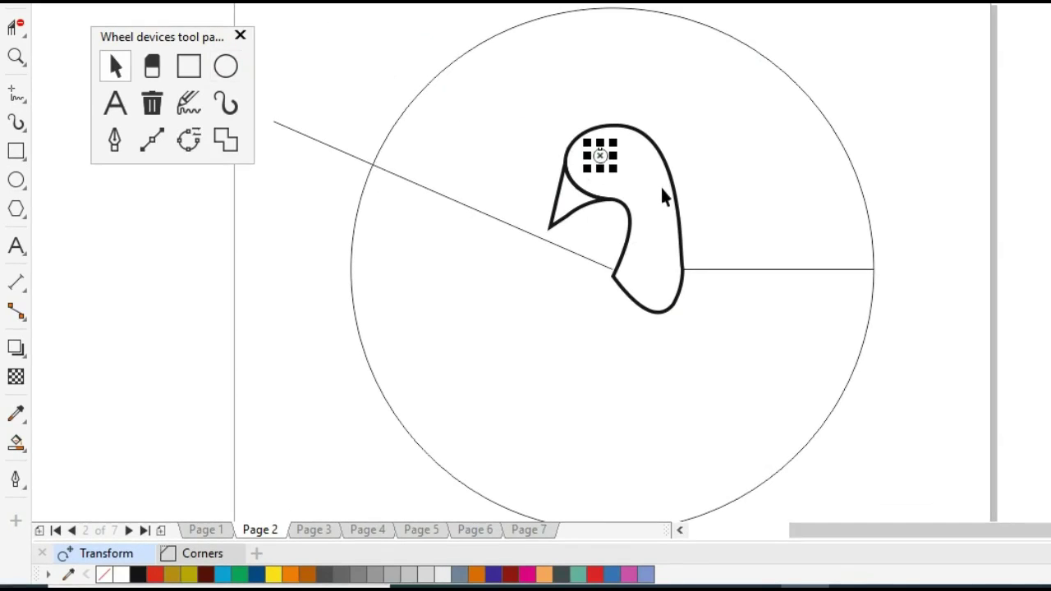
left_click(138, 576)
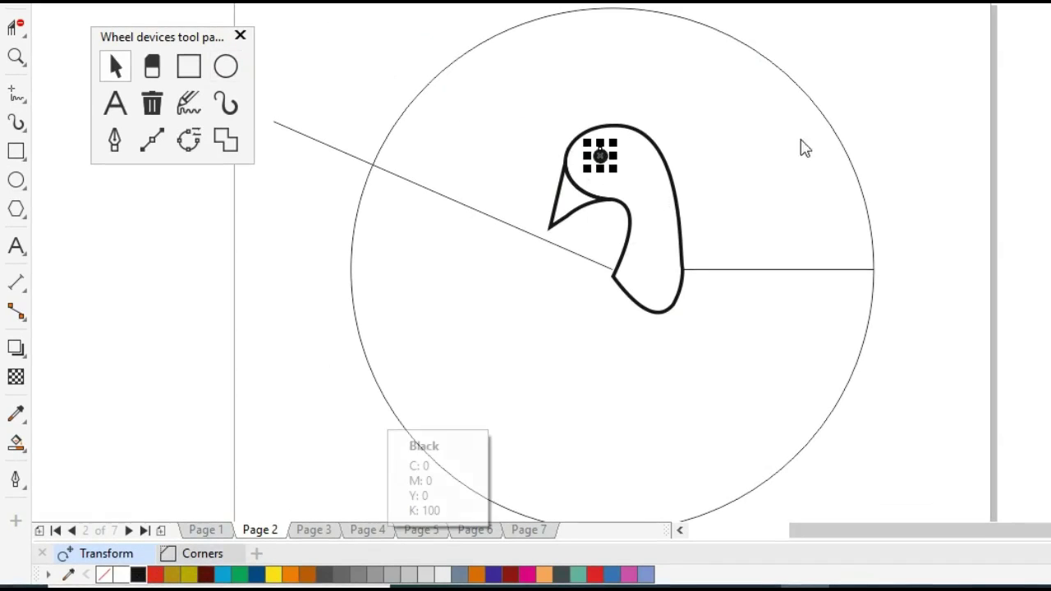
Create two rotated copies of the bird head, beak and eye around the large circle's centre
left_click_drag(487, 11, 782, 414)
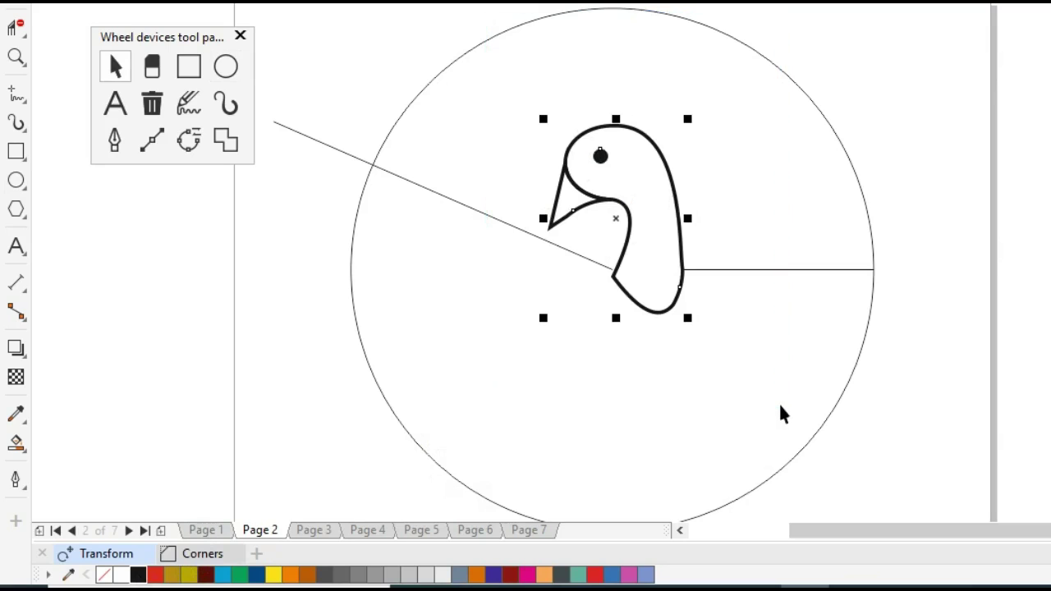
key("z")
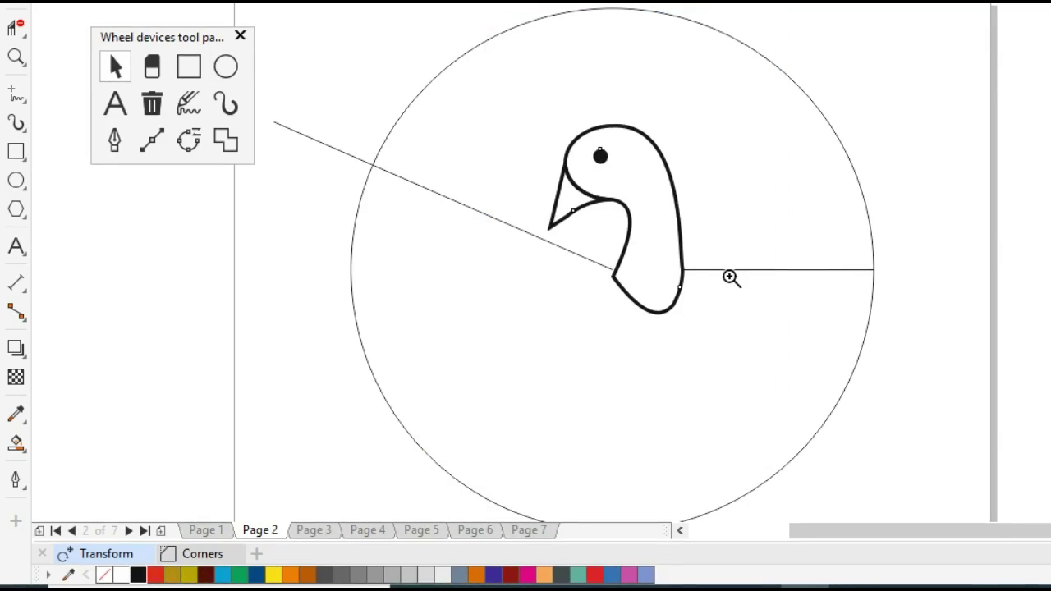
left_click_drag(507, 115, 772, 350)
key("space")
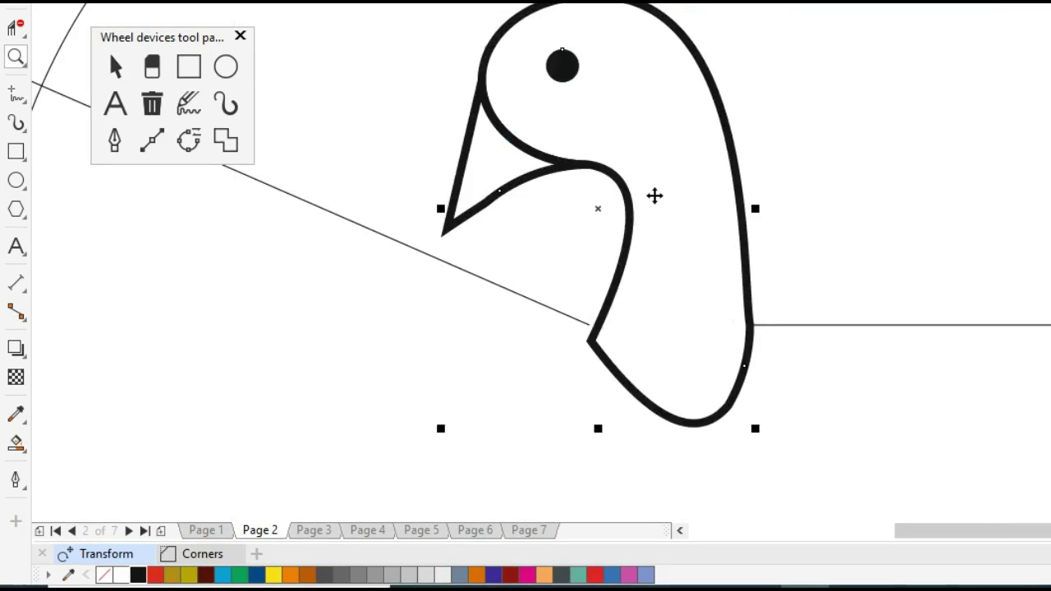
left_click(654, 197)
left_click_drag(601, 209, 589, 324)
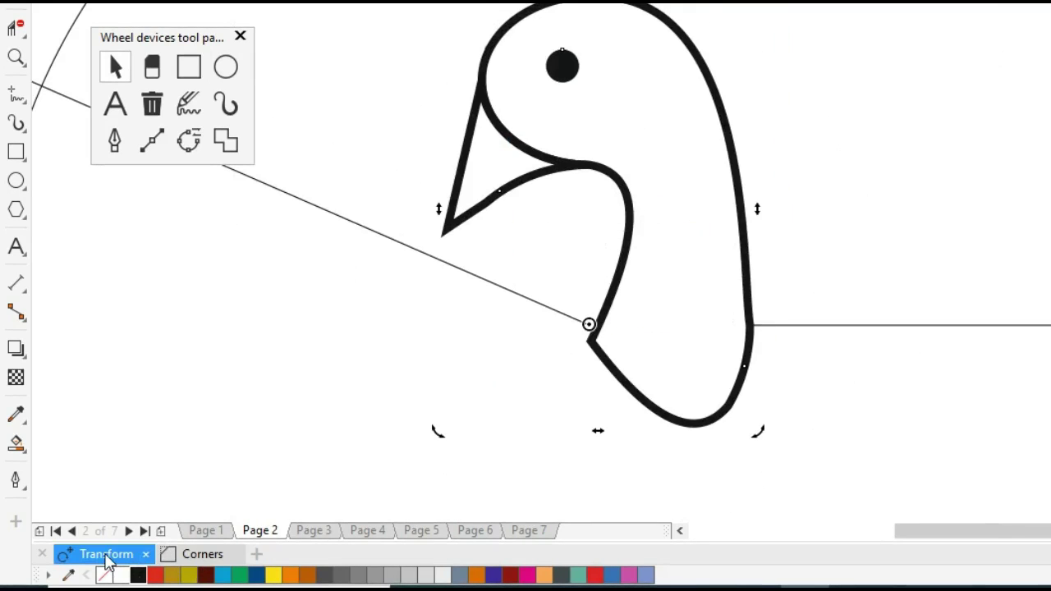
left_click(105, 556)
scroll(289, 485, "down", 3)
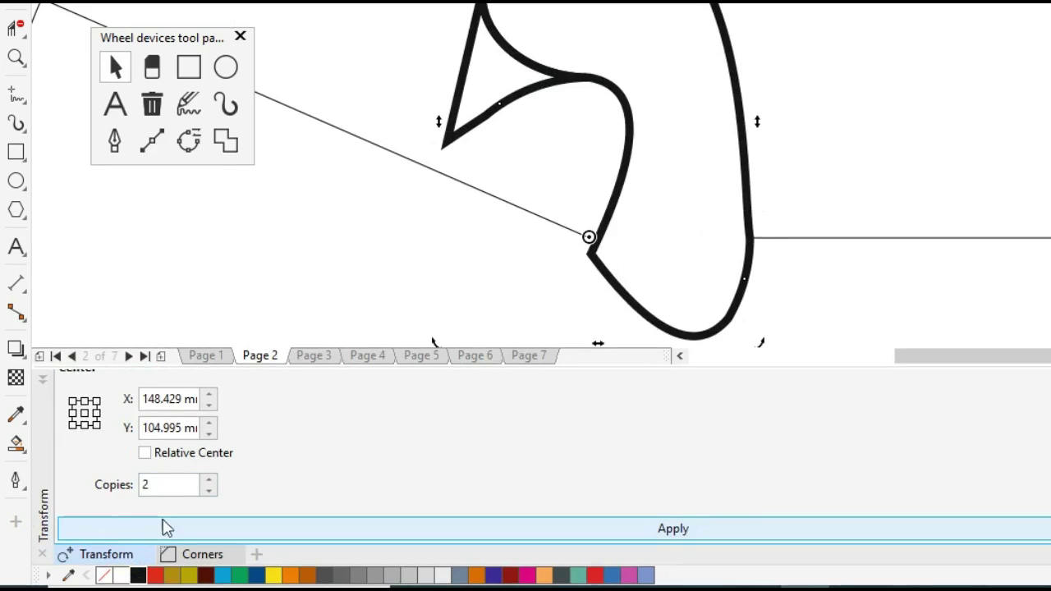
left_click(123, 536)
left_click(117, 559)
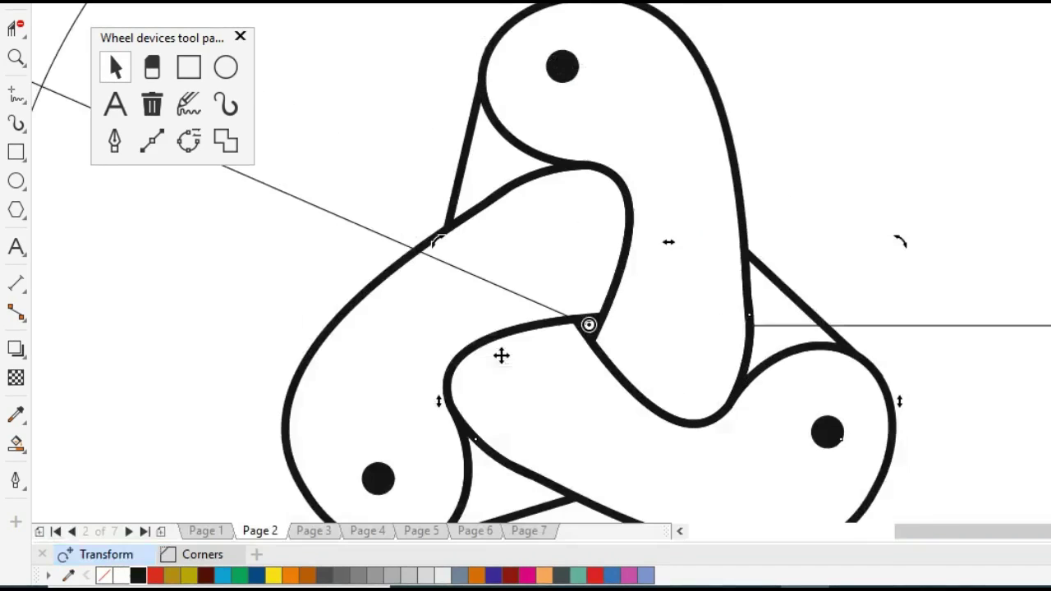
Delete the horizontal line running from the three bird figures to the large circle's edge
key("z")
right_click(460, 331)
key("space")
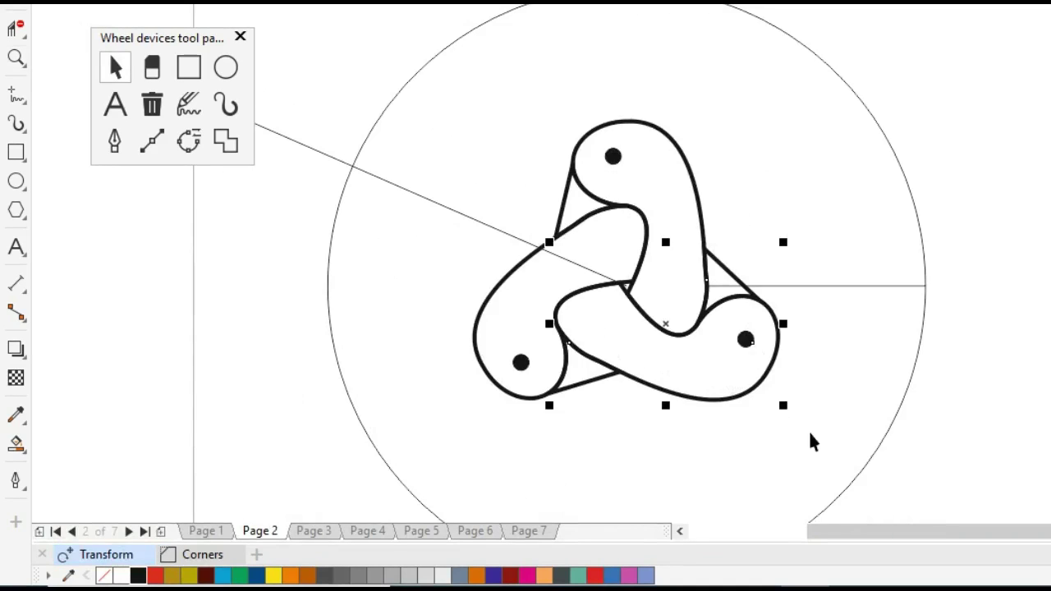
key("h")
left_click_drag(811, 444, 697, 365)
key("space")
left_click(867, 310)
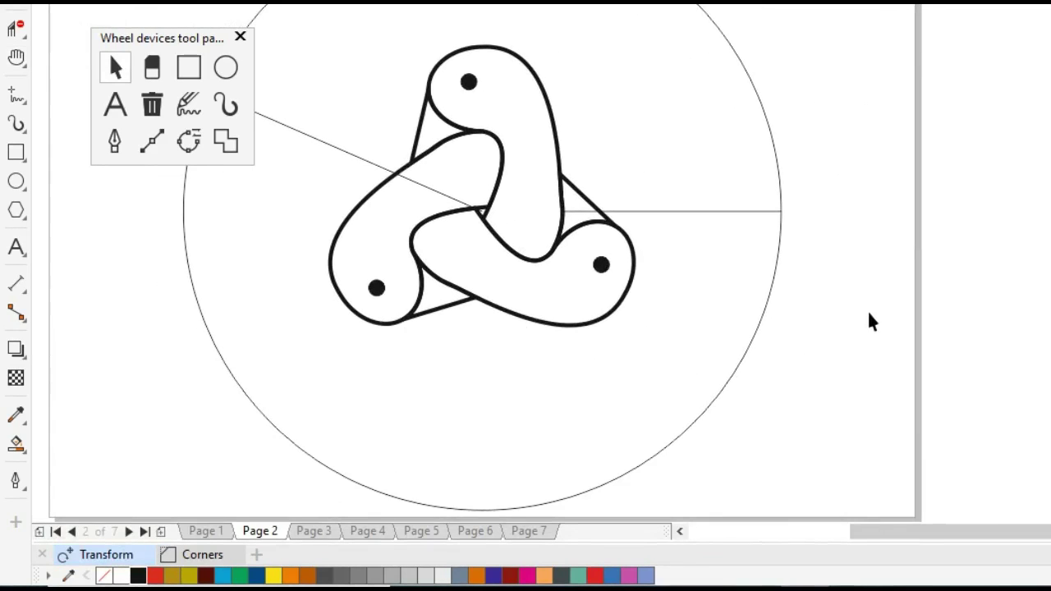
left_click(772, 212)
left_click(772, 212)
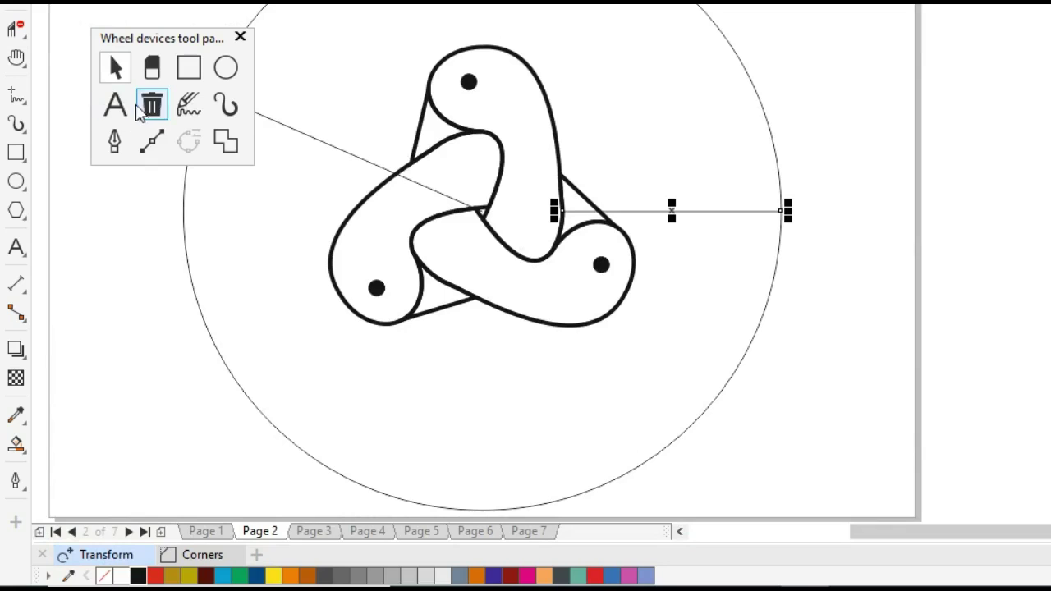
key("Delete")
Draw a straight line from the large circle's centre down to just beyond its lower edge
left_click(16, 97)
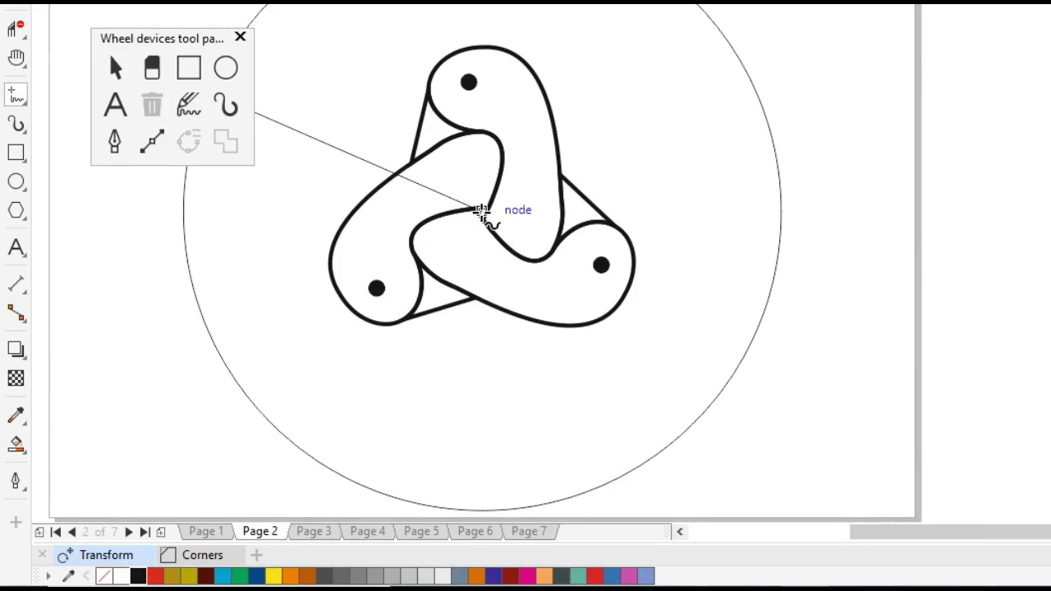
left_click(482, 213)
left_click(398, 356)
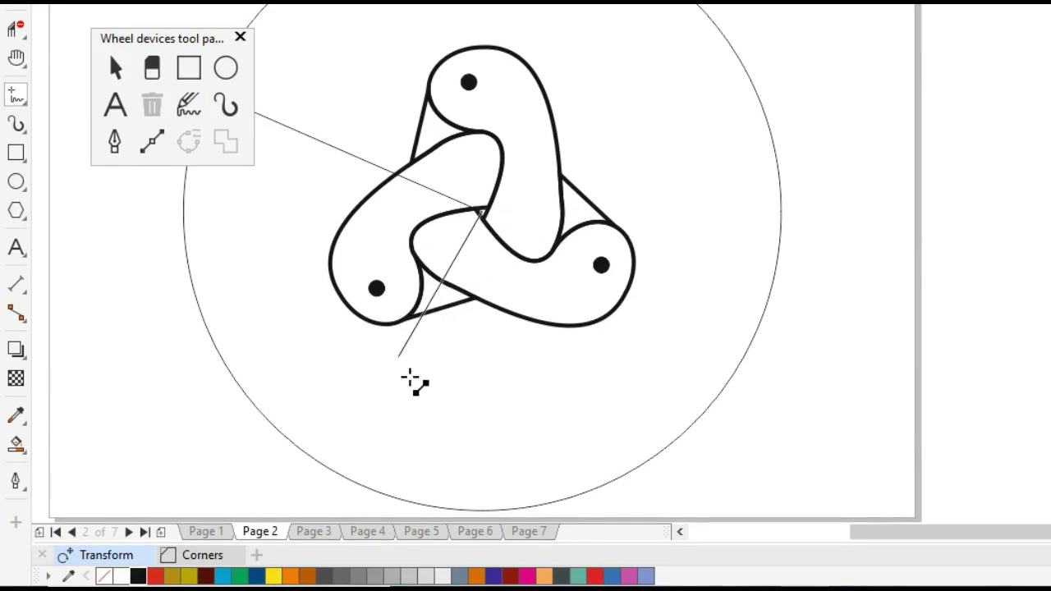
left_click(366, 498)
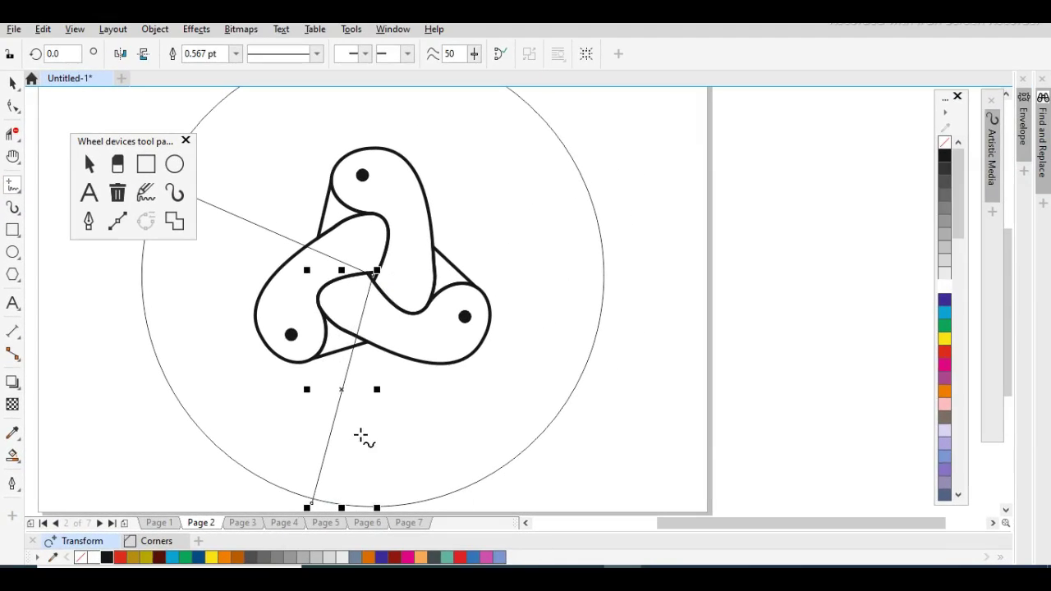
Convert the new line to a curve and bend it outward into a gentle S shape
left_click(12, 107)
scroll(325, 507, "down", 2)
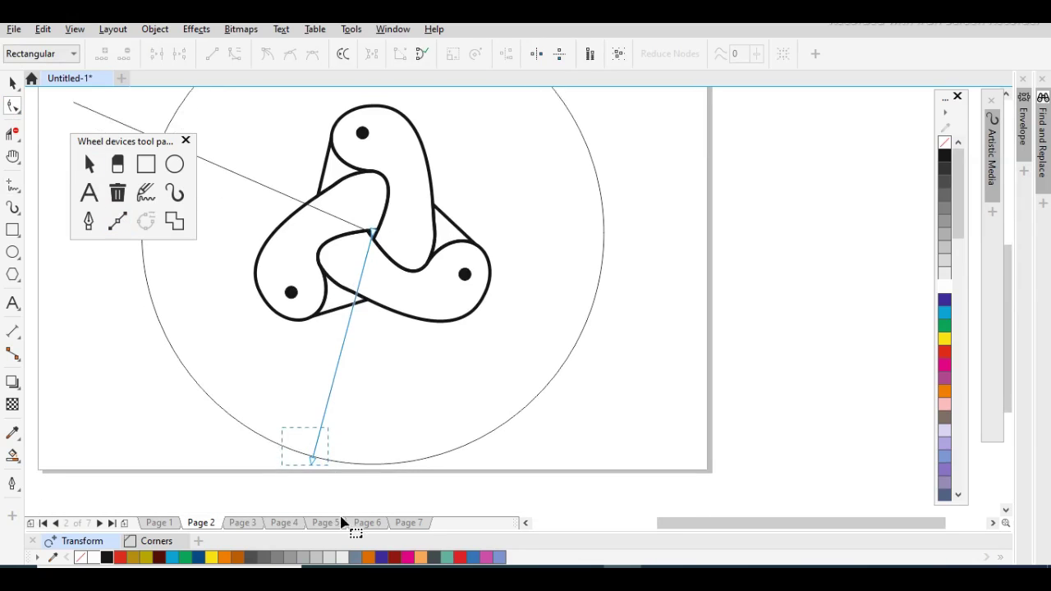
left_click(354, 299)
left_click(234, 54)
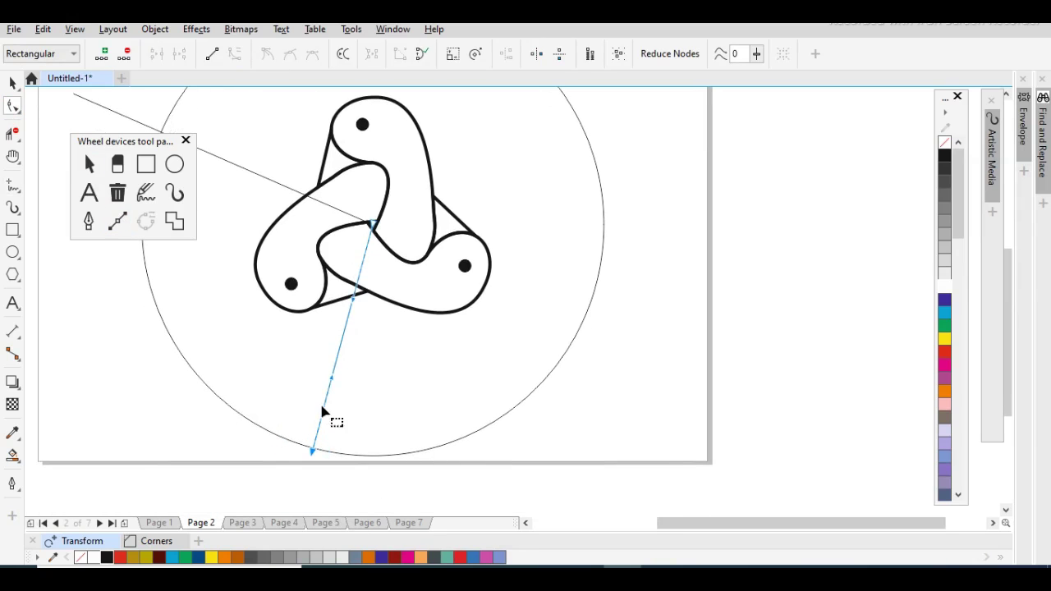
left_click_drag(337, 384, 200, 380)
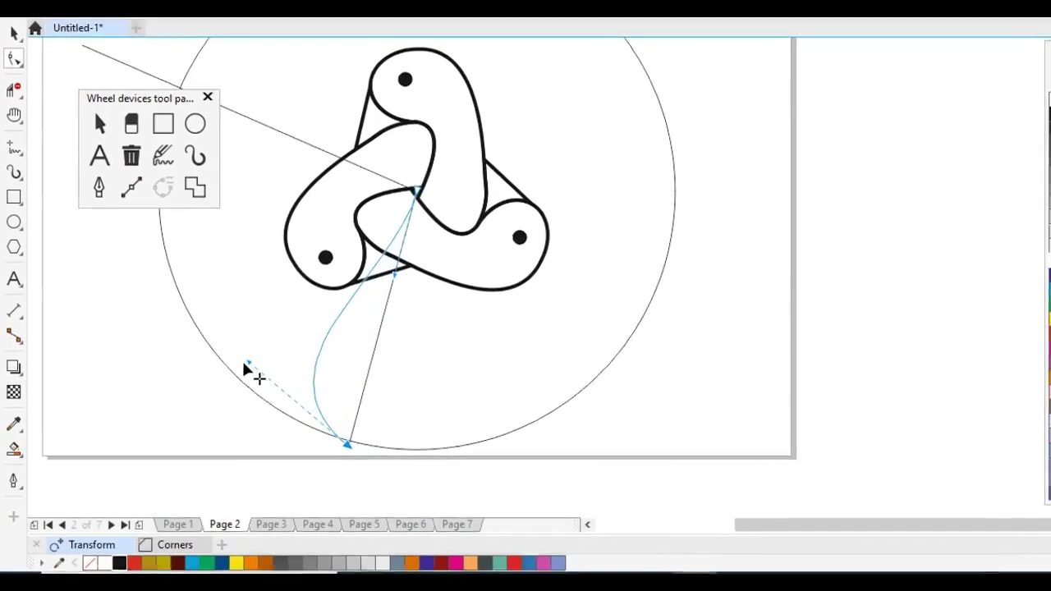
left_click_drag(239, 352, 220, 329)
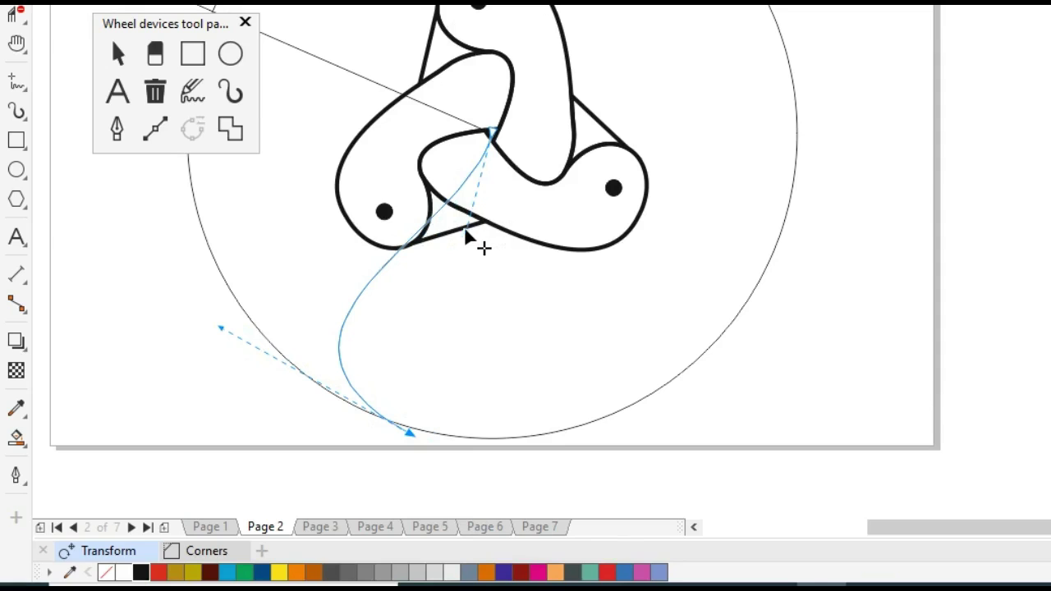
mouse_move(466, 233)
left_mouse_down()
mouse_move(431, 209)
mouse_move(451, 225)
left_mouse_up()
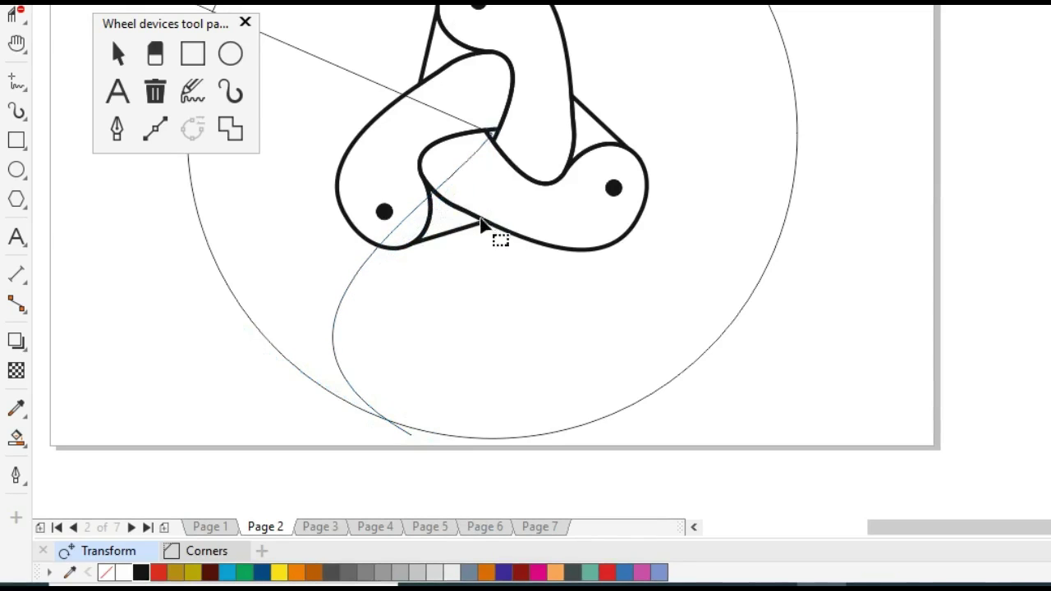
Refine the S-shaped curve by adjusting its control handles at the centre and outer ends
key("z")
left_click_drag(410, 86, 612, 208)
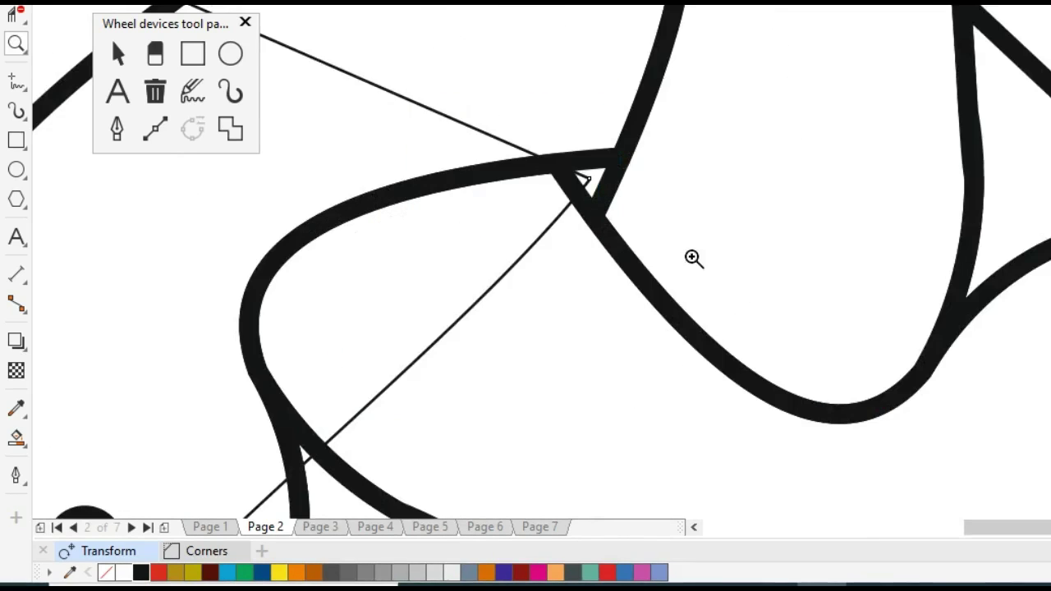
left_click(578, 366, "shift")
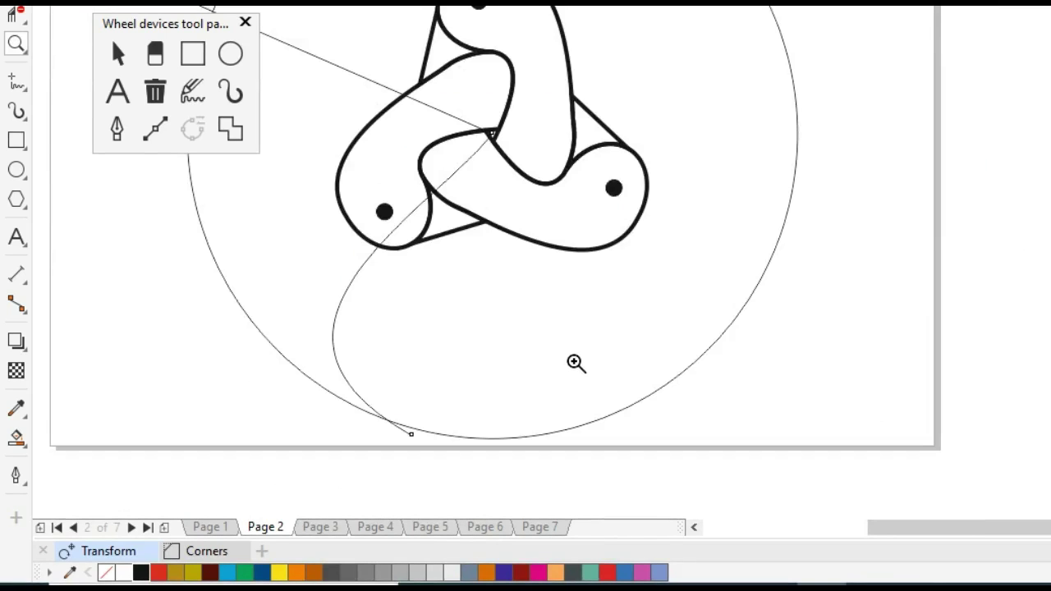
key("F10")
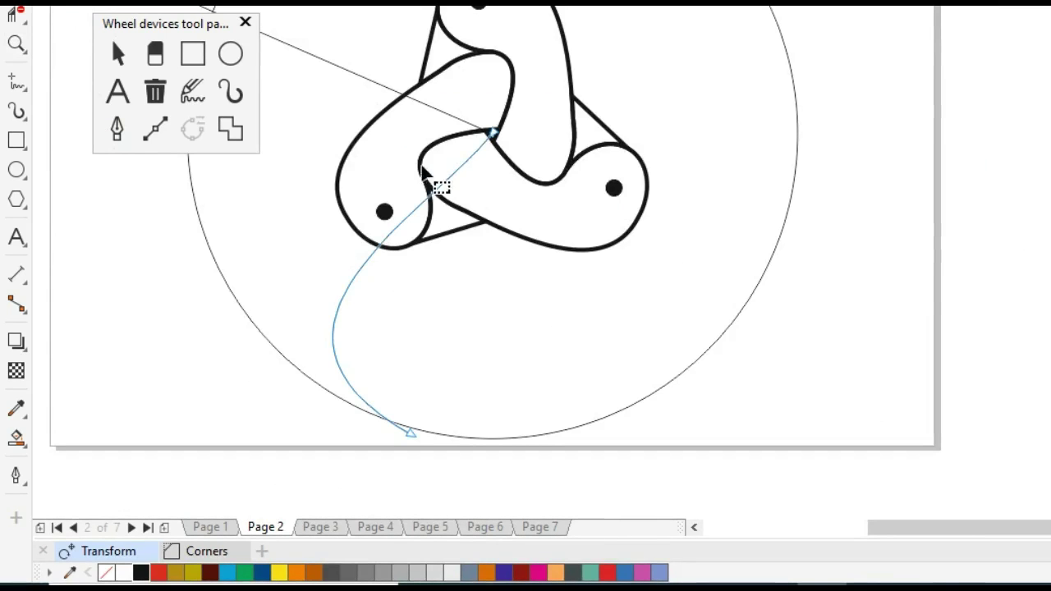
left_click_drag(453, 90, 497, 220)
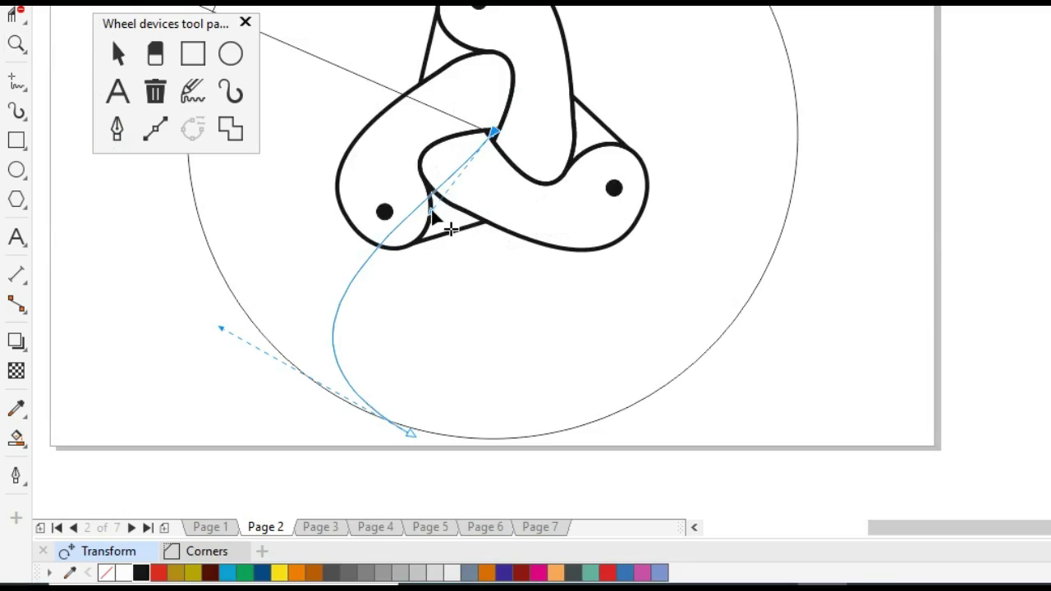
left_click_drag(431, 211, 419, 206)
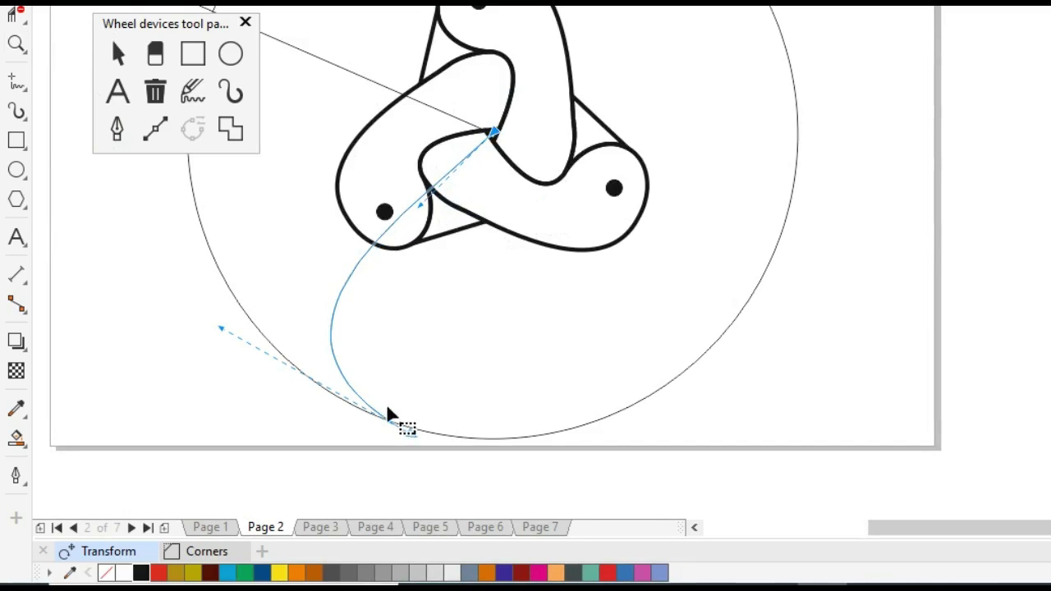
left_click_drag(221, 327, 226, 346)
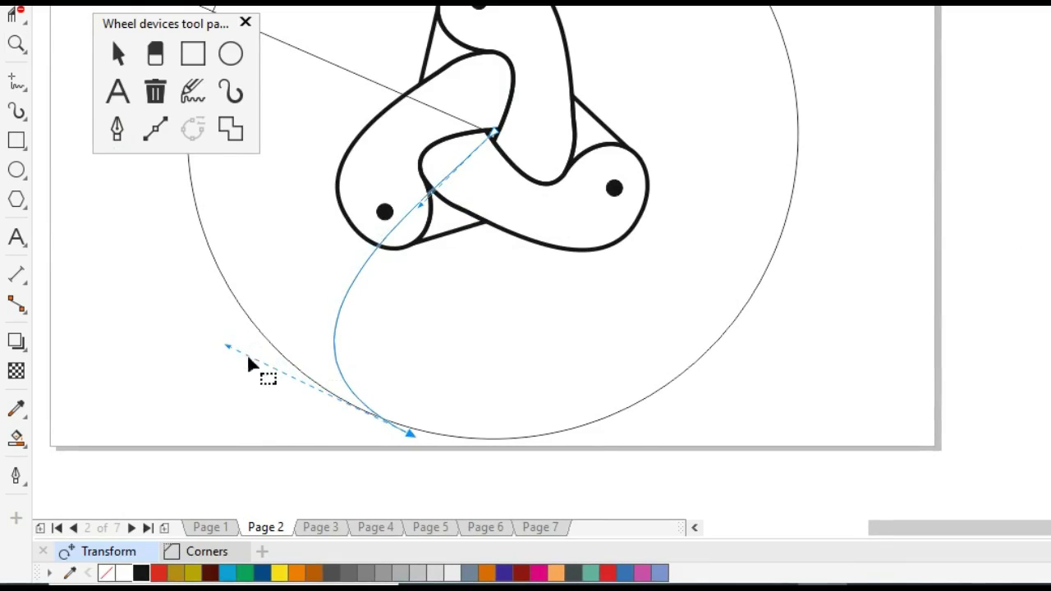
Rotate a copy of the curve slightly around the large circle's centre and group the two curves
key("space")
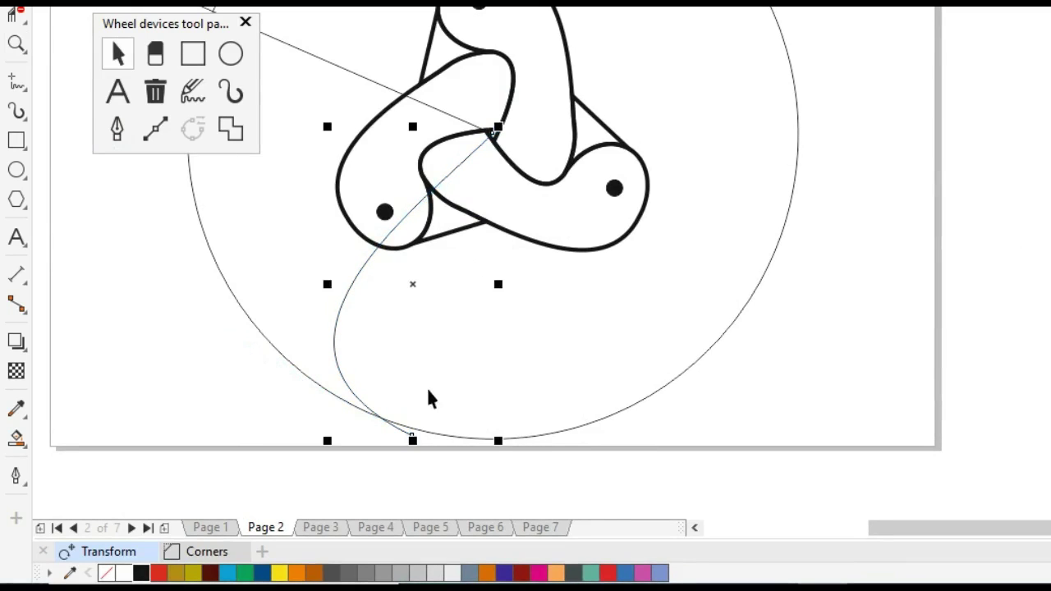
left_click(406, 368)
mouse_move(413, 285)
left_mouse_down()
mouse_move(499, 218)
mouse_move(504, 153)
mouse_move(492, 133)
left_mouse_up()
left_click_drag(324, 444, 377, 467)
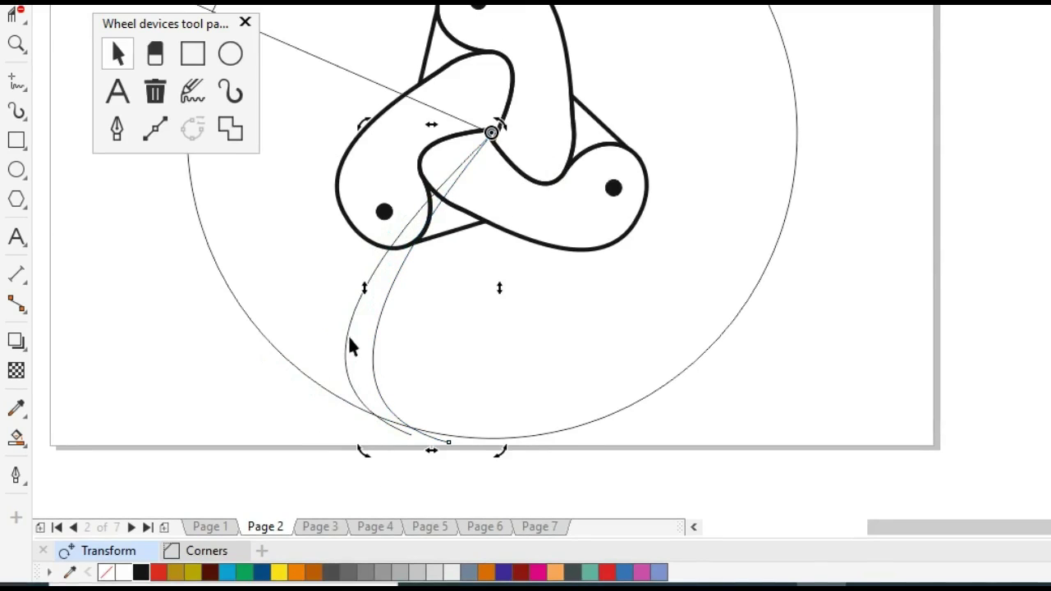
left_click(348, 334)
key("ctrl+g")
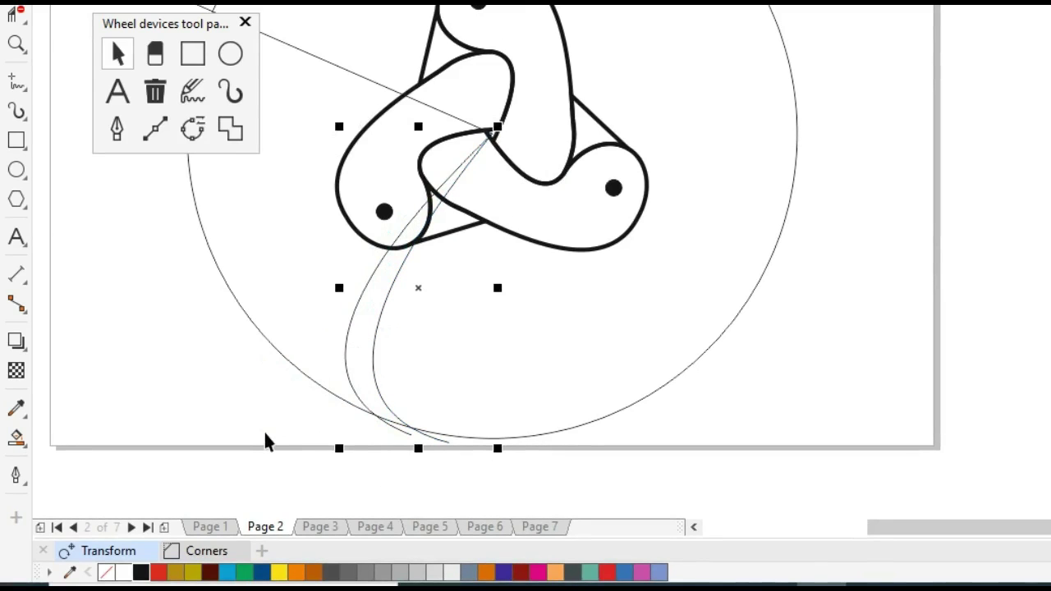
Create two rotated copies of the grouped curve pair around the large circle's centre
left_click(361, 328)
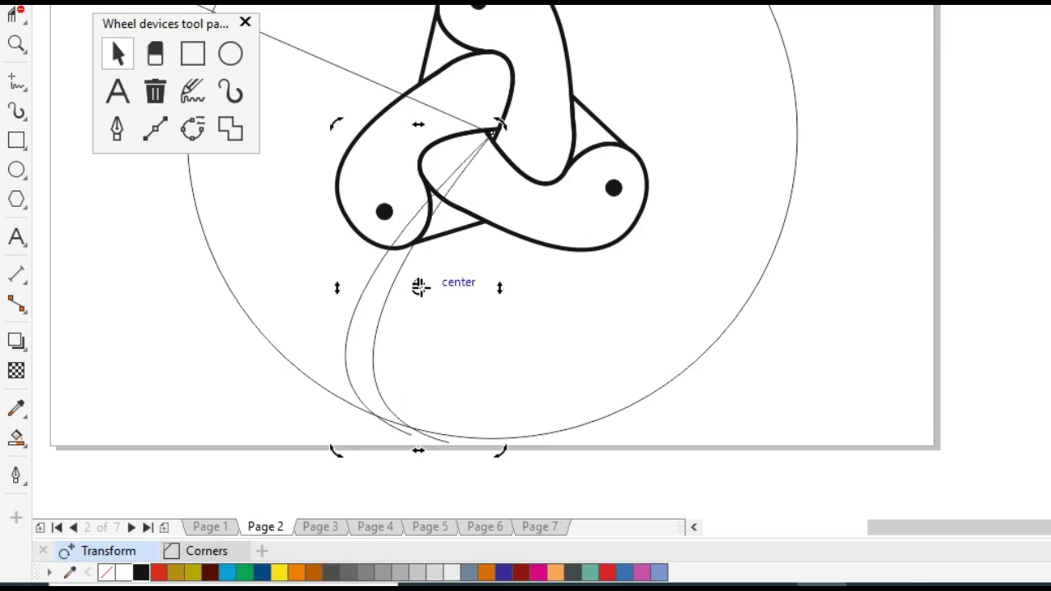
mouse_move(419, 287)
left_mouse_down()
mouse_move(493, 153)
mouse_move(491, 132)
left_mouse_up()
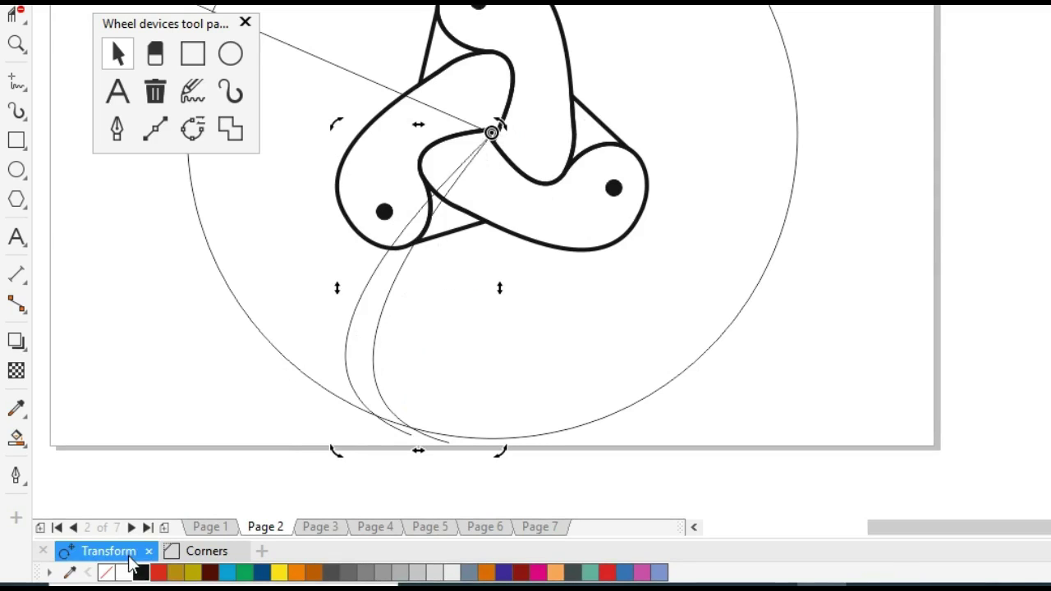
left_click(108, 551)
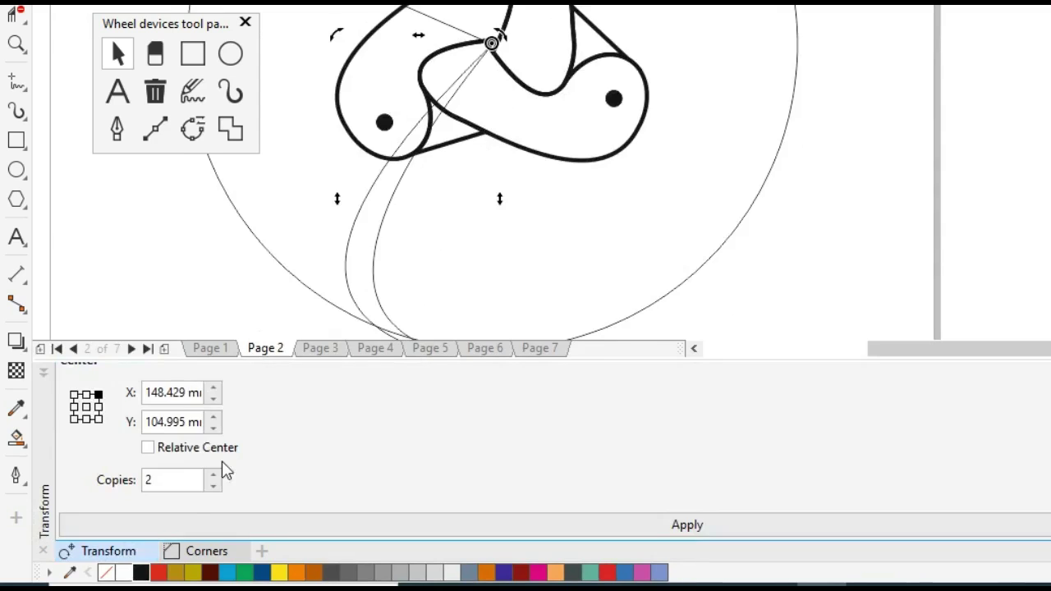
left_click(157, 530)
left_click(123, 551)
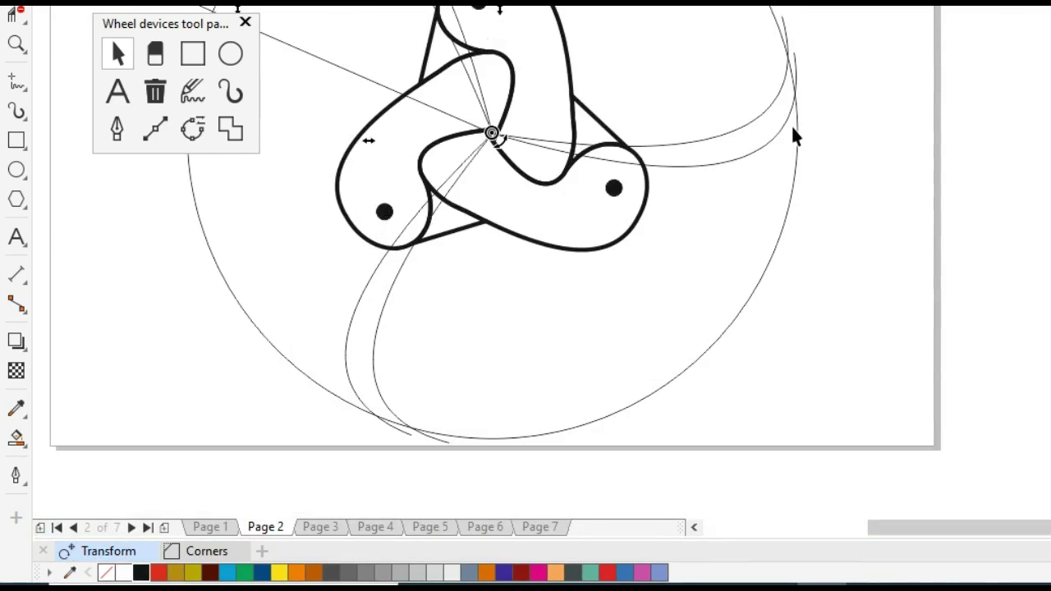
Group the three curve pairs together
left_click(358, 334)
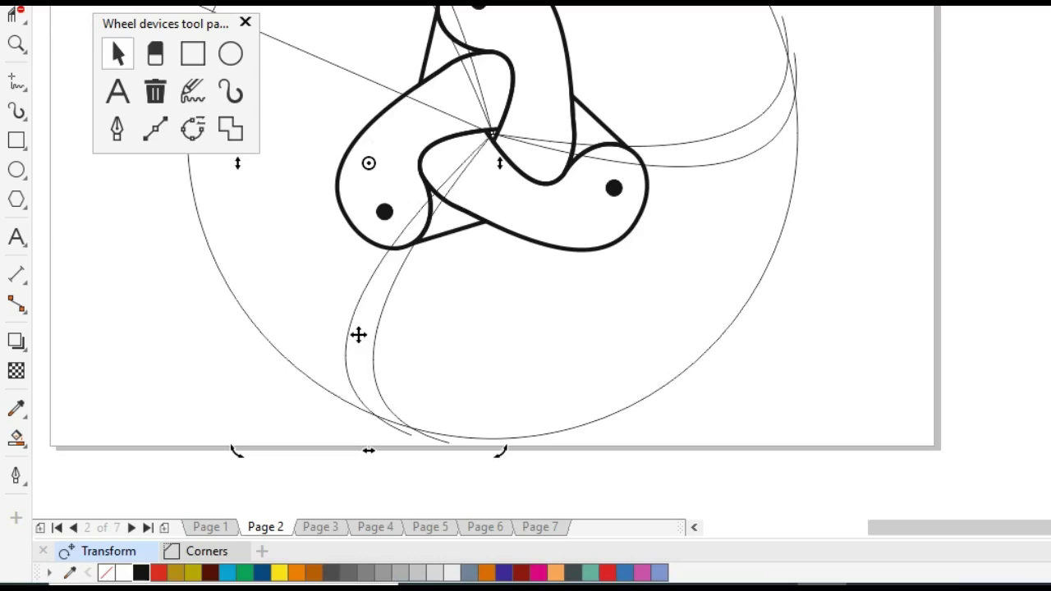
left_click(675, 170, "shift")
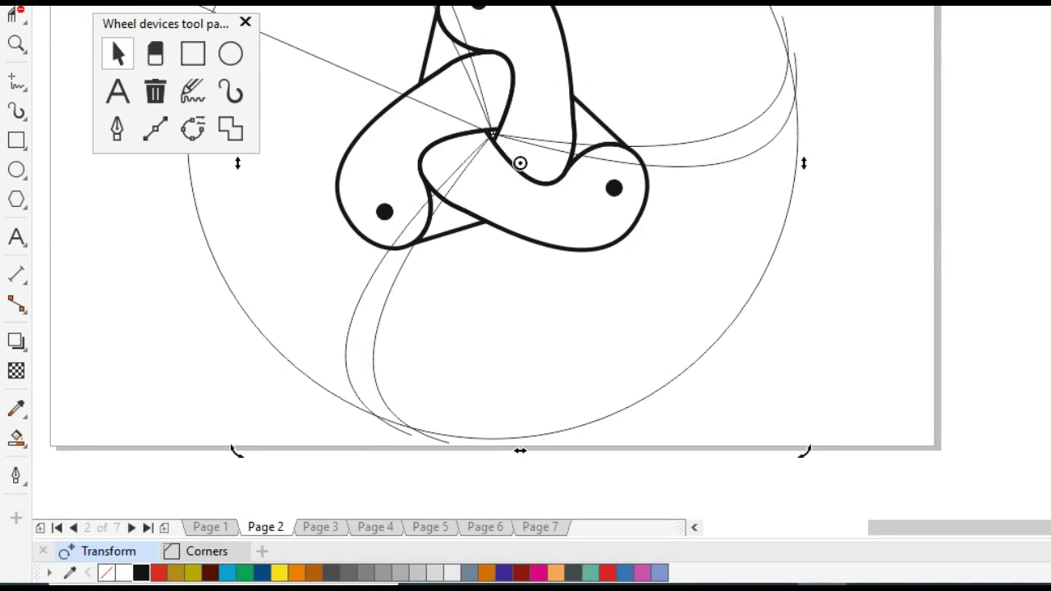
key("ctrl+g")
left_click(891, 234)
left_click_drag(747, 138, 856, 205)
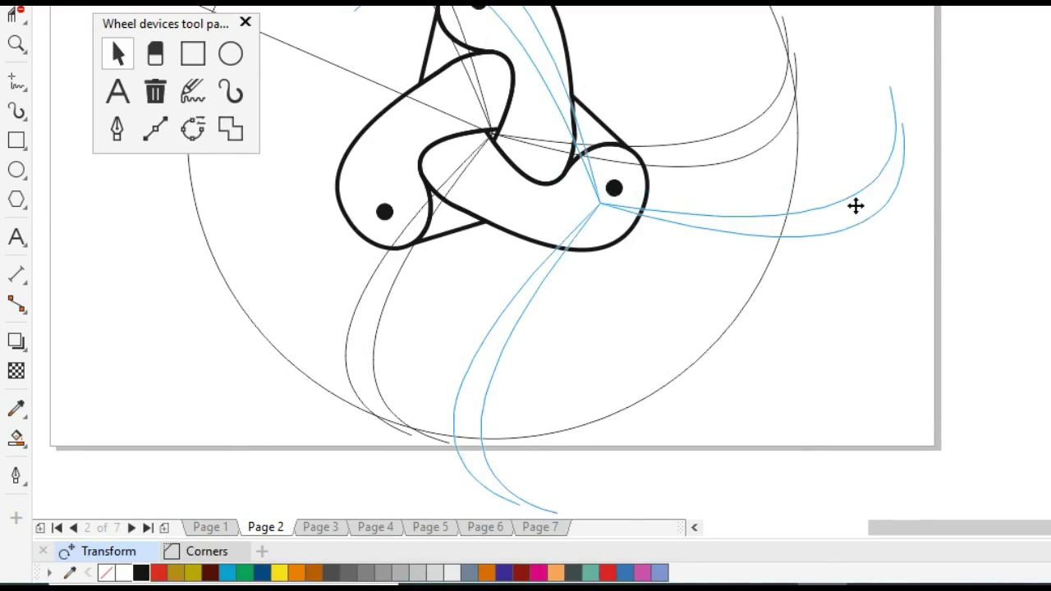
key("ctrl+z")
left_click(131, 373)
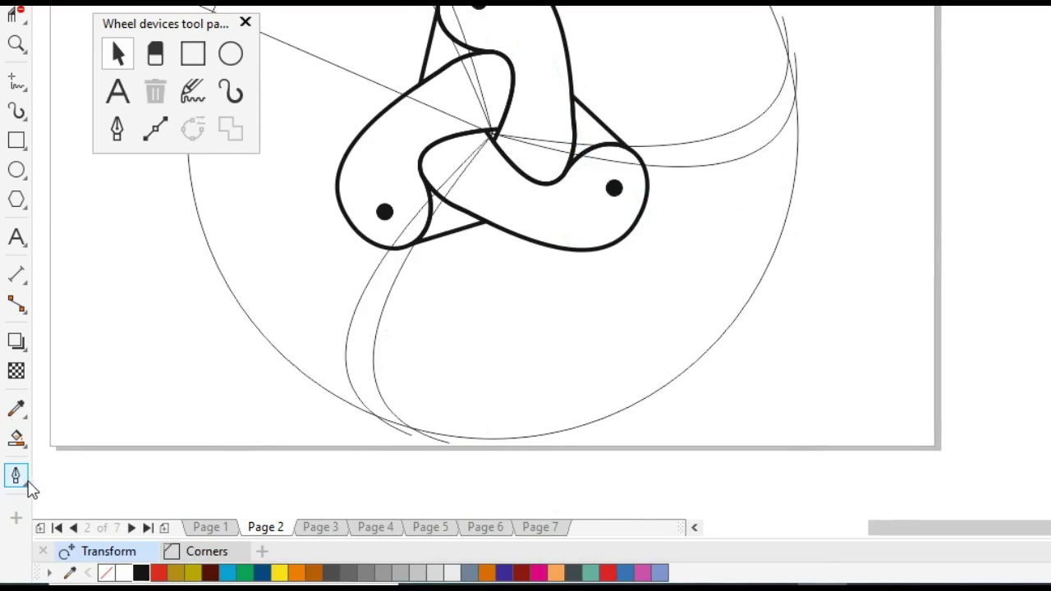
Smart-fill the region between the lower and right-hand curve pairs, the bird figures and the circle with blue-grey
left_click(17, 440)
left_click(586, 355)
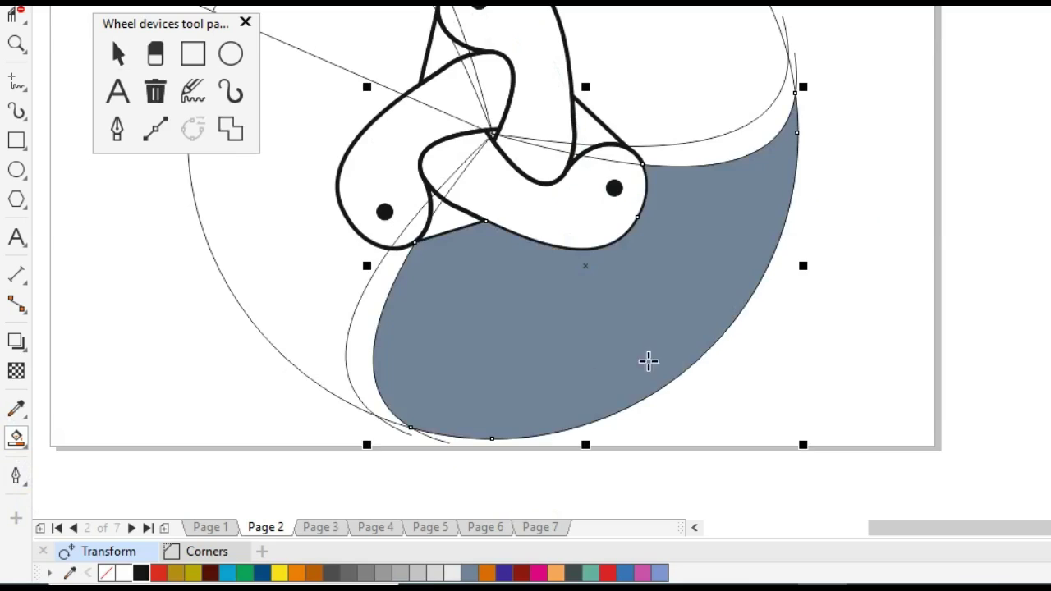
Delete the grouped guide curves radiating from the large circle's centre
key("space")
left_click_drag(362, 320, 293, 317)
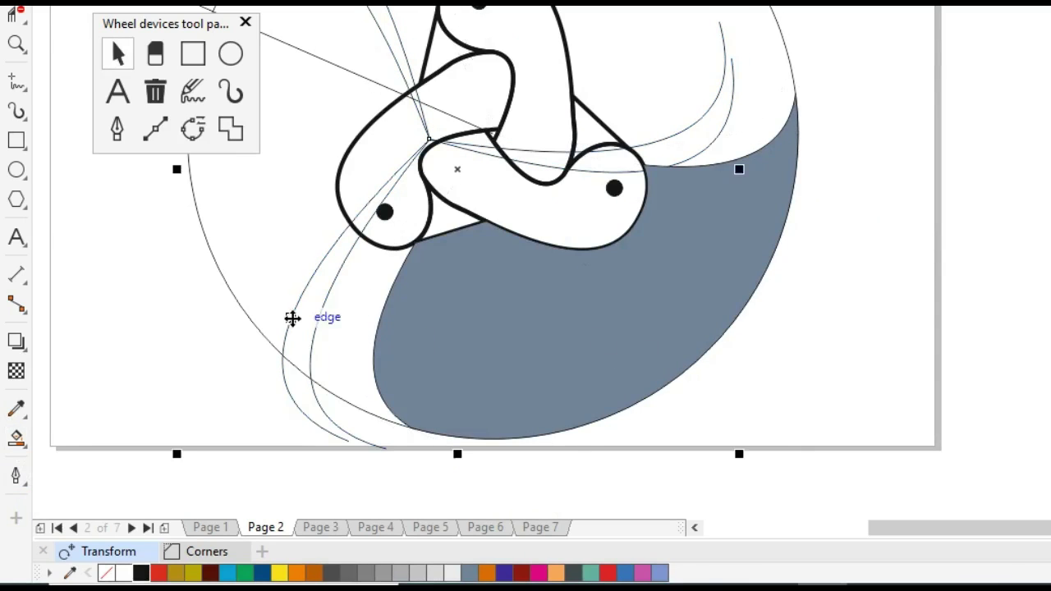
left_click(156, 92)
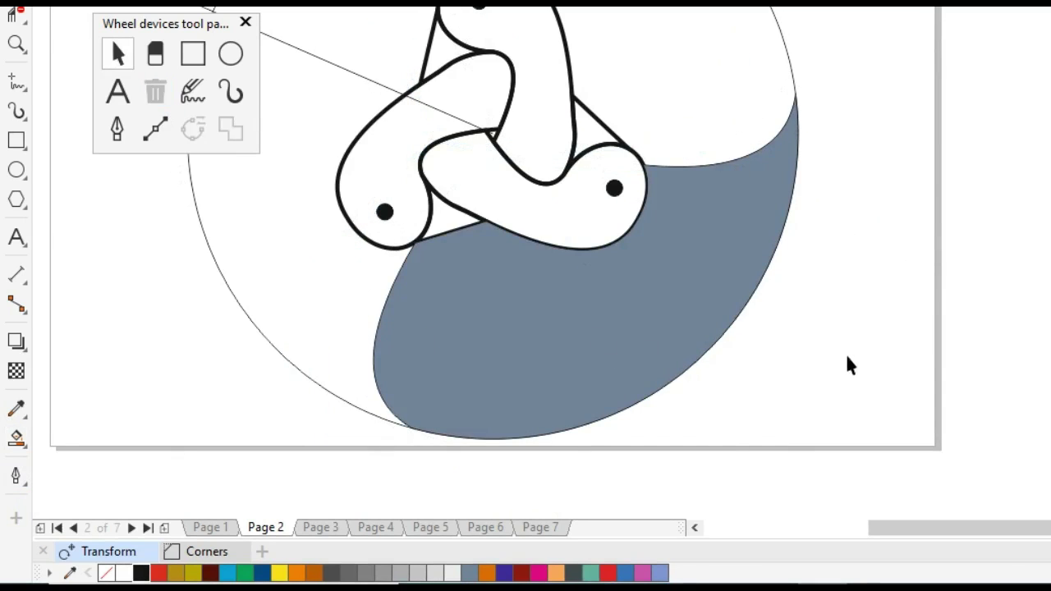
Remove the fill from the blue-grey body region, leaving only its outline
left_click(605, 359)
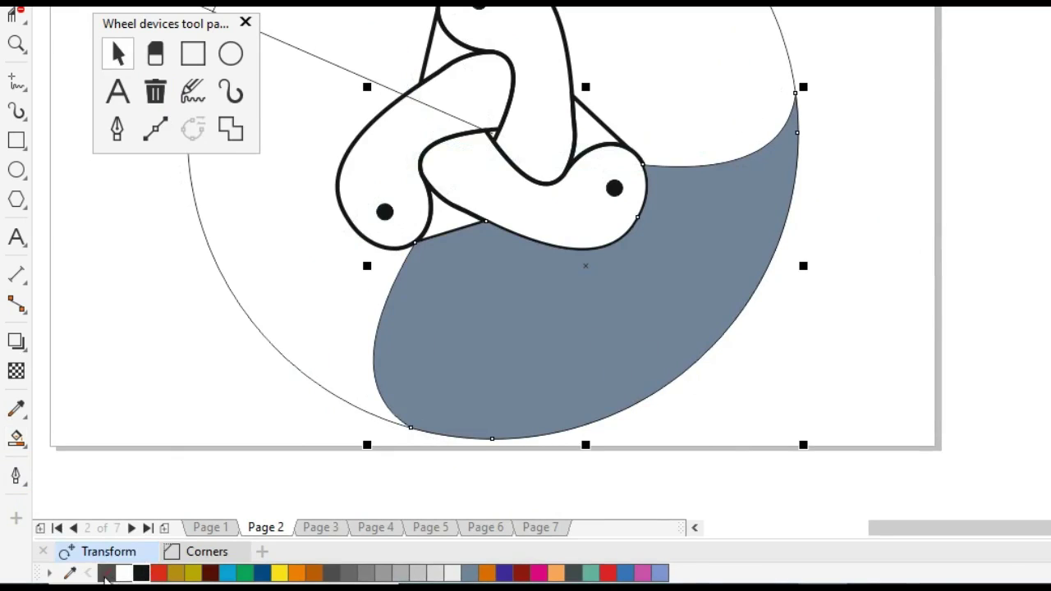
left_click(106, 573)
left_click(822, 382)
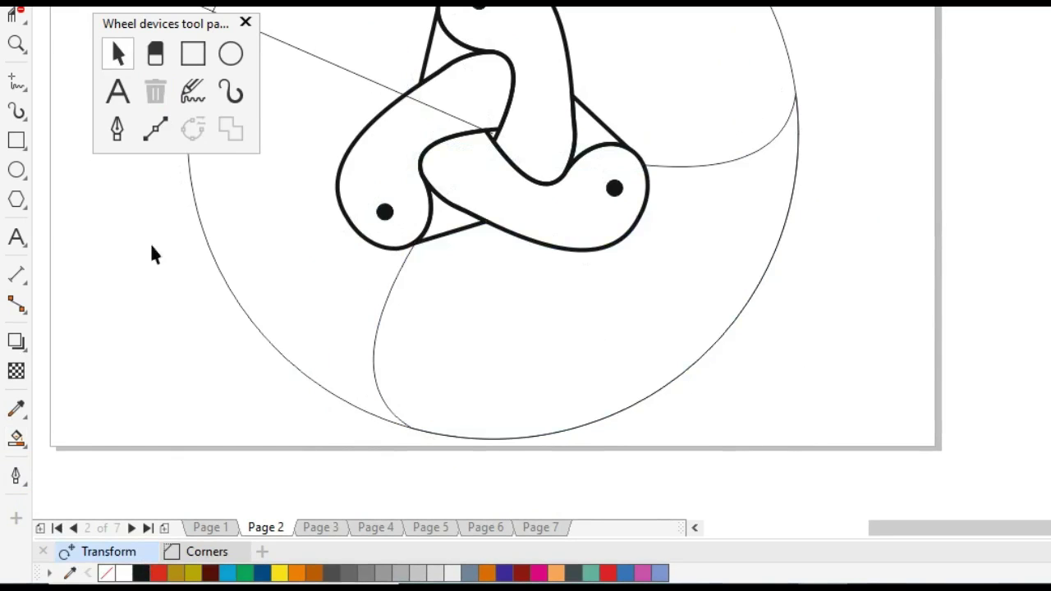
Draw a line from the lower-right bird's underside into the body region, convert it to a curve and bend it down into a hook
left_click(18, 86)
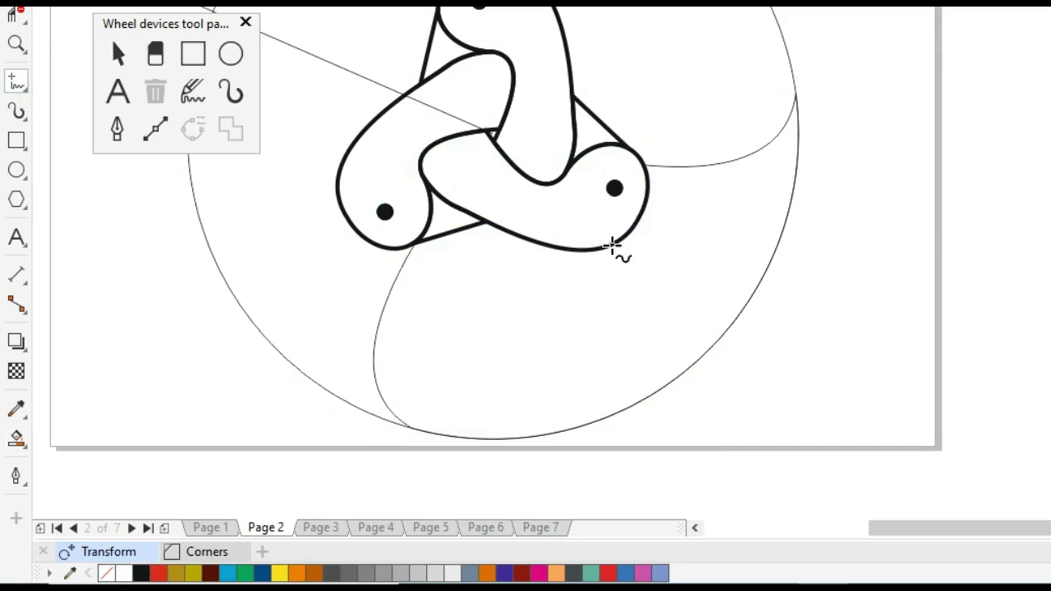
left_click(565, 249)
left_click(735, 216)
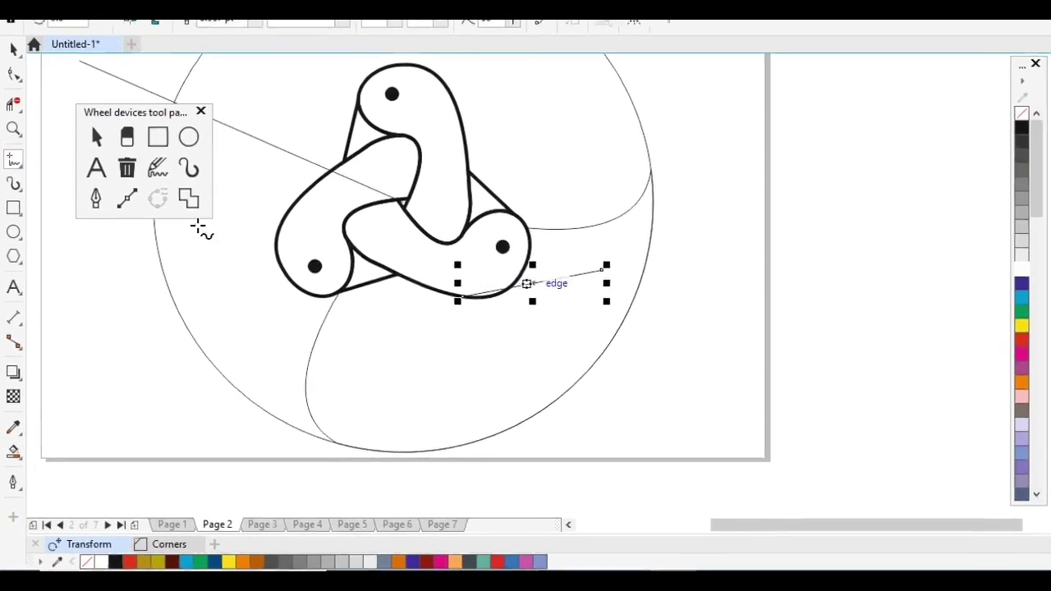
left_click(13, 75)
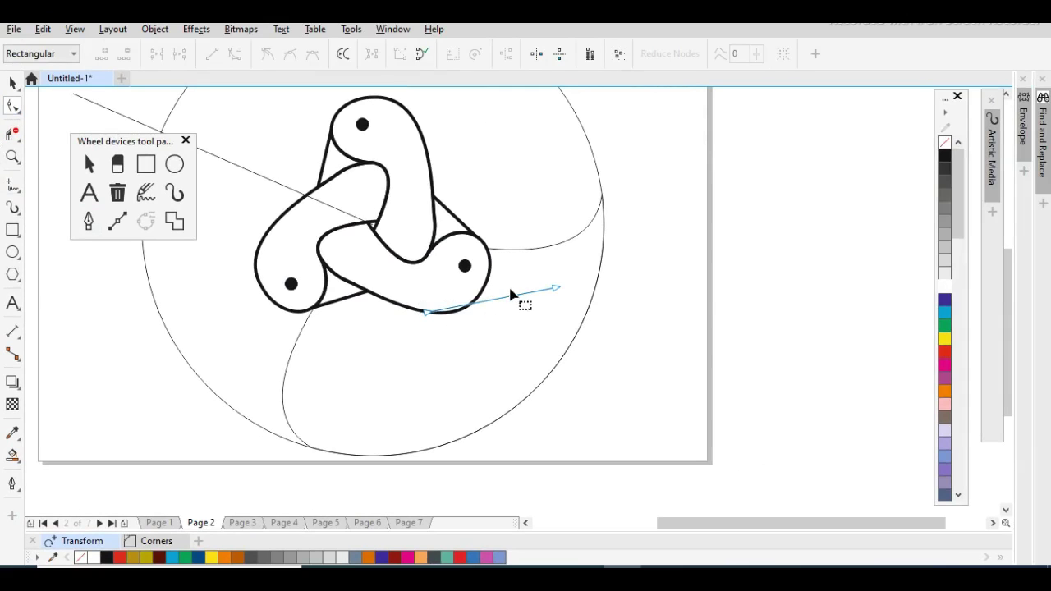
left_click_drag(514, 275, 599, 336)
left_click(229, 56)
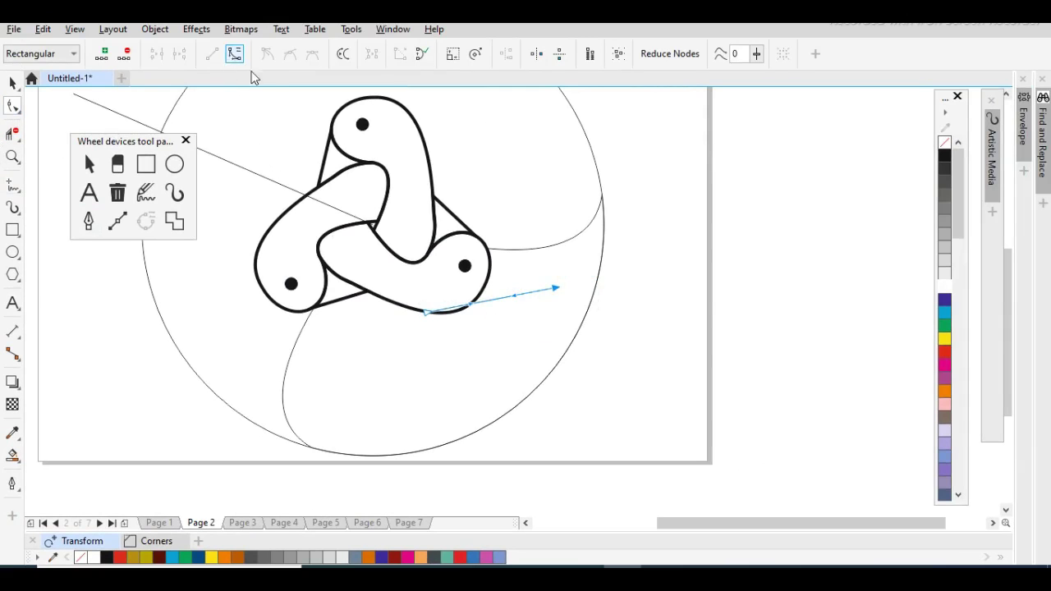
left_click_drag(493, 304, 439, 365)
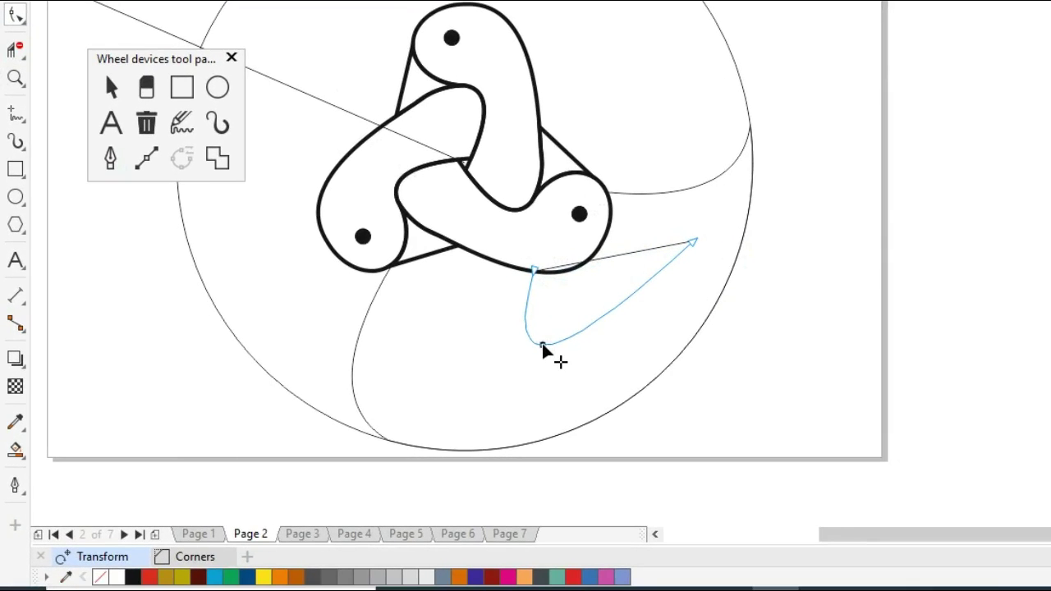
left_click_drag(542, 345, 543, 354)
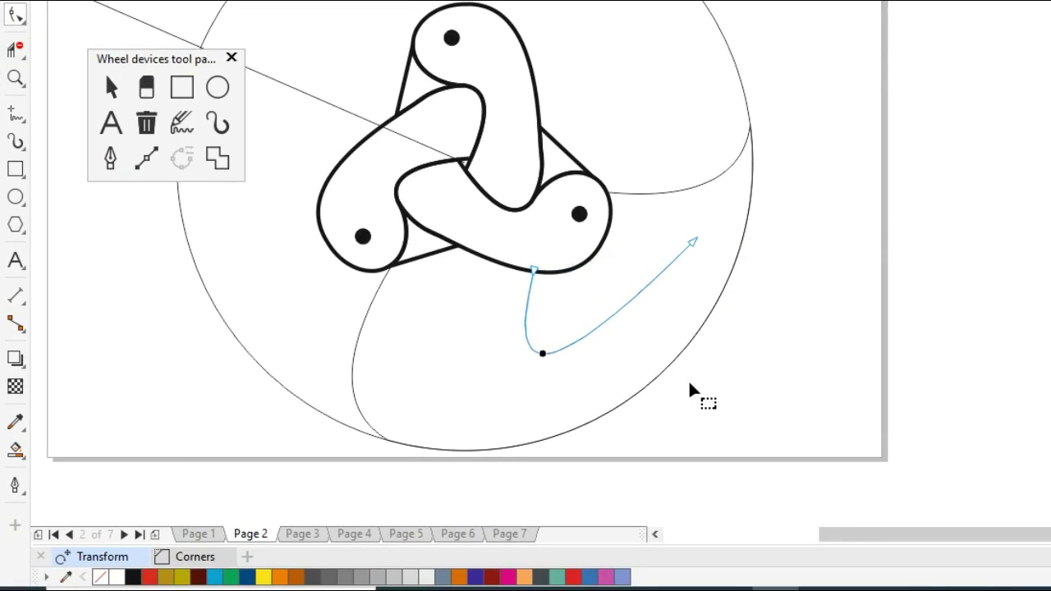
Create a copy of the hooked curve rotated slightly clockwise around its outer right-hand end
key("space")
left_click(610, 325)
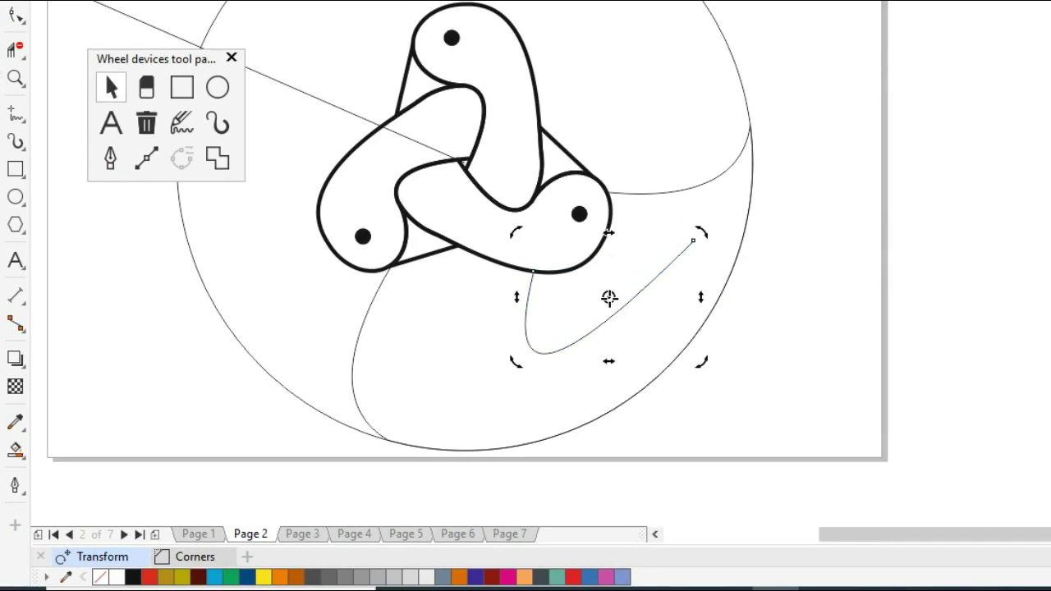
left_click_drag(609, 298, 694, 241)
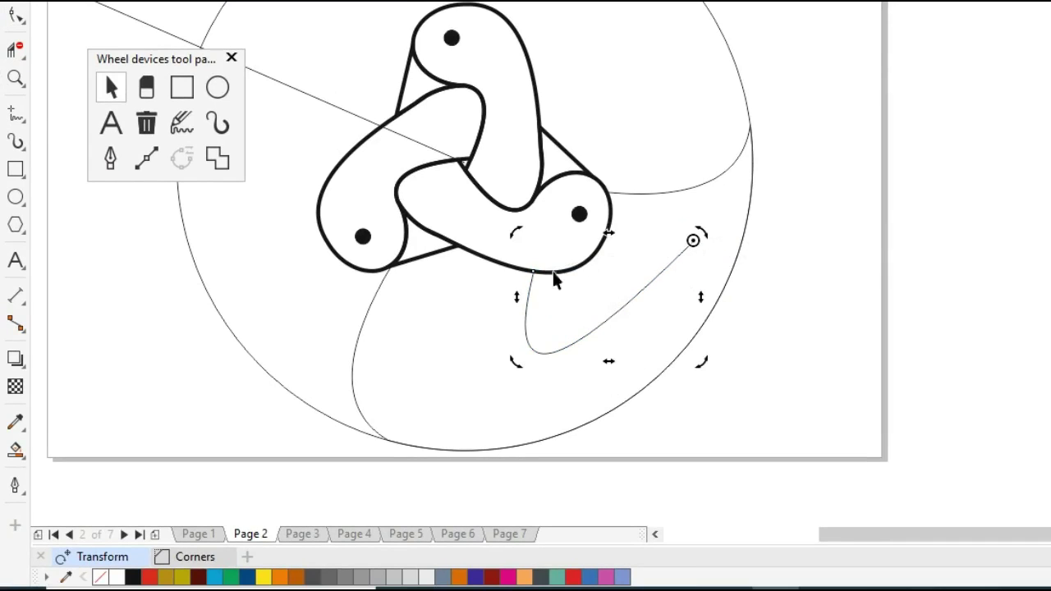
left_click_drag(517, 237, 540, 222)
Move the copied curve's upper end to the right inside the bird figure and adjust its handle to follow the original curve
left_click(14, 15)
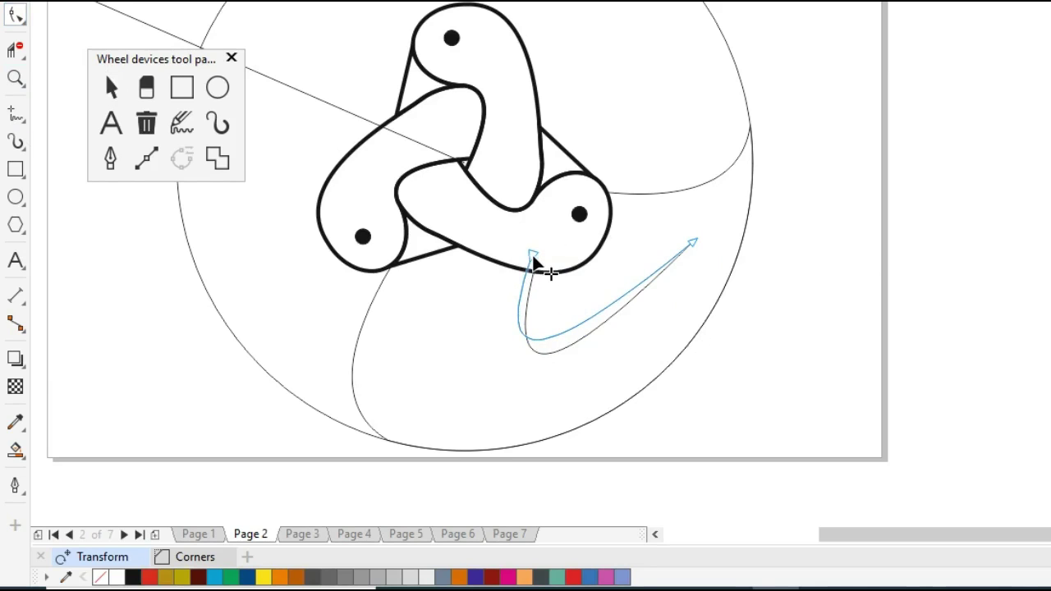
left_click_drag(533, 258, 566, 270)
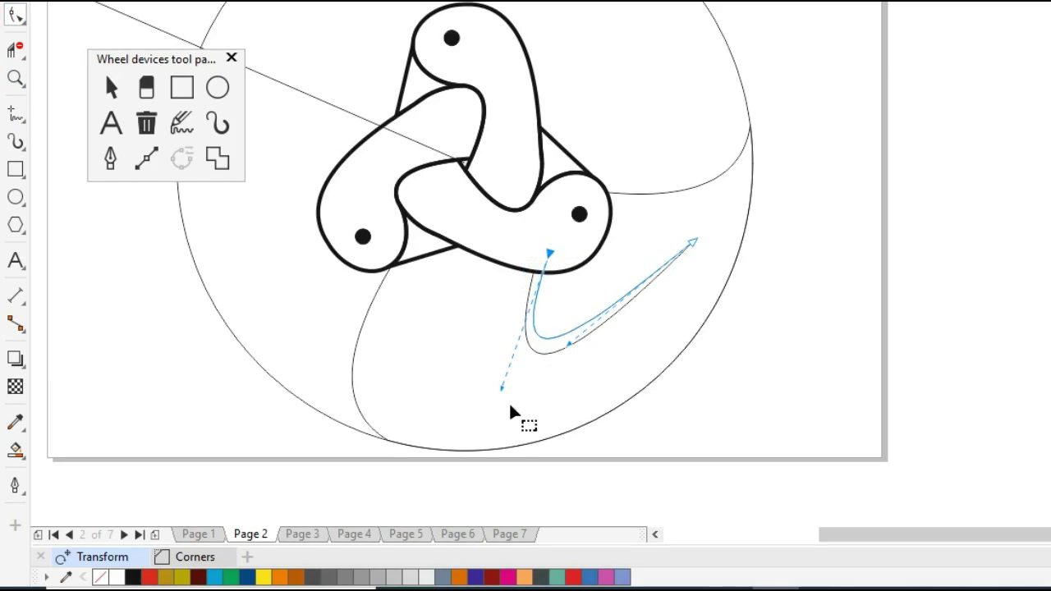
left_click_drag(502, 393, 515, 390)
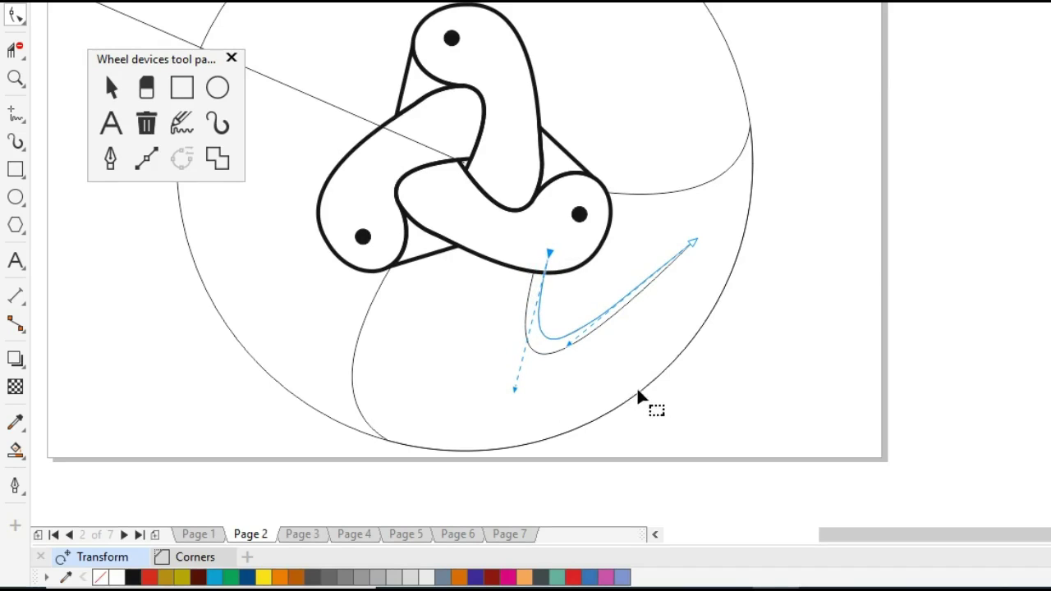
Group the two hooked curves and smart-fill the tapered area between them below the bird figure with blue-grey
key("space")
left_click_drag(795, 216, 449, 399)
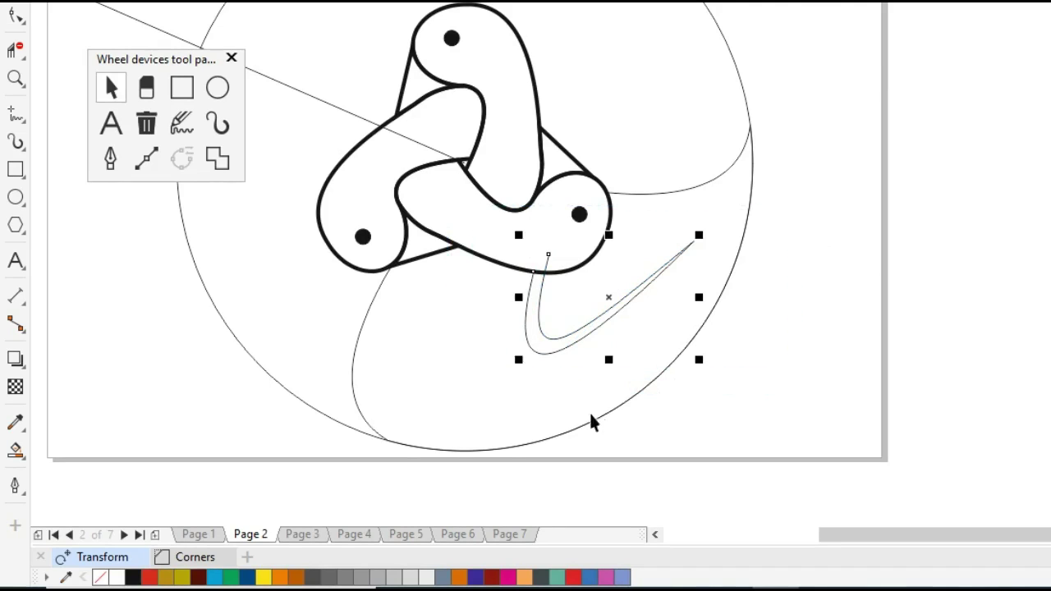
left_click(124, 444)
left_click(15, 450)
left_click(547, 346)
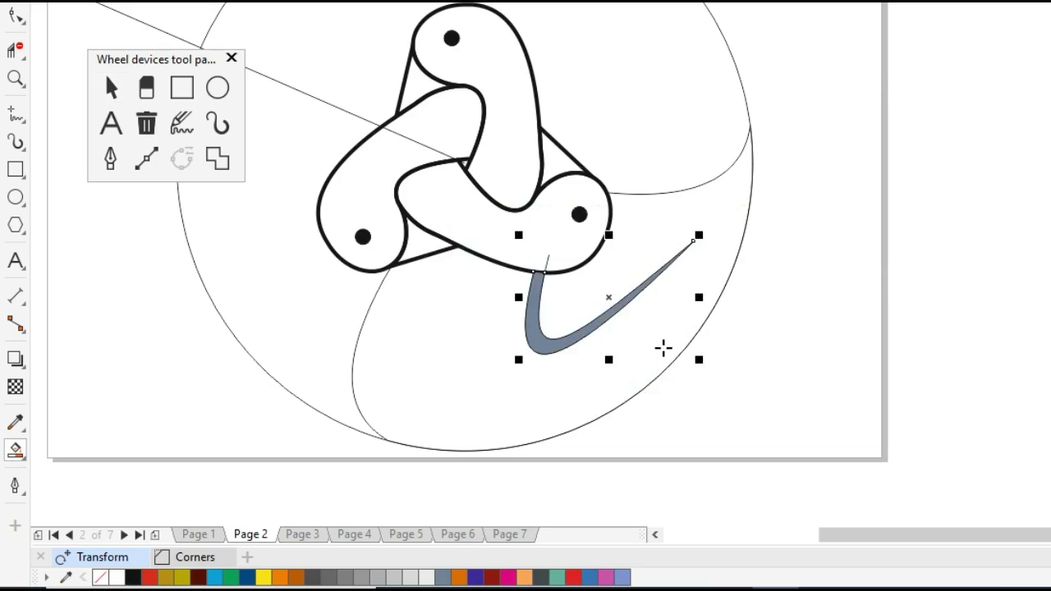
Delete the grouped pair of source curves and fill the tapered hook shape with black
key("space")
left_click_drag(548, 259, 584, 266)
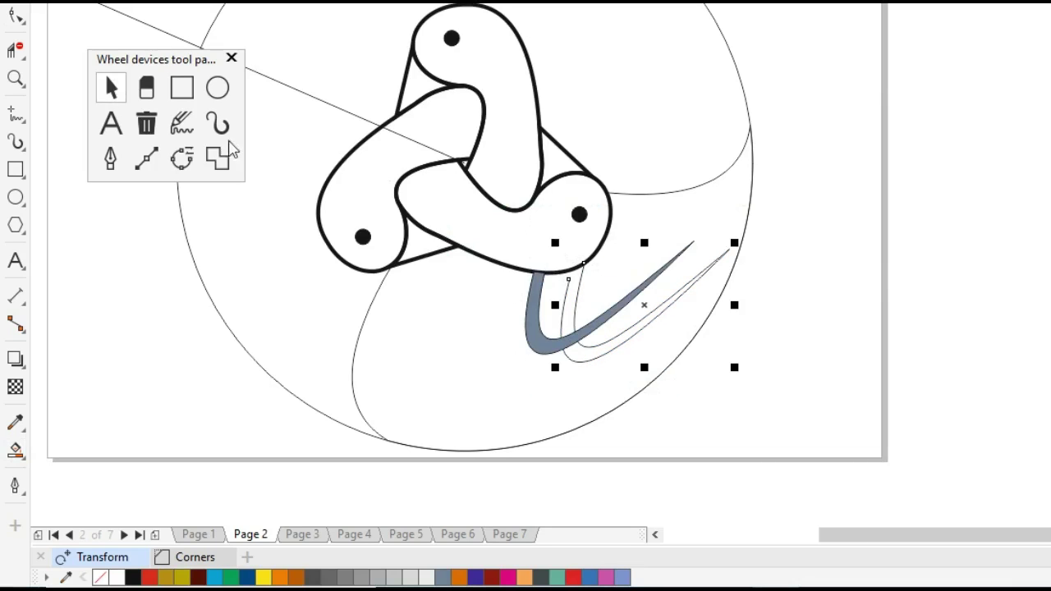
left_click(150, 124)
left_click(526, 333)
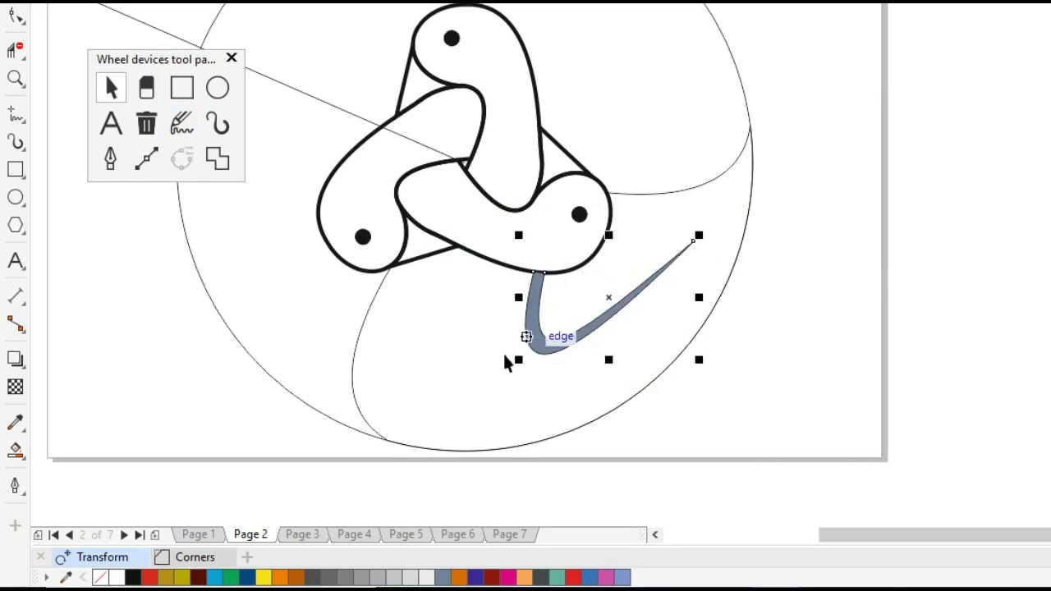
left_click(122, 569)
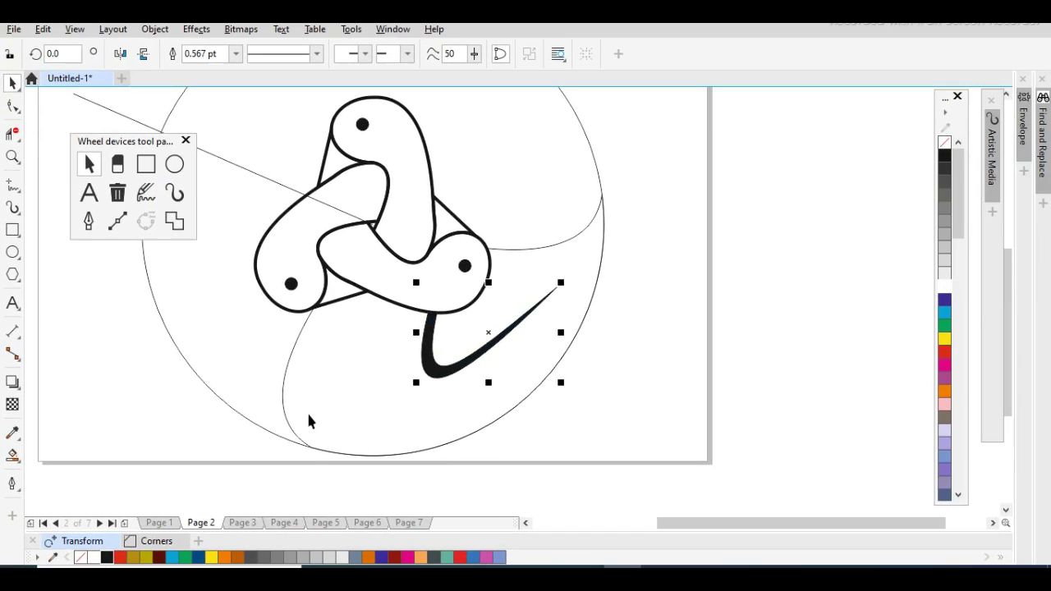
Set the outline width of the lower body region to 4.0 pt
left_click(331, 395)
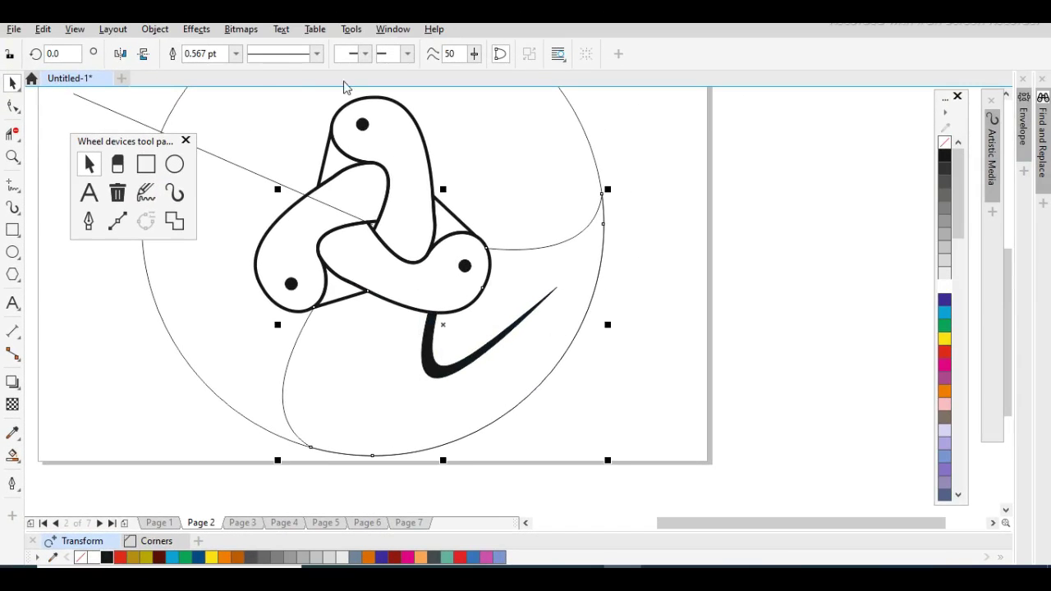
left_click(236, 54)
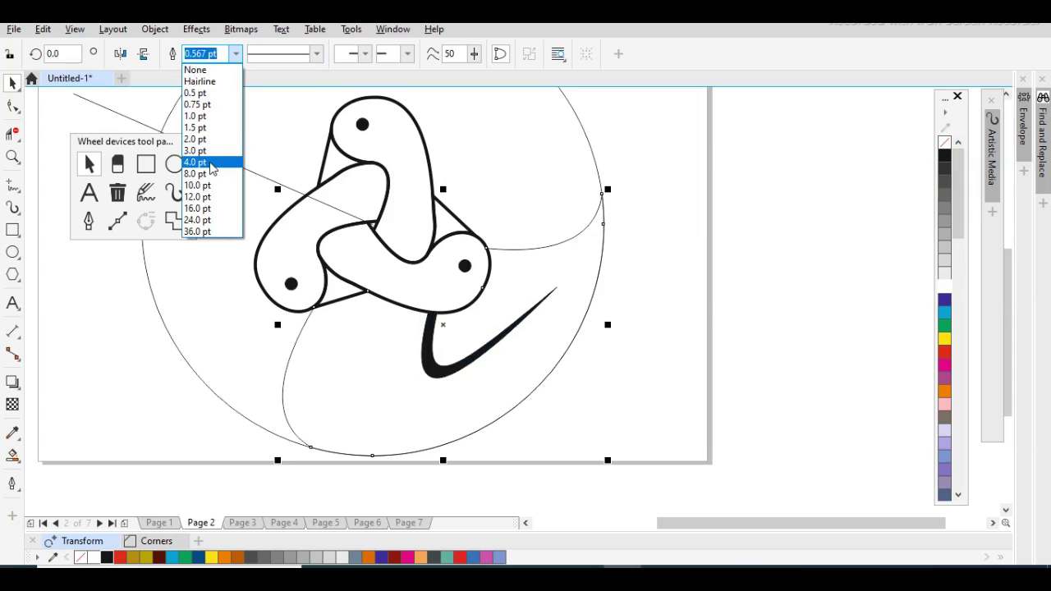
left_click(211, 166)
left_click(618, 402)
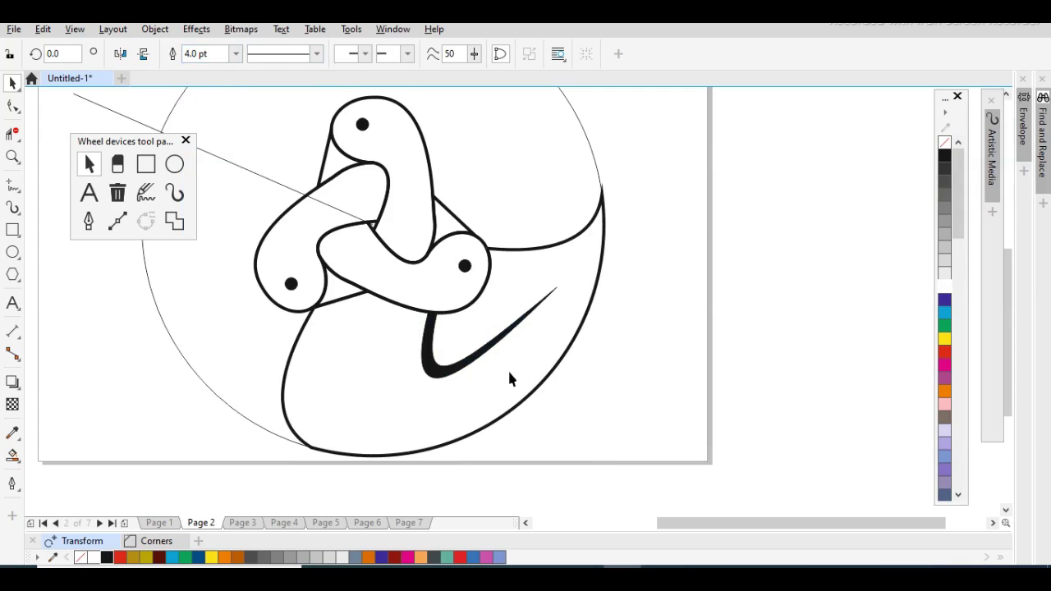
Group the black hook shape with the body outline and move the group's rotation centre to the large circle's centre
left_click(477, 362)
left_click(460, 402, "shift")
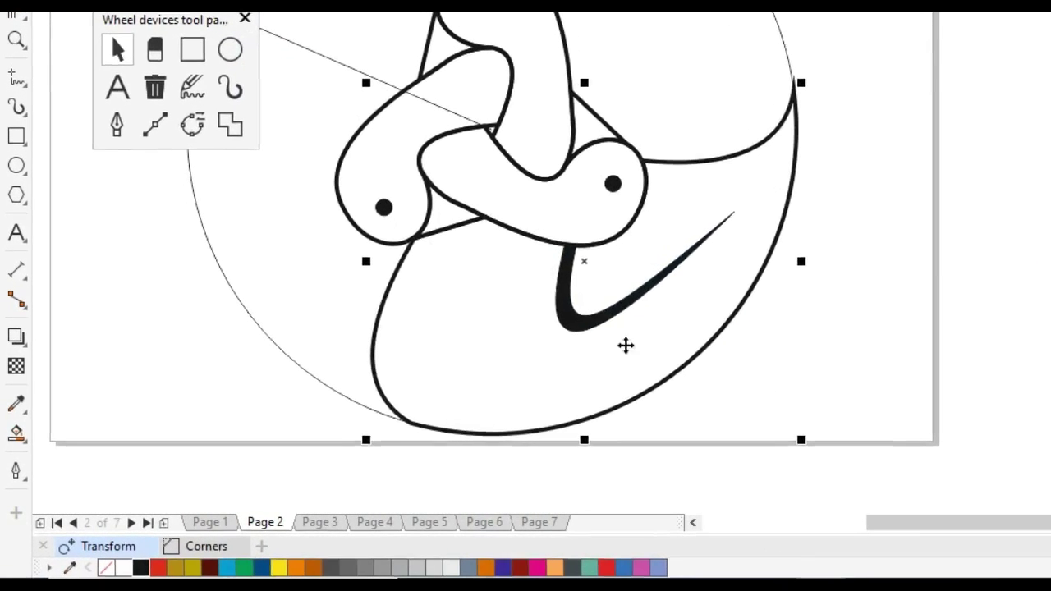
key("z")
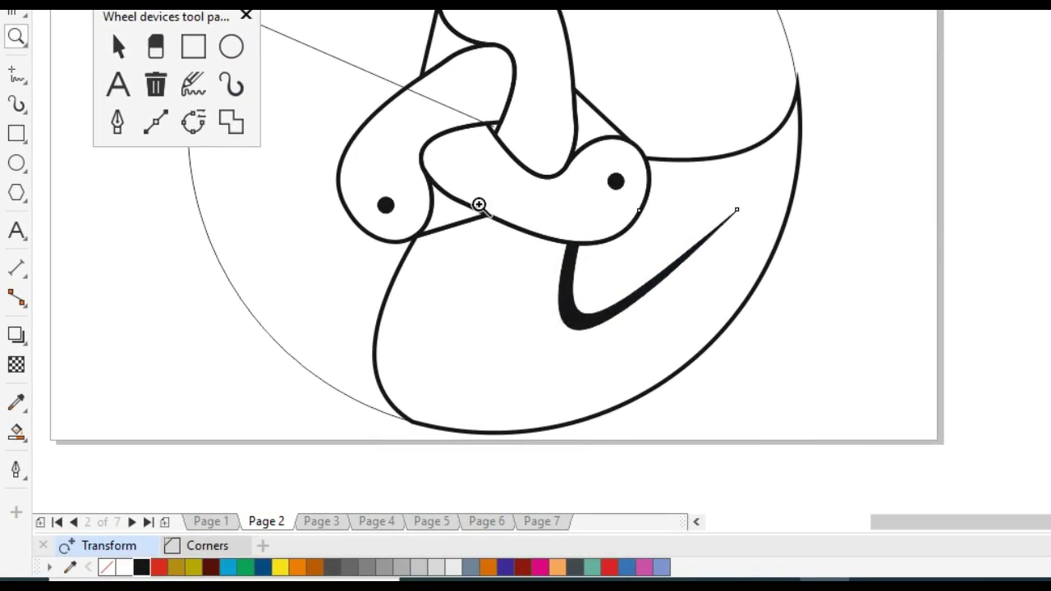
left_click_drag(336, 58, 788, 433)
key("space")
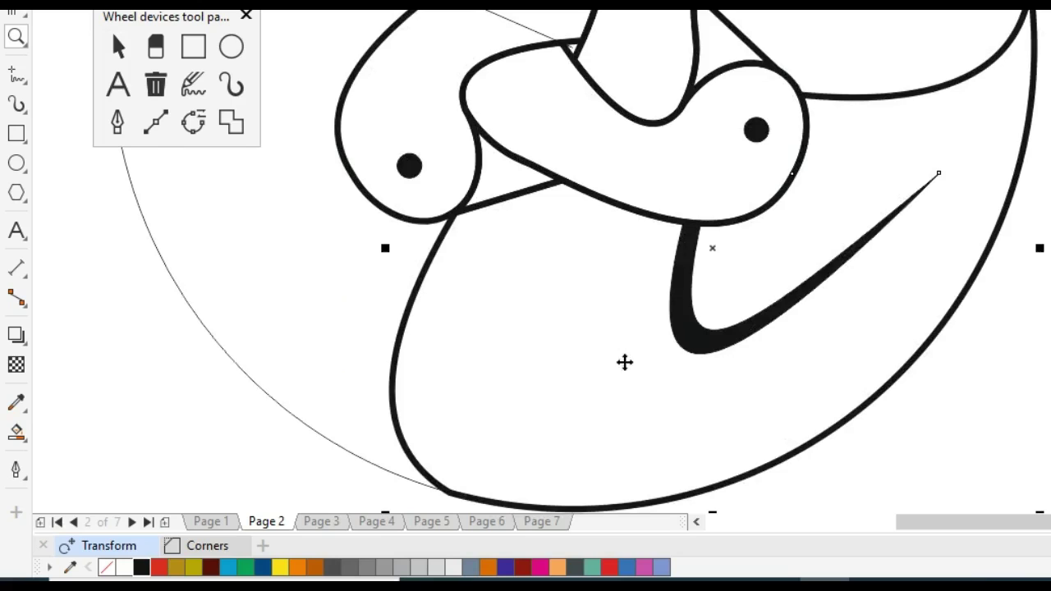
left_click(662, 370)
mouse_move(713, 247)
left_mouse_down()
mouse_move(598, 54)
mouse_move(571, 48)
left_mouse_up()
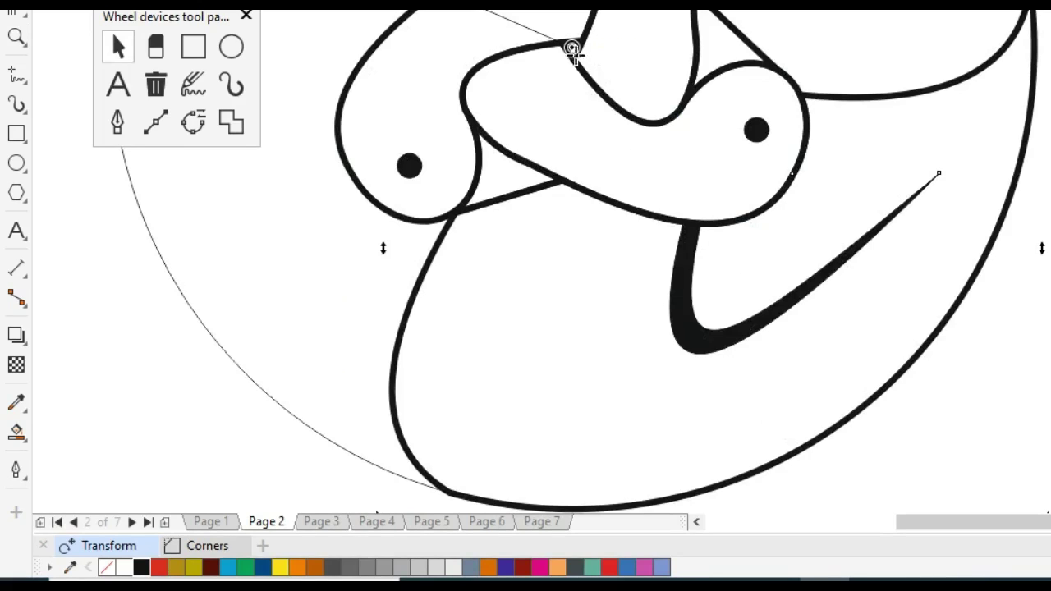
Create 2 copies of the body group rotated by 120 degrees around the large circle's centre
left_click(108, 547)
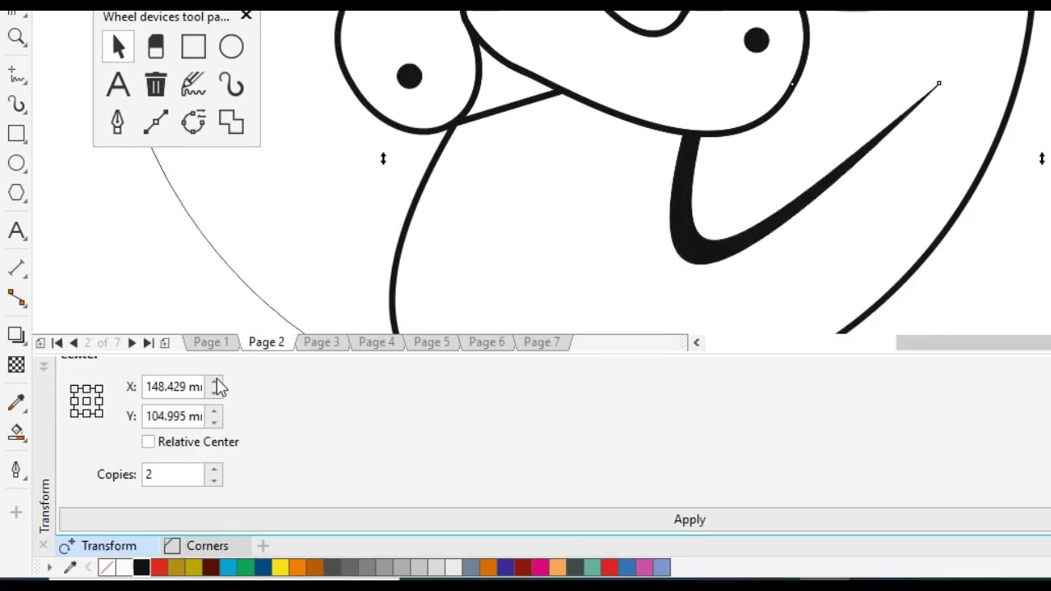
scroll(211, 431, "up", 2)
left_click_drag(190, 392, 49, 395)
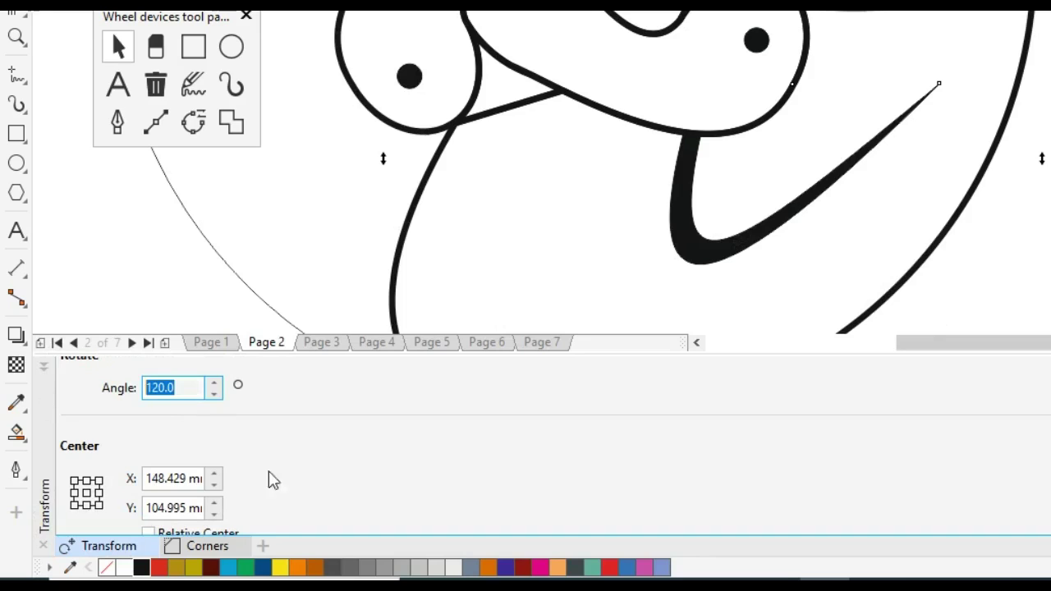
scroll(255, 505, "down", 2)
double_click(164, 475)
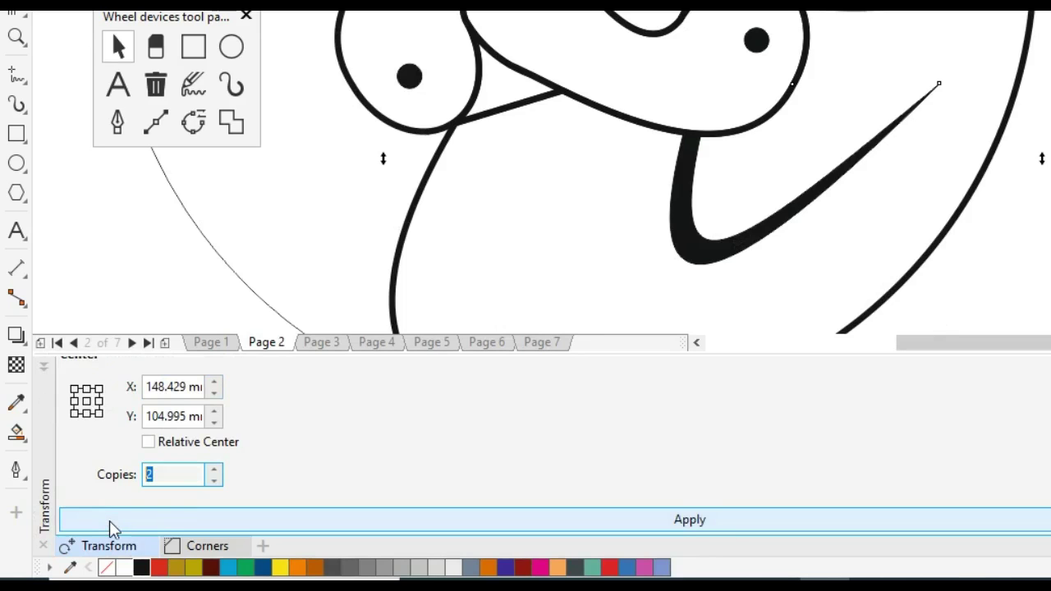
left_click(109, 521)
left_click(115, 556)
Delete the straight diagonal guide line running from the circle's centre to the upper left
key("z")
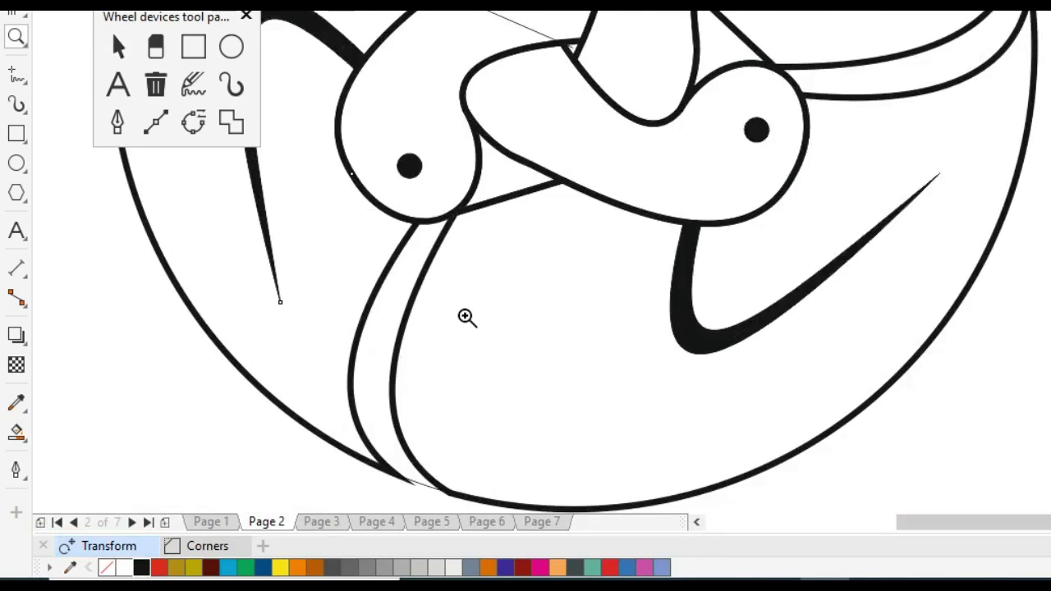
left_click(466, 314, "shift")
key("space")
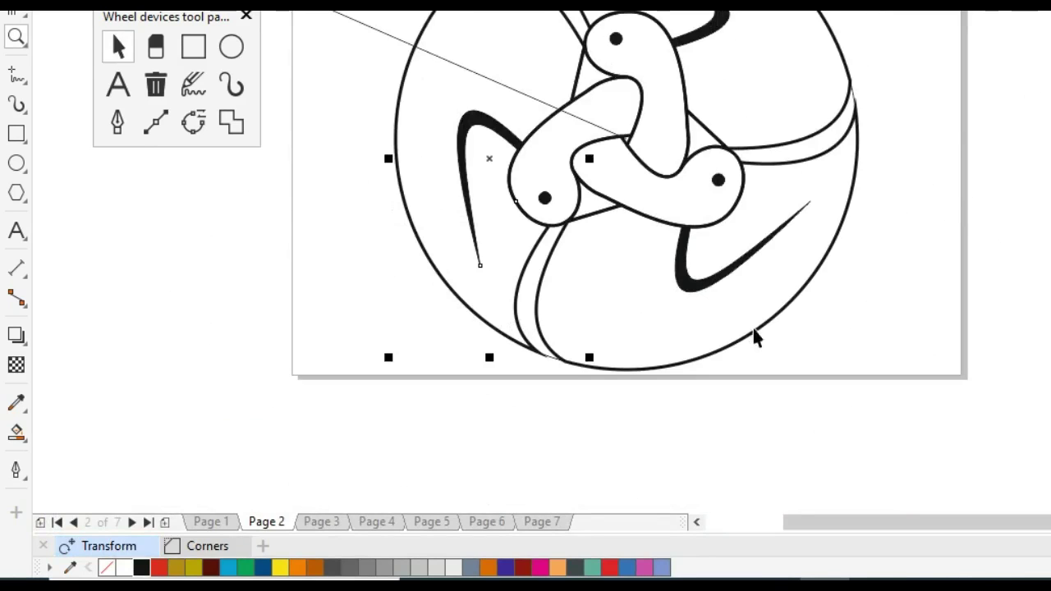
left_click(752, 328)
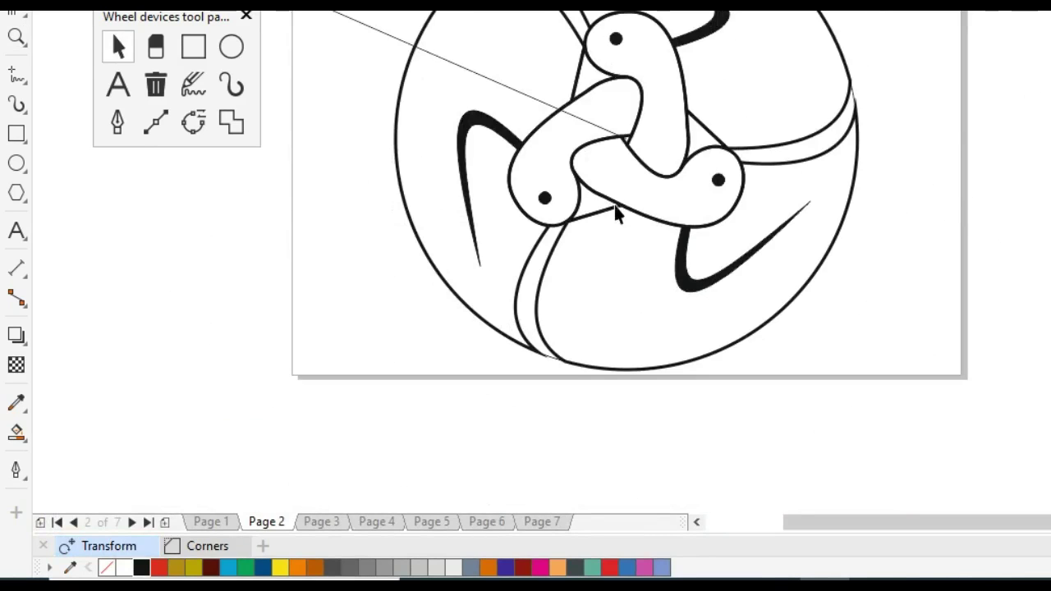
left_click(353, 20)
left_click(157, 86)
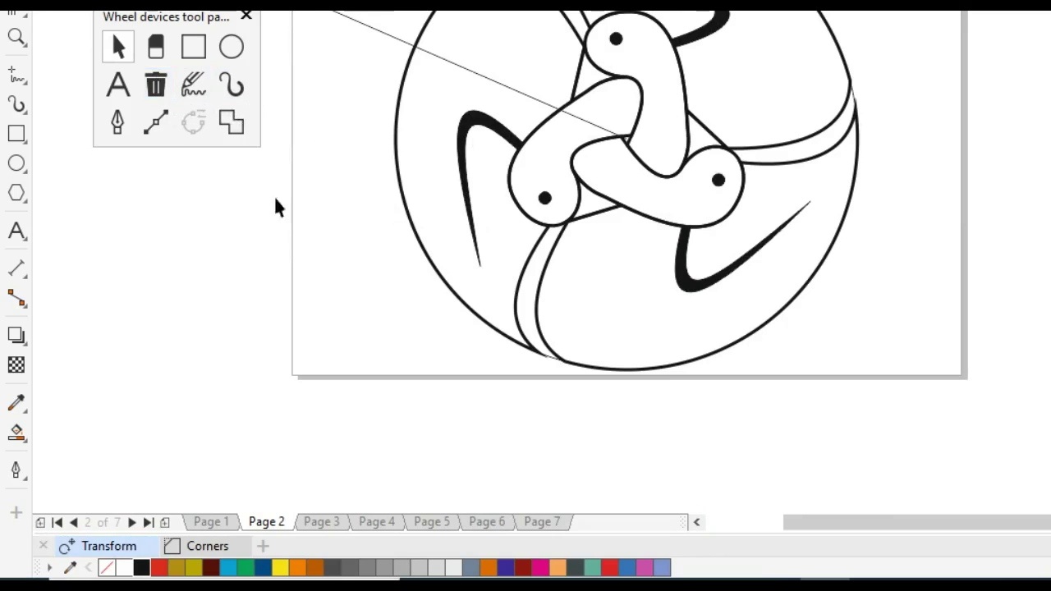
left_click_drag(804, 220, 681, 279)
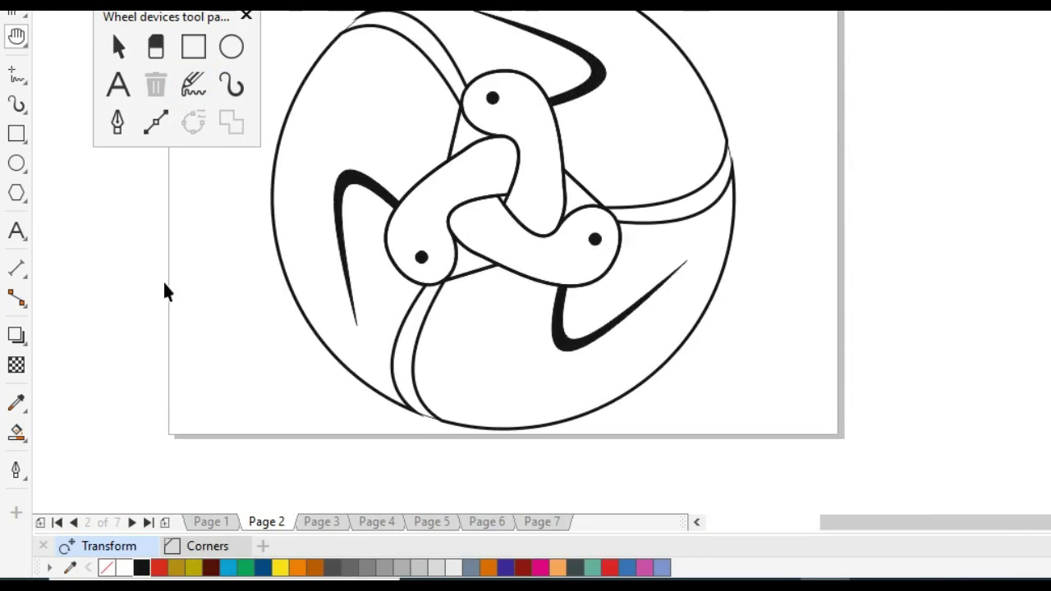
Smart Fill the three small gaps between the bird heads and colour the filled shapes black
left_click(18, 431)
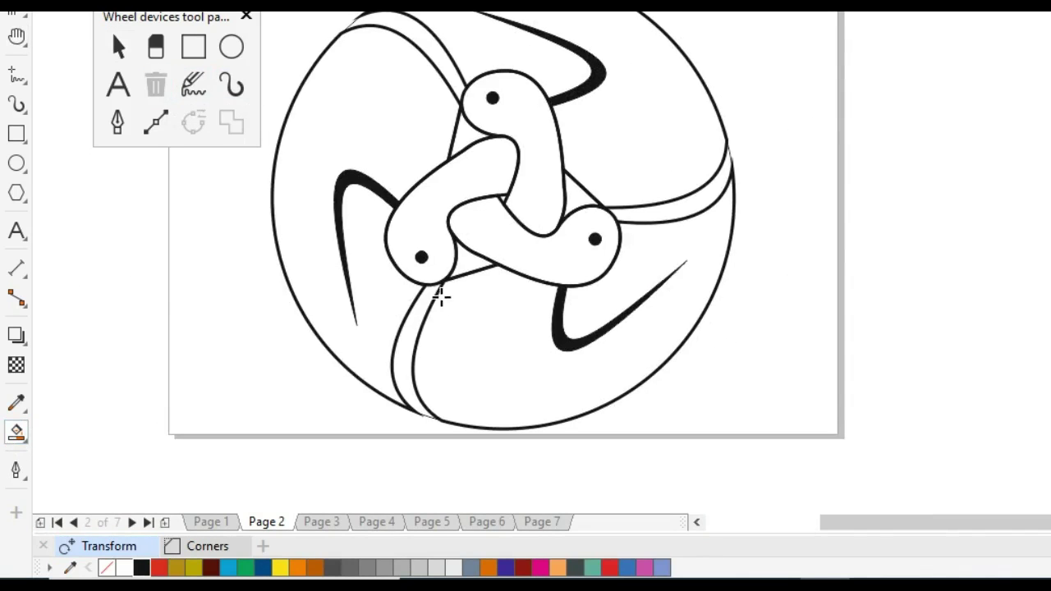
left_click(464, 269)
left_click(467, 142)
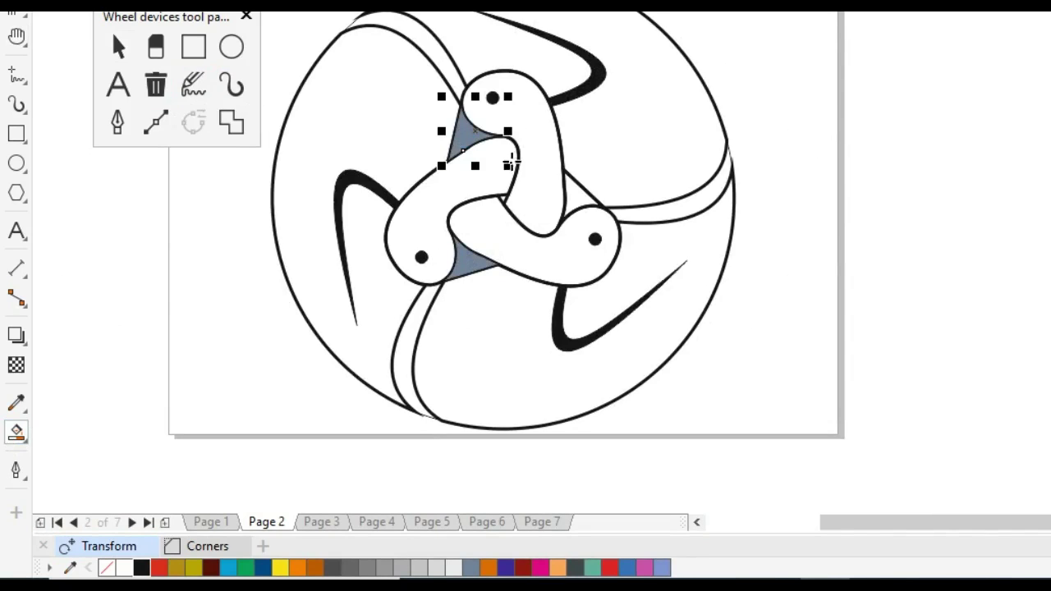
left_click(582, 206)
key("space")
left_click(466, 267, "shift")
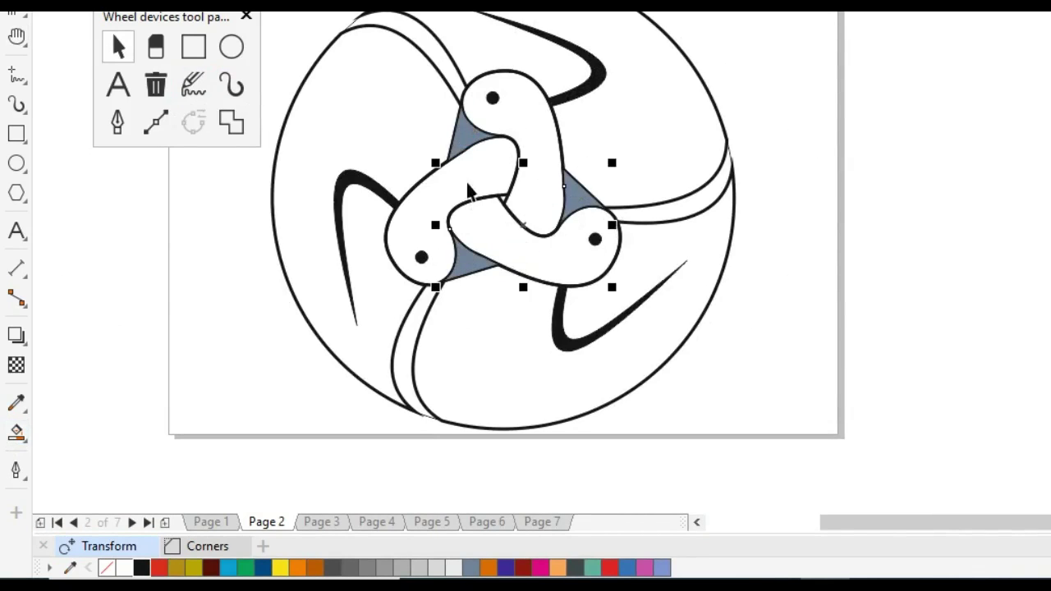
left_click(463, 137, "shift")
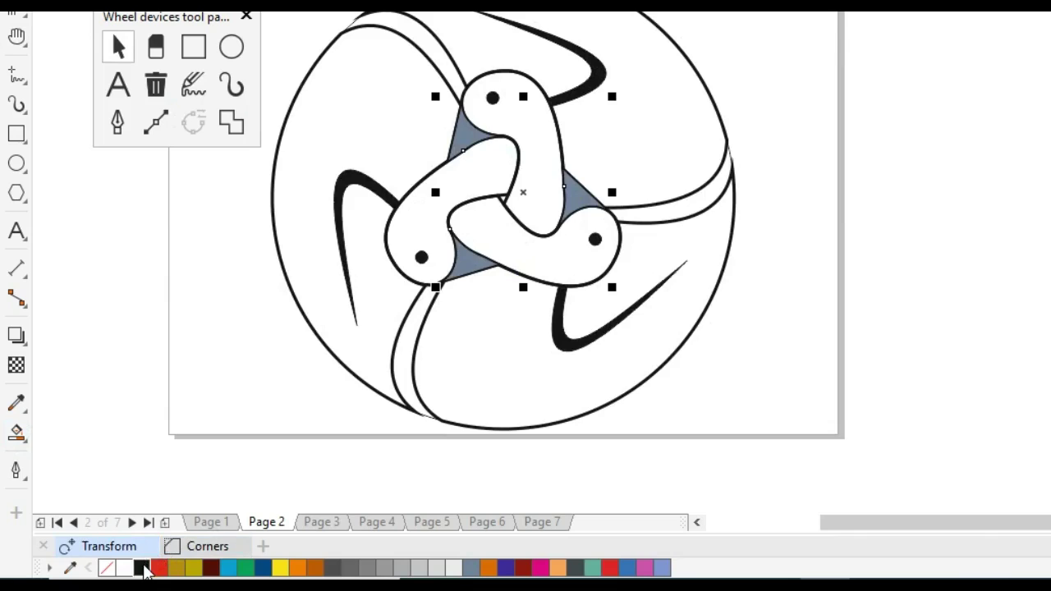
left_click(141, 568)
left_click(190, 393)
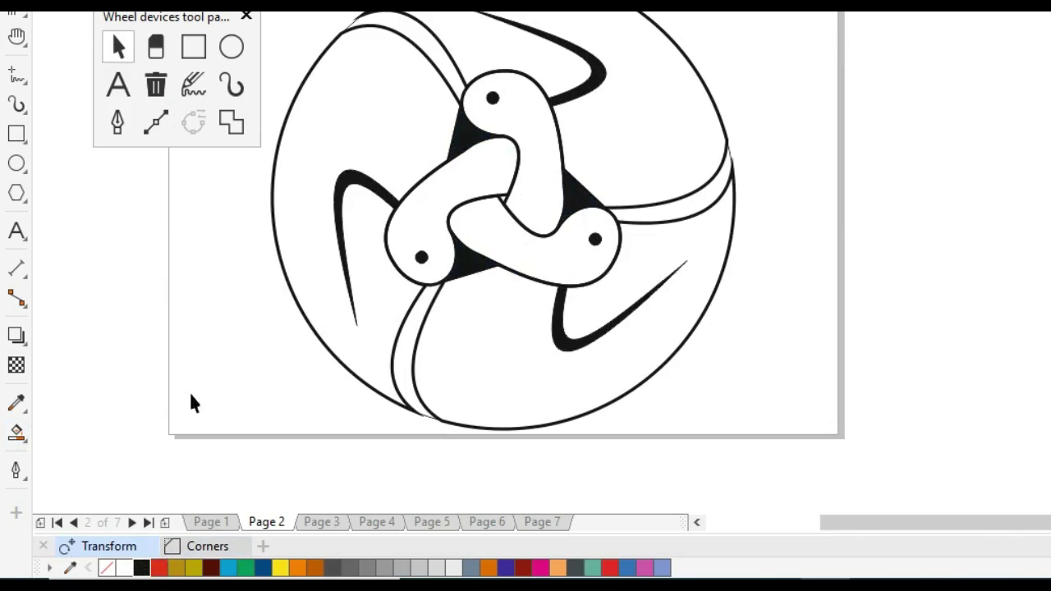
Create two slightly larger concentric circles around the large circle
left_click(425, 418)
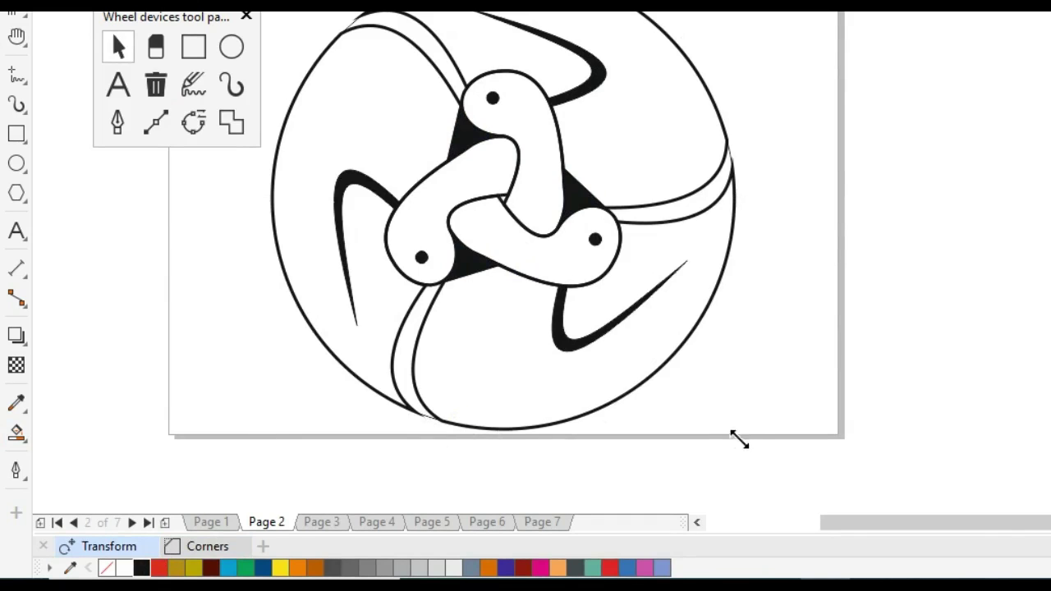
left_click_drag(740, 438, 792, 461)
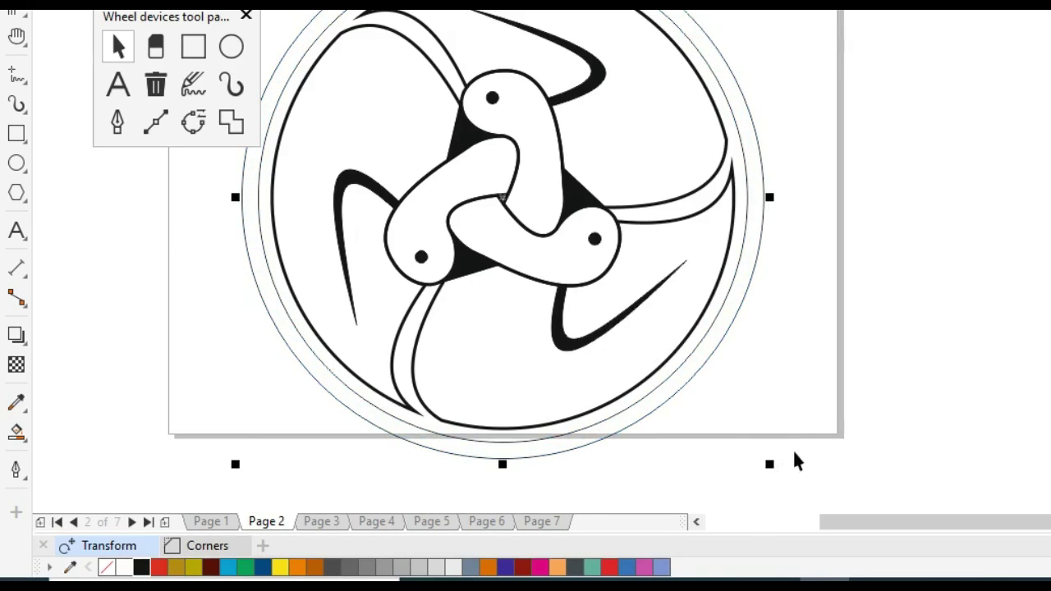
Draw a short straight line outward from the outermost circle's edge and try to move the outline sideways
left_click(15, 75)
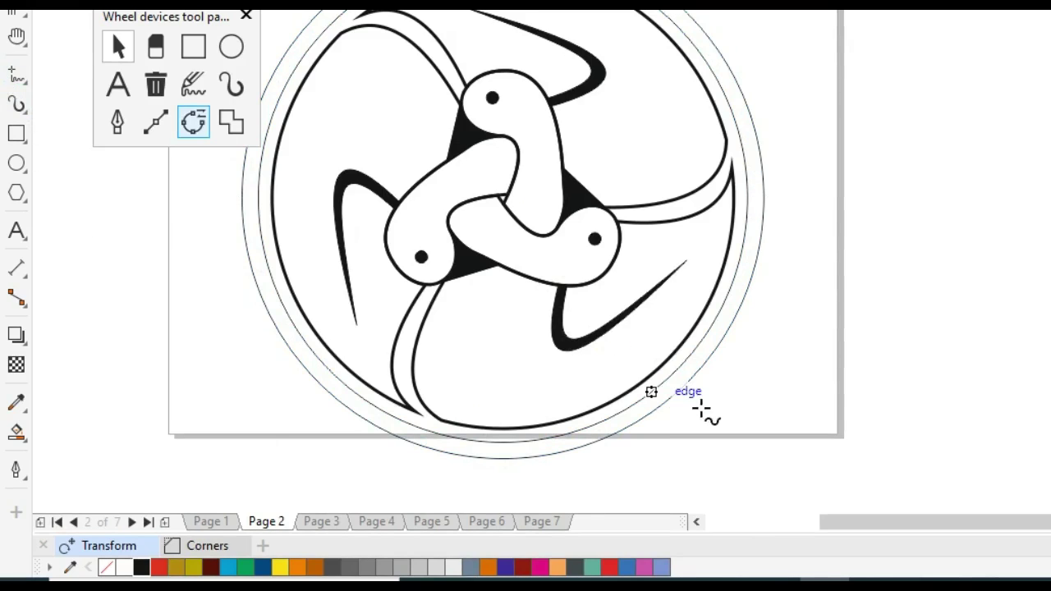
left_click_drag(708, 358, 762, 389)
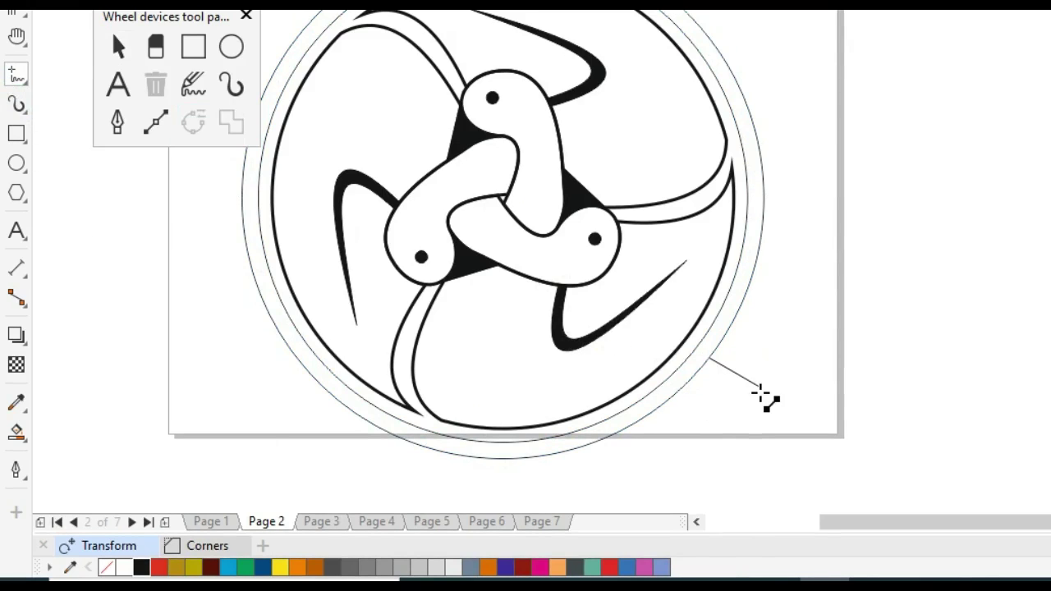
key("space")
left_click(667, 403)
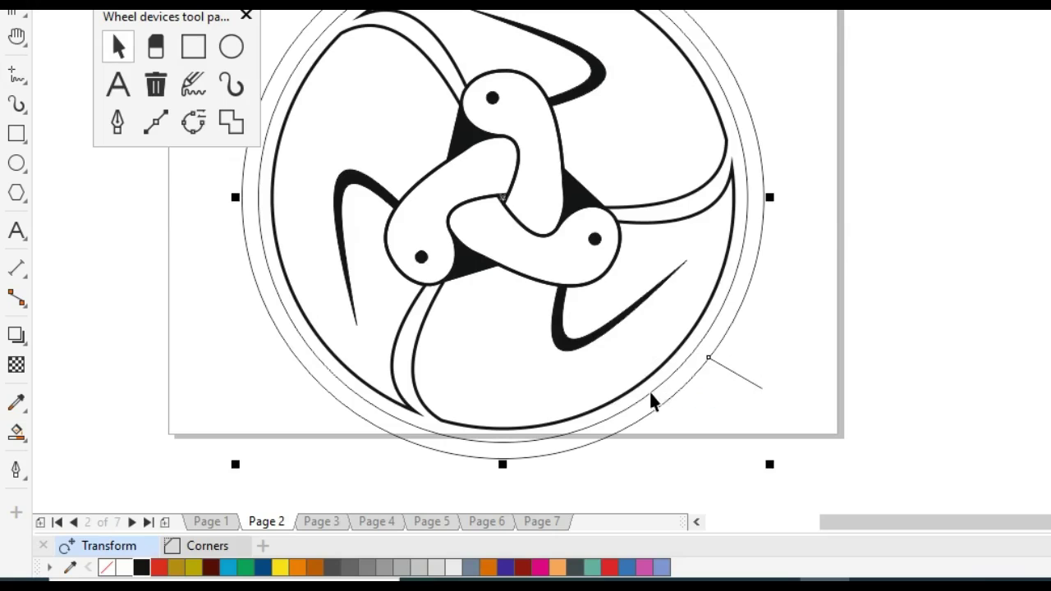
left_click(772, 406)
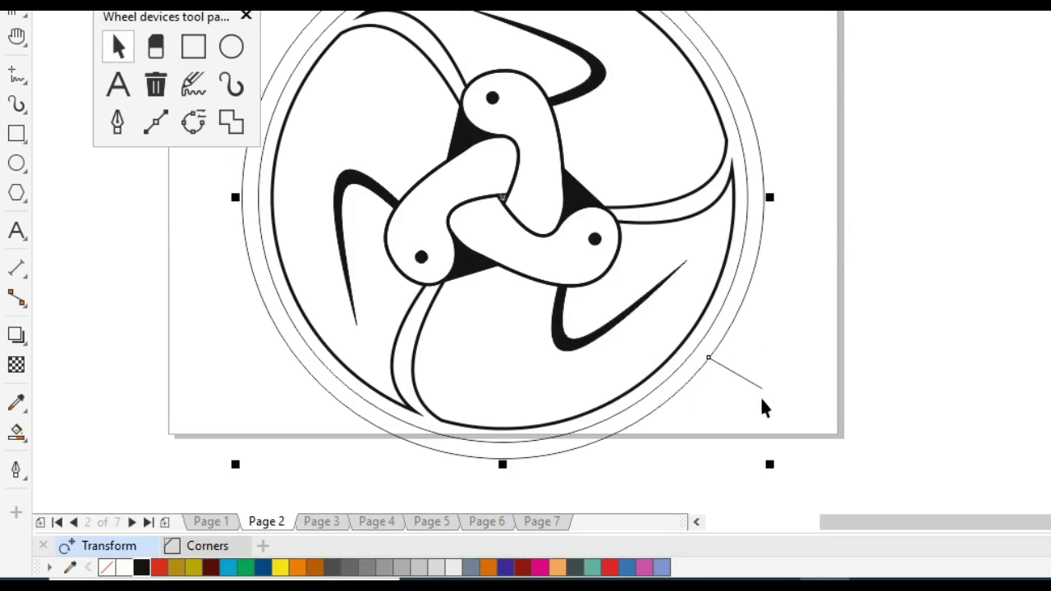
left_click_drag(712, 331, 817, 380)
key("ctrl+z")
Smart Fill the outer ring and the inner ring with its connected curved bands, and colour the inner region black
left_click(15, 432)
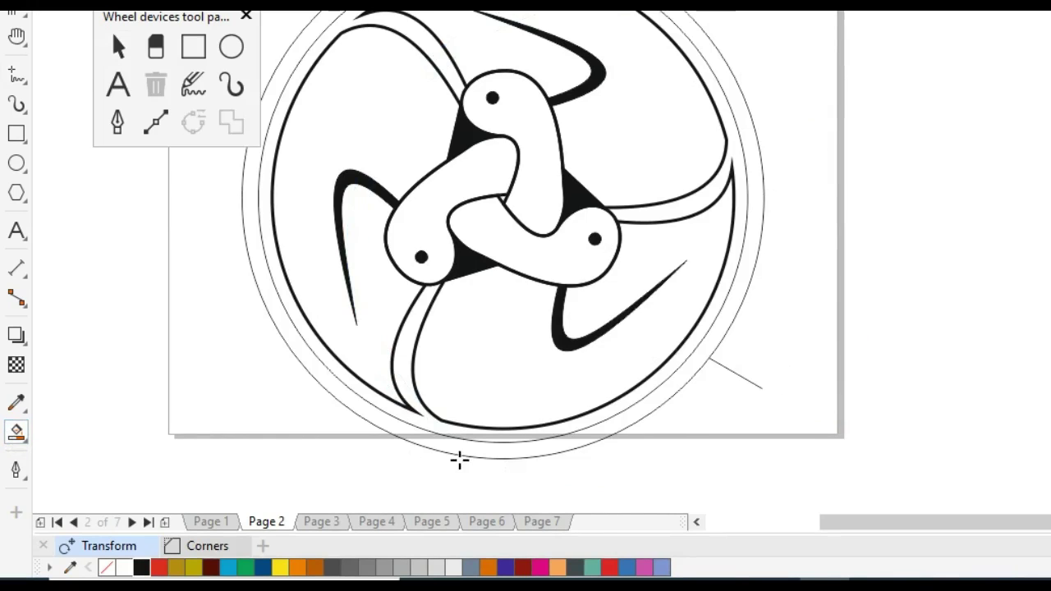
left_click(477, 454)
left_click(437, 424)
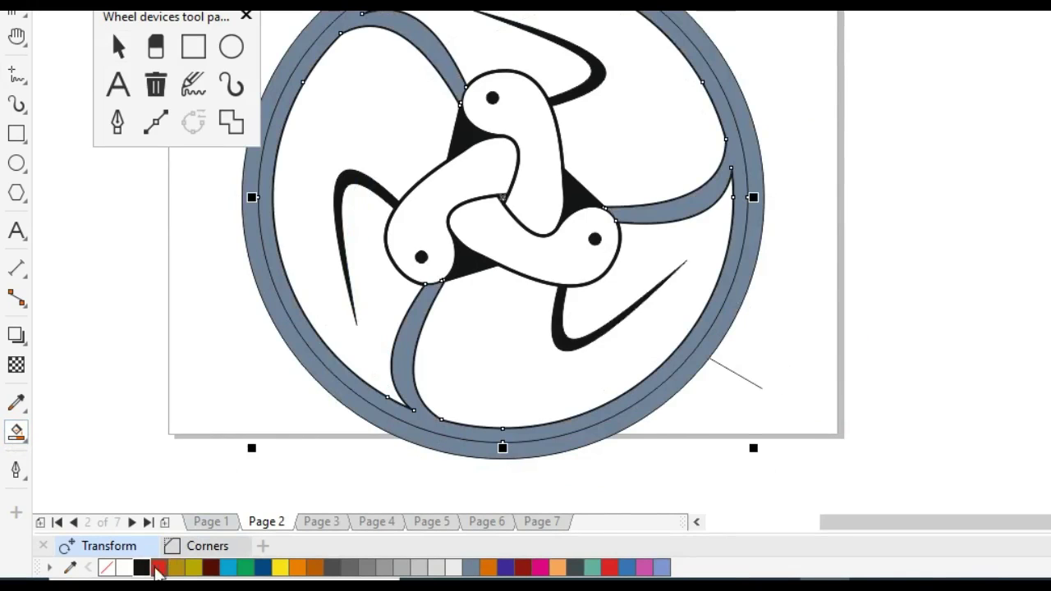
left_click(141, 568)
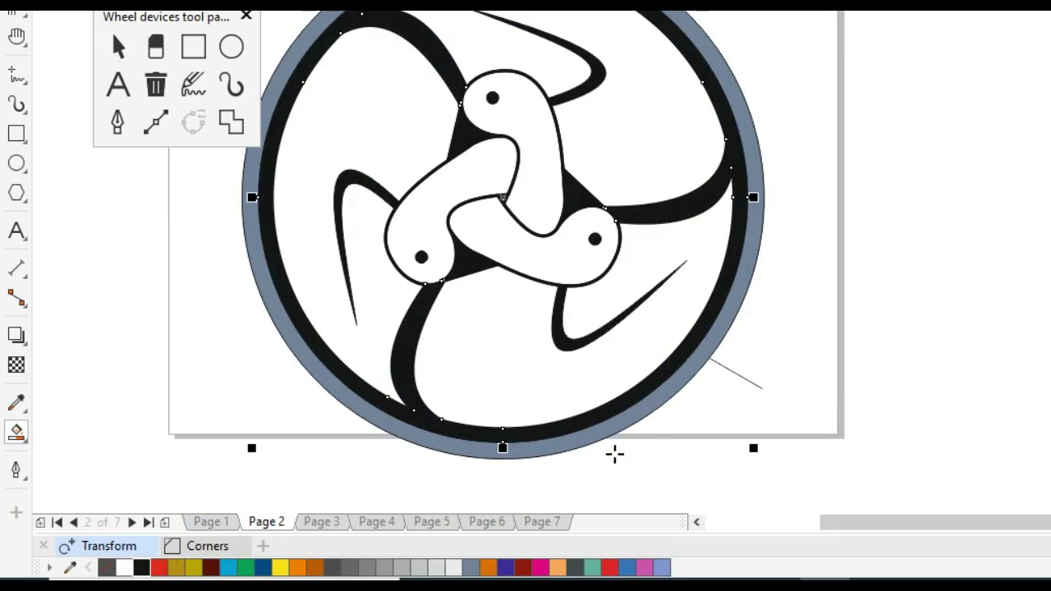
Move the unfilled construction circles with their attached short line aside and delete them
key("space")
left_click_drag(750, 381, 828, 411)
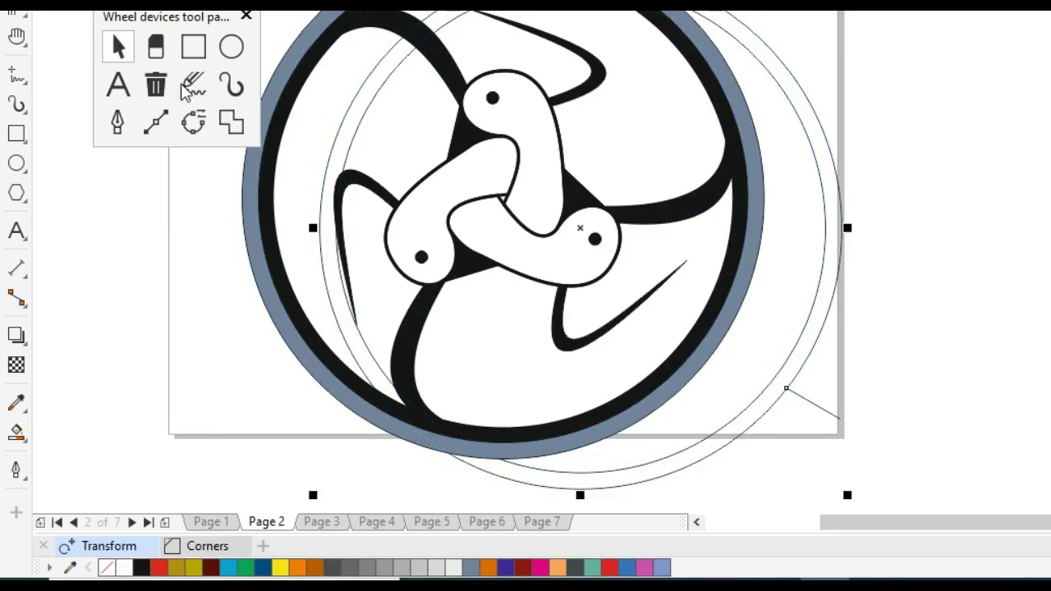
left_click(156, 84)
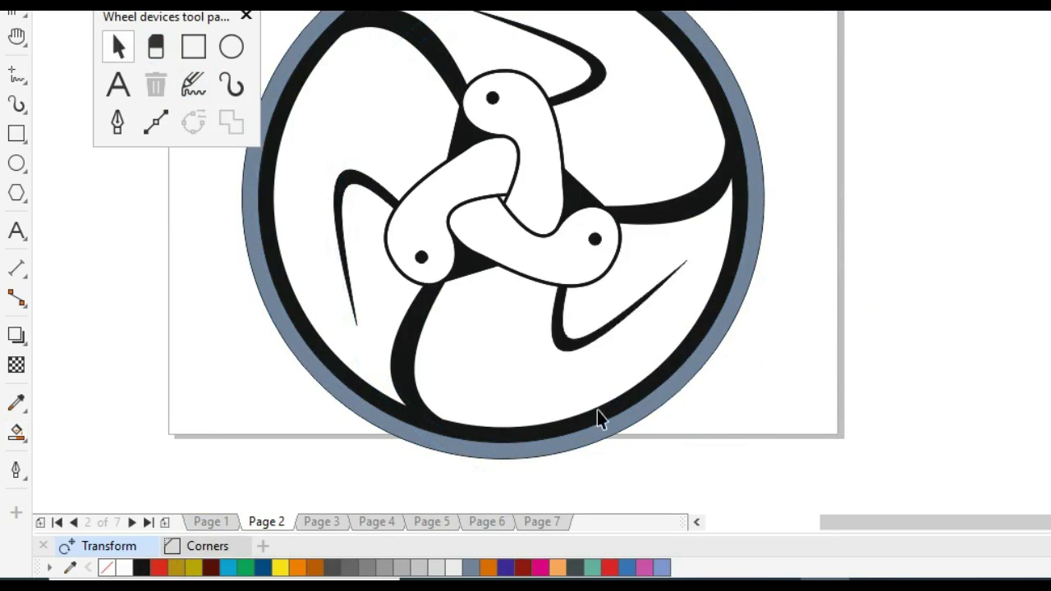
Apply a linear gradient across the outer ring, with black at its lower edge and a light grey colour stop near the middle
left_click(552, 451)
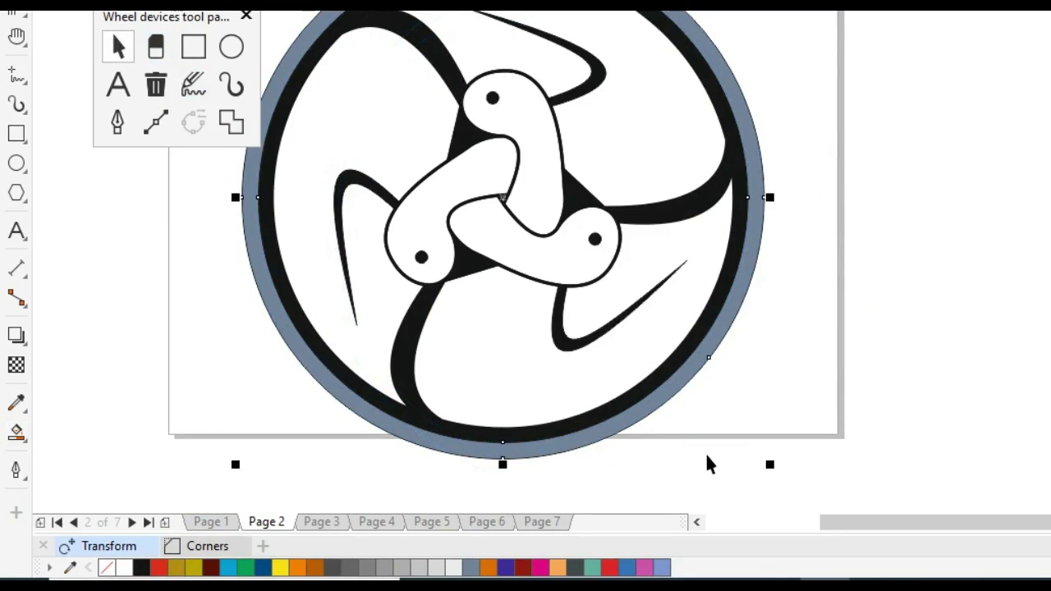
key("space")
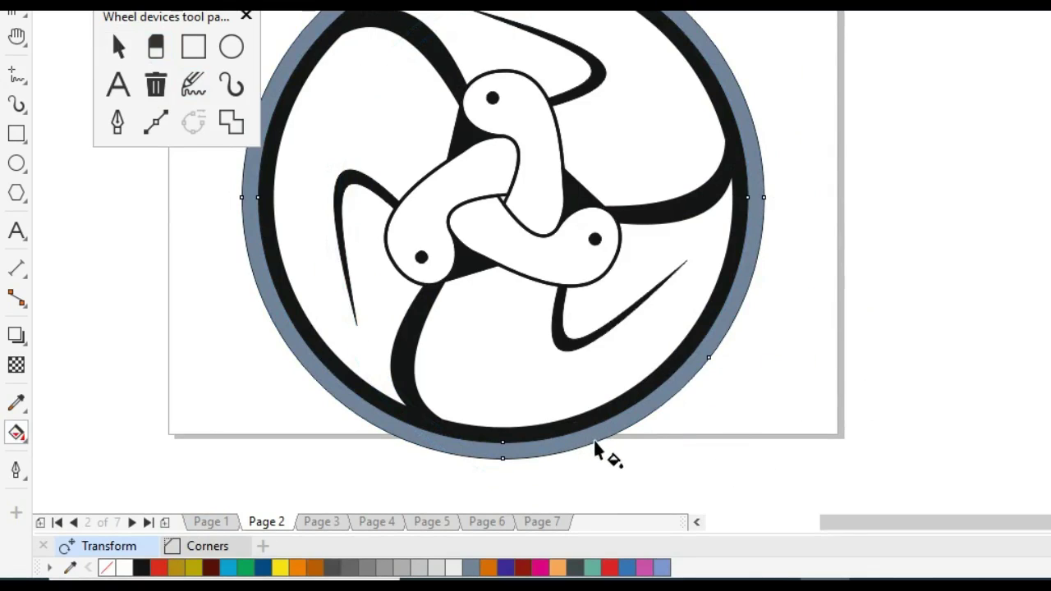
left_click_drag(589, 443, 446, 10)
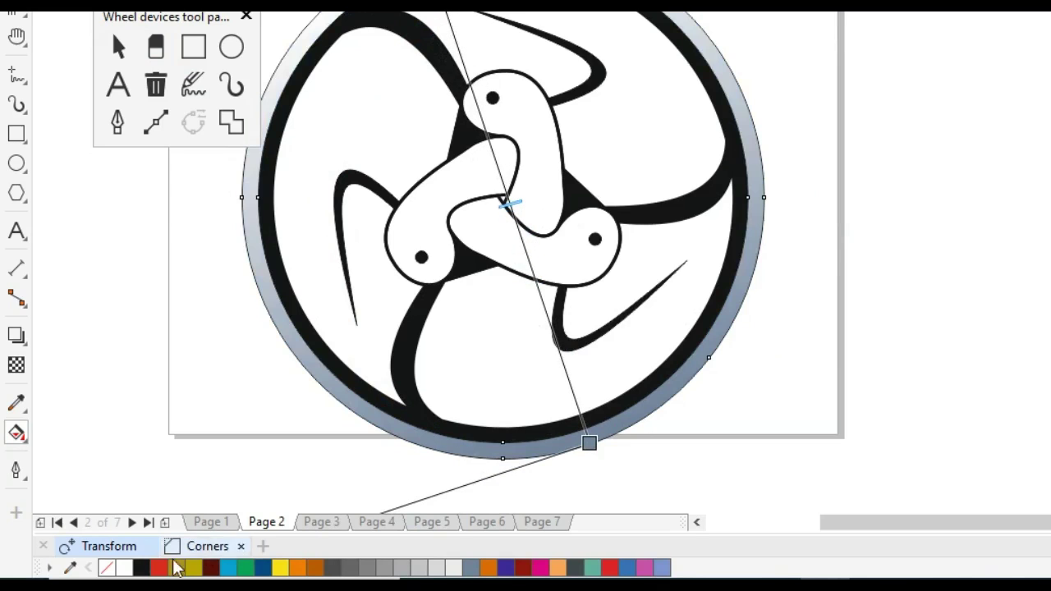
left_click_drag(555, 490, 588, 445)
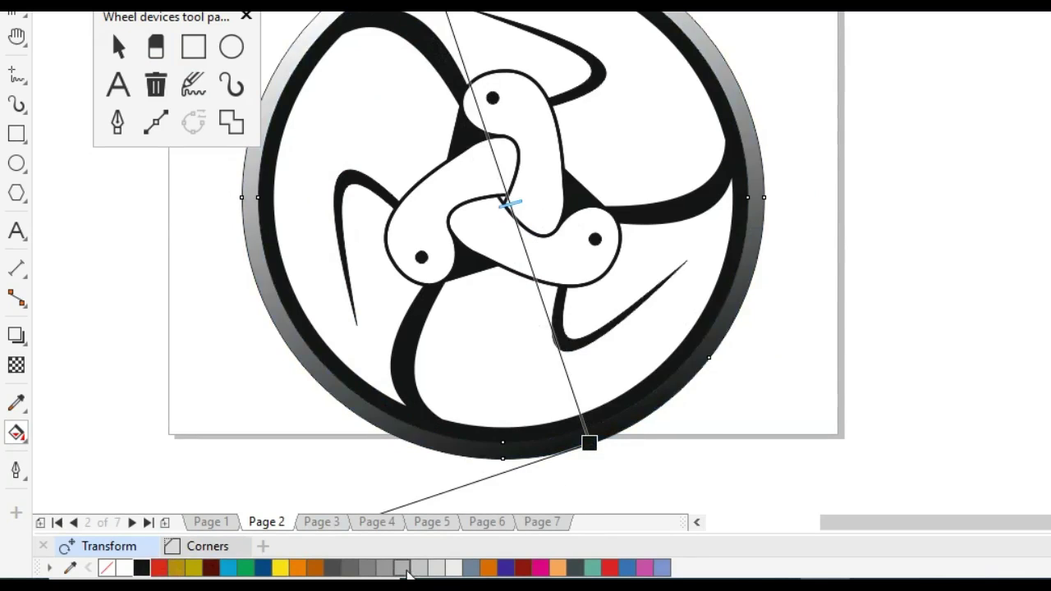
left_click_drag(453, 568, 500, 175)
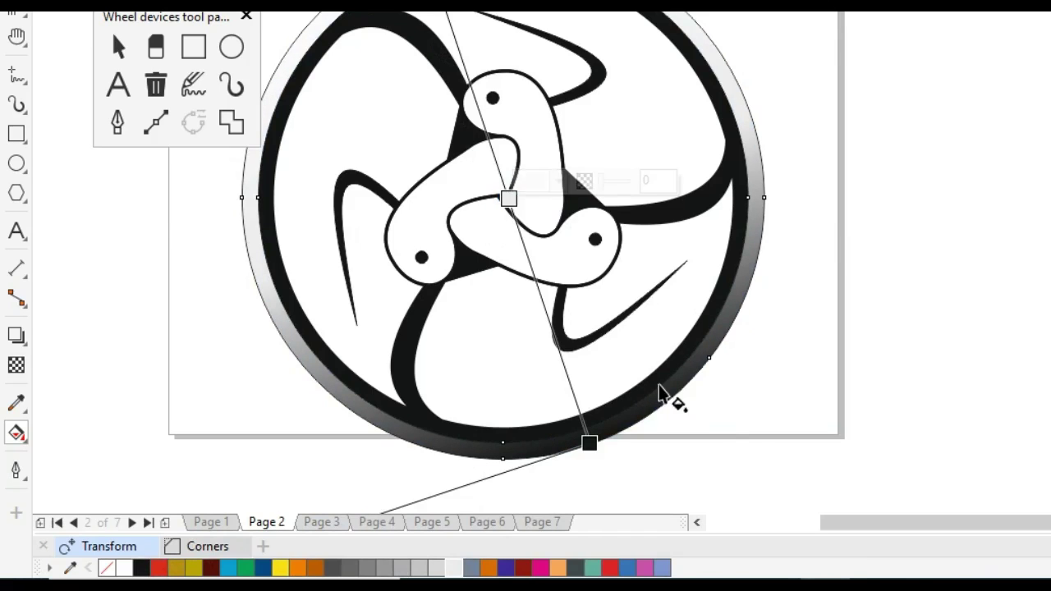
Remove the outline from the gradient-filled outer ring
key("space")
left_click(731, 441)
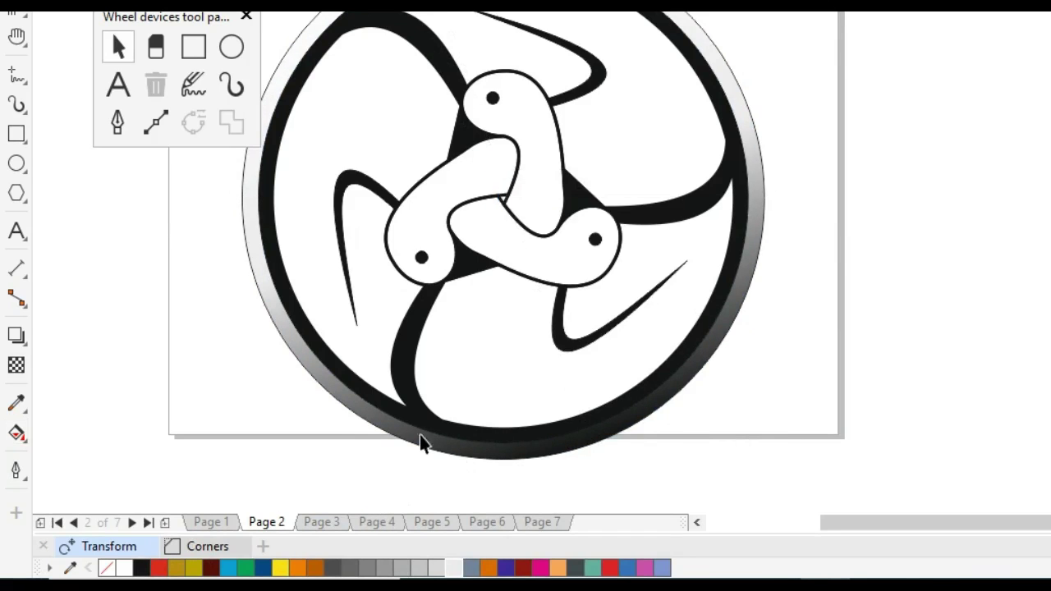
left_click(369, 423)
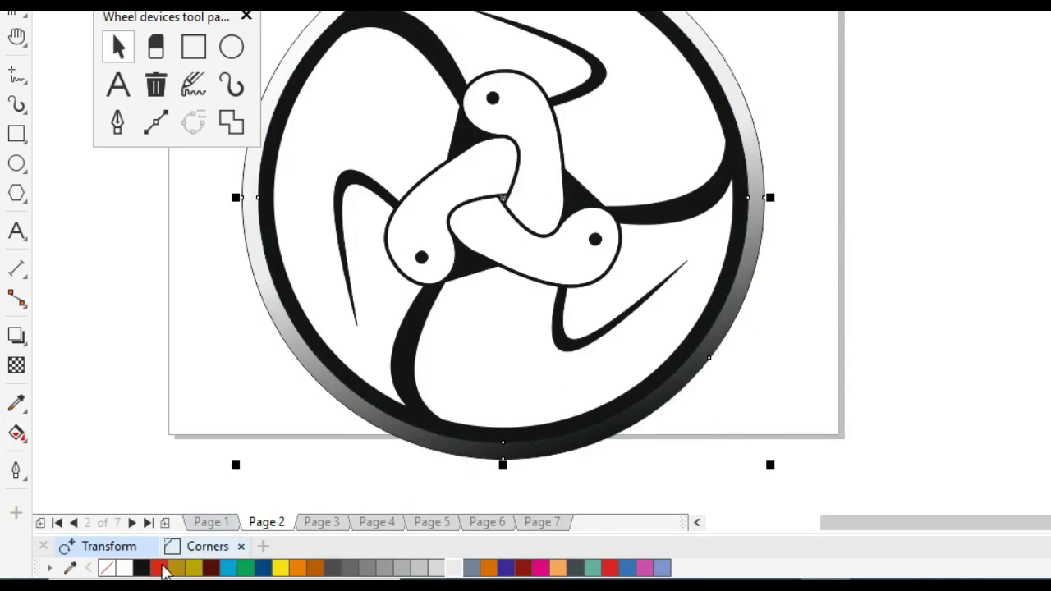
right_click(105, 567)
Scale the whole circular design down around its centre so that it fits inside the page
key("F3")
left_click(759, 409)
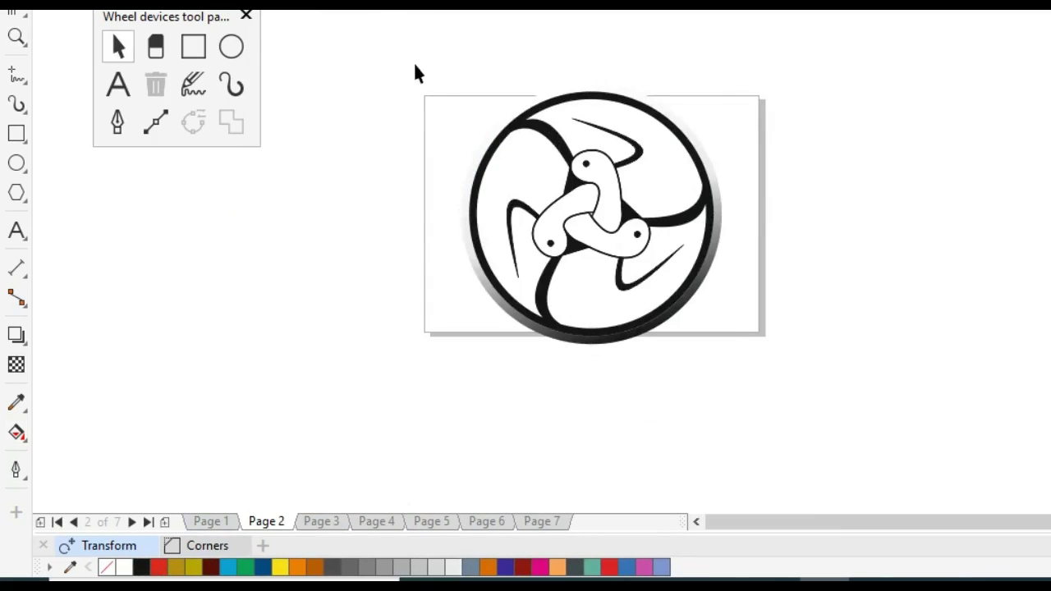
left_click_drag(820, 412, 798, 426)
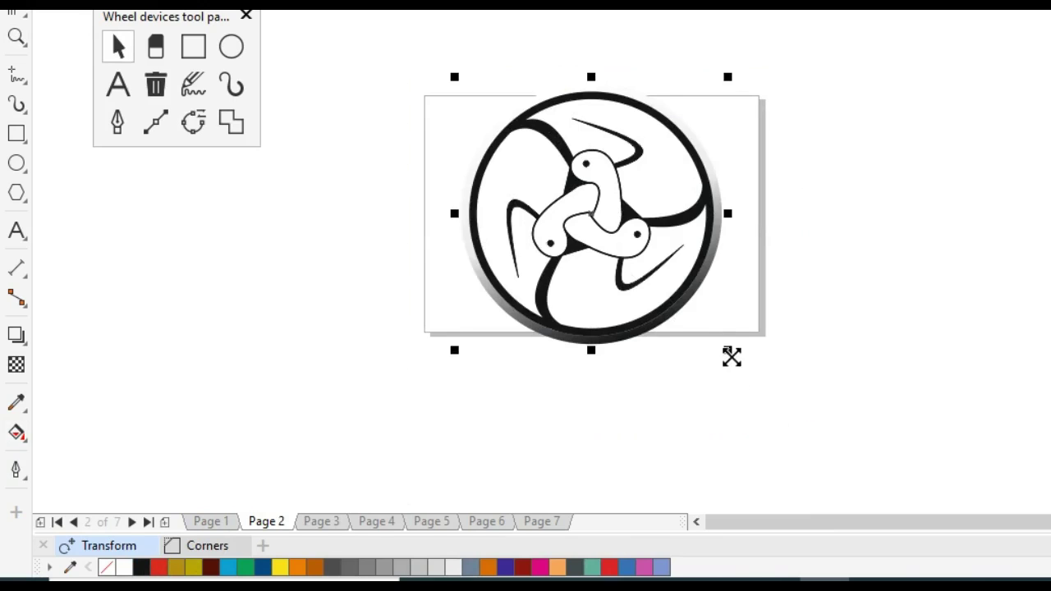
left_click_drag(727, 350, 721, 333)
left_click(320, 312)
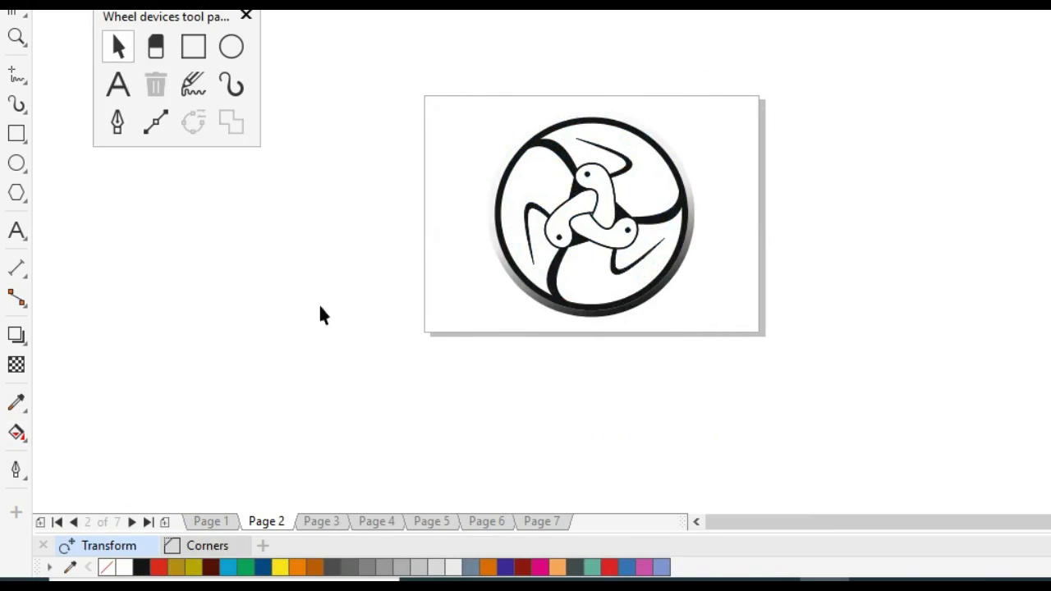
Draw a square about as wide as the black circle and round all four of its corners
left_click(193, 47)
left_click_drag(301, 18, 495, 213)
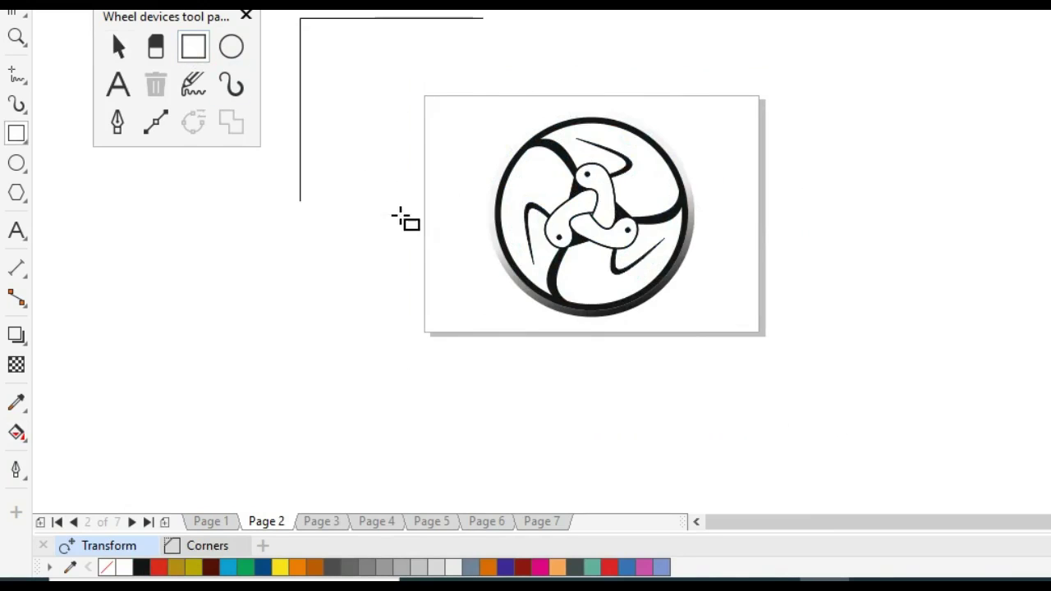
left_click_drag(403, 212, 399, 207)
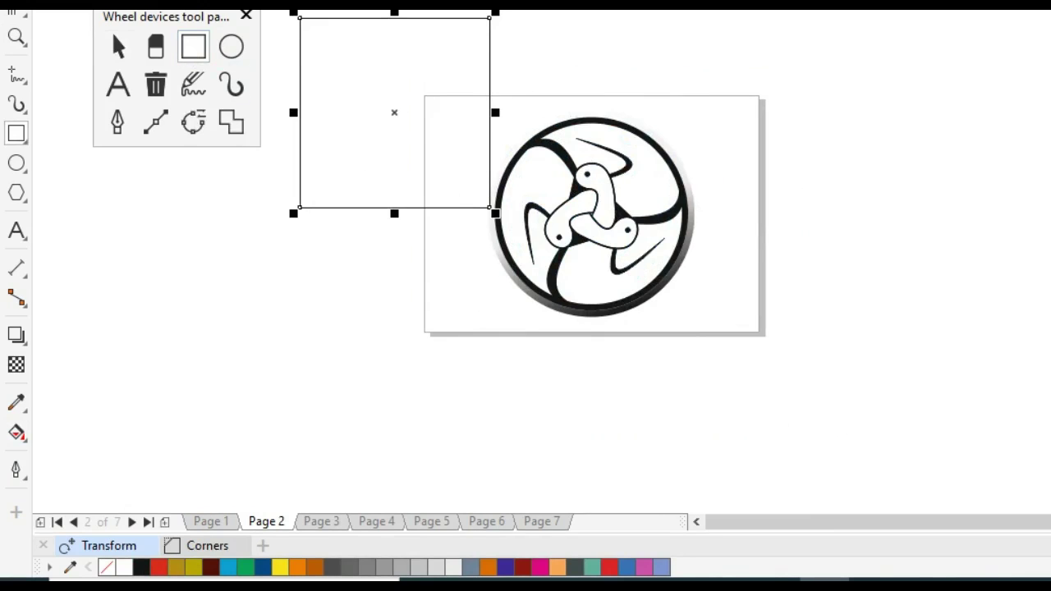
key("F10")
left_click_drag(489, 19, 491, 45)
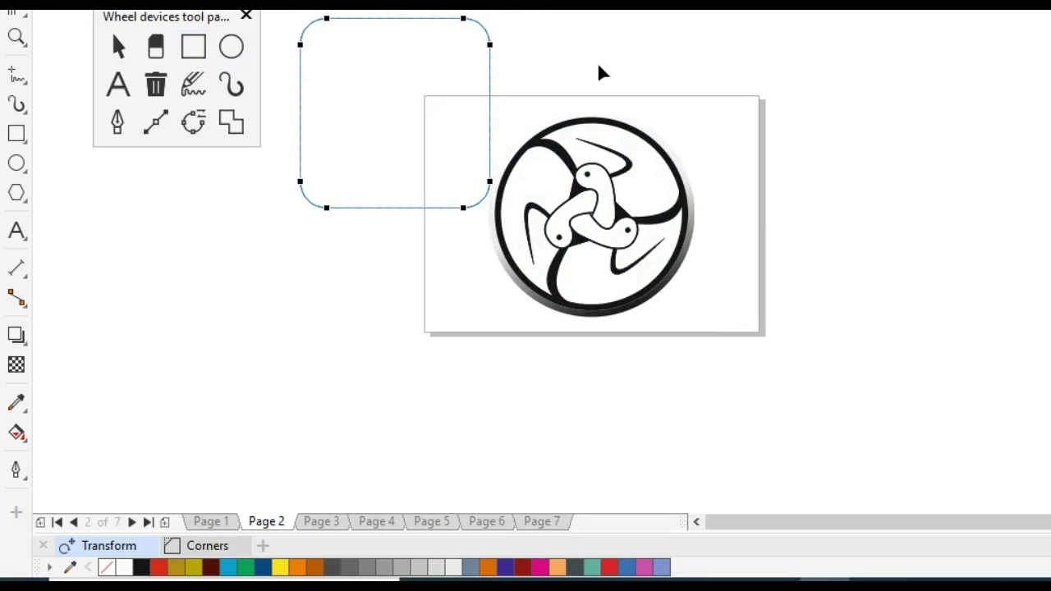
Centre the rounded square on the page and enlarge it from its centre to surround the circular design
key("p")
key("space")
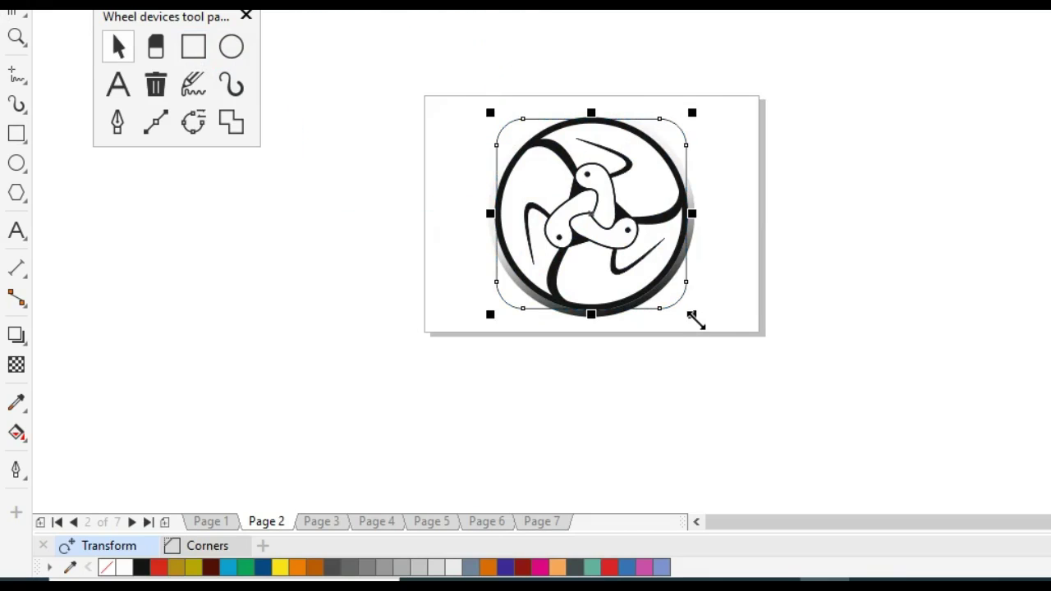
left_click_drag(694, 316, 735, 349)
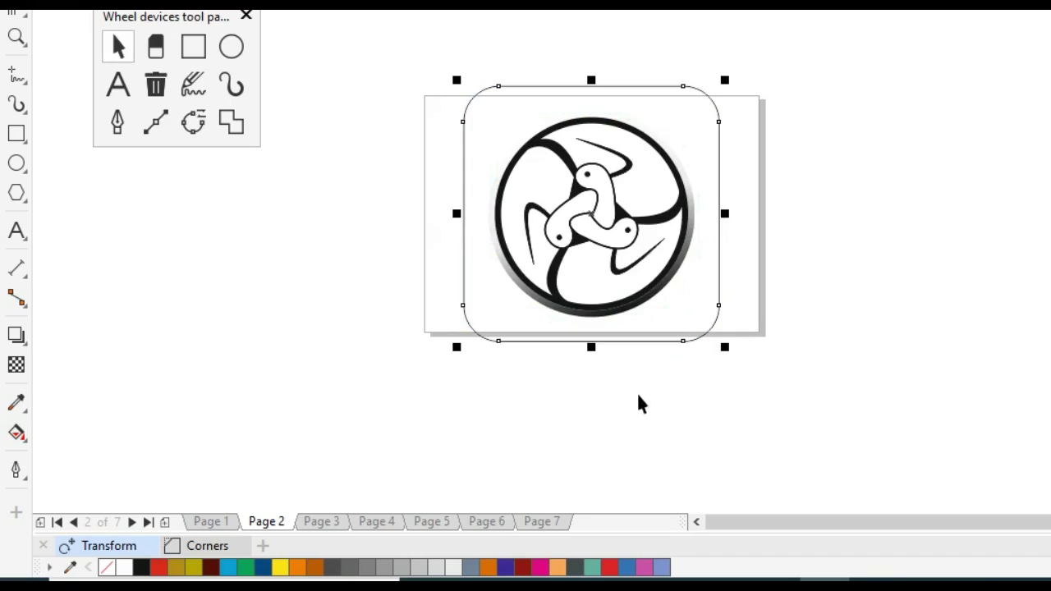
left_click(417, 460)
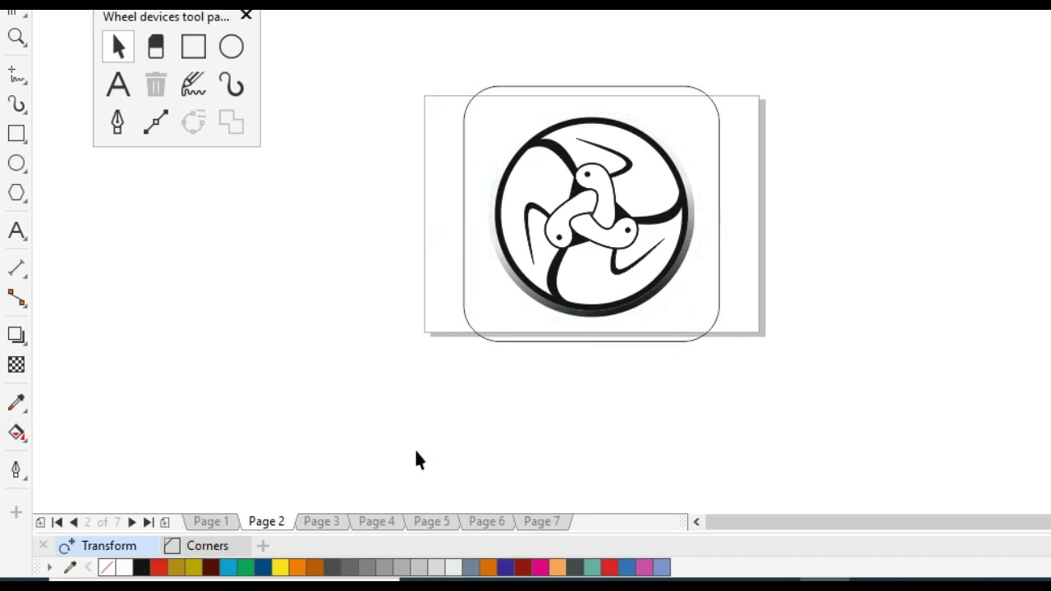
Copy the text "Regional Institute of Education" from Page 3 and return to Page 2
left_click(321, 523)
left_click_drag(419, 158, 645, 282)
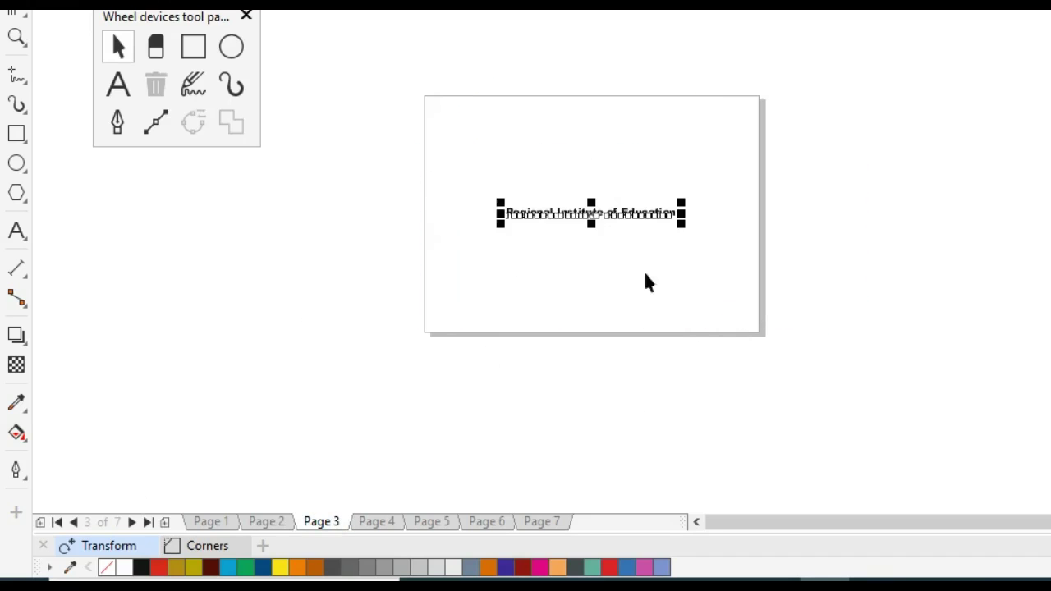
right_click(563, 218)
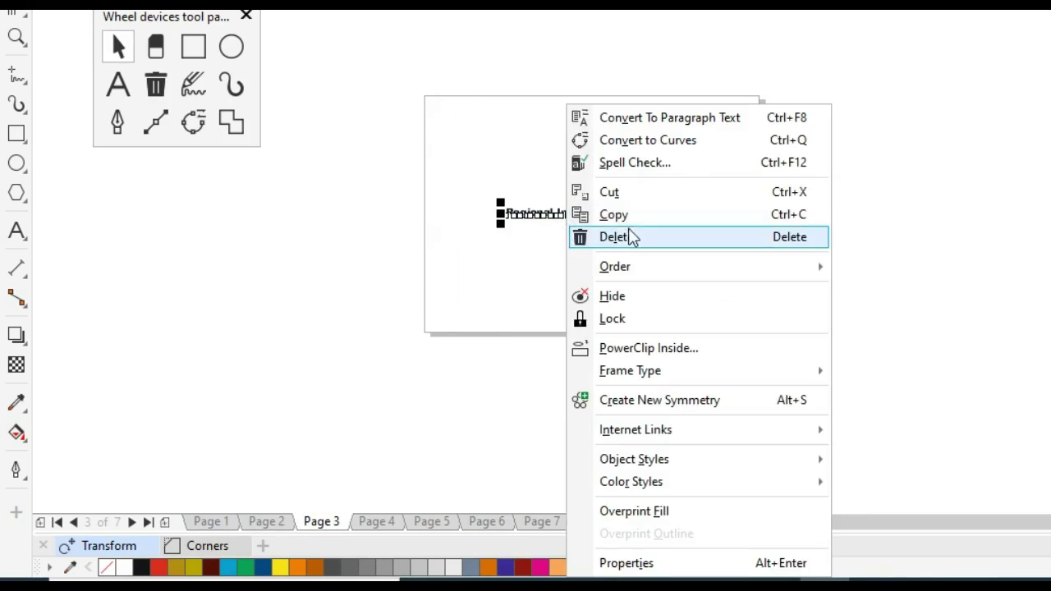
left_click(627, 217)
left_click(264, 522)
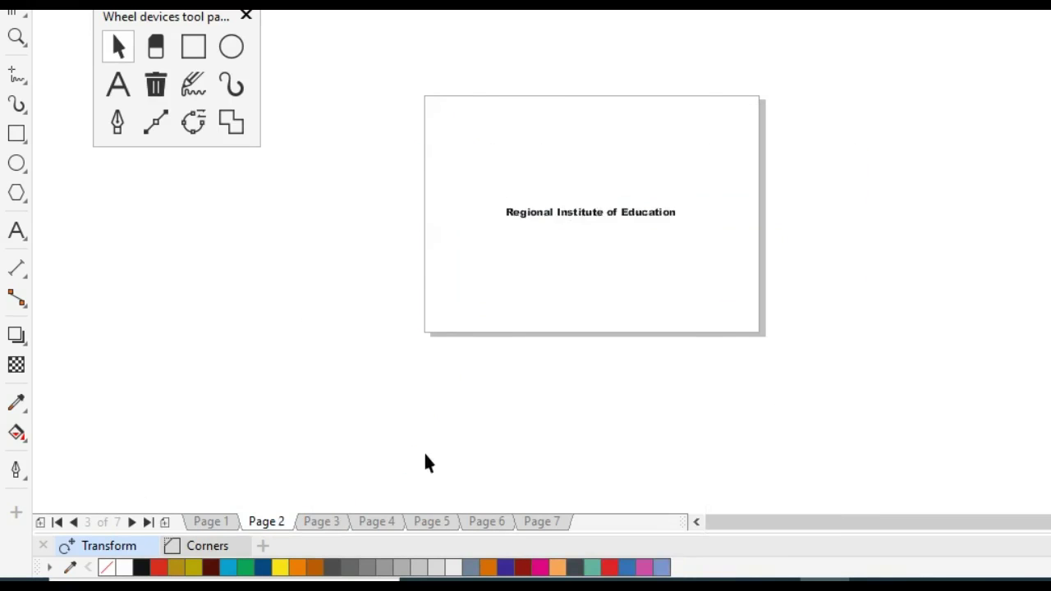
Paste the copied text, move it straight down between the circle and the frame's lower edge, and enlarge it slightly from its centre
right_click(341, 290)
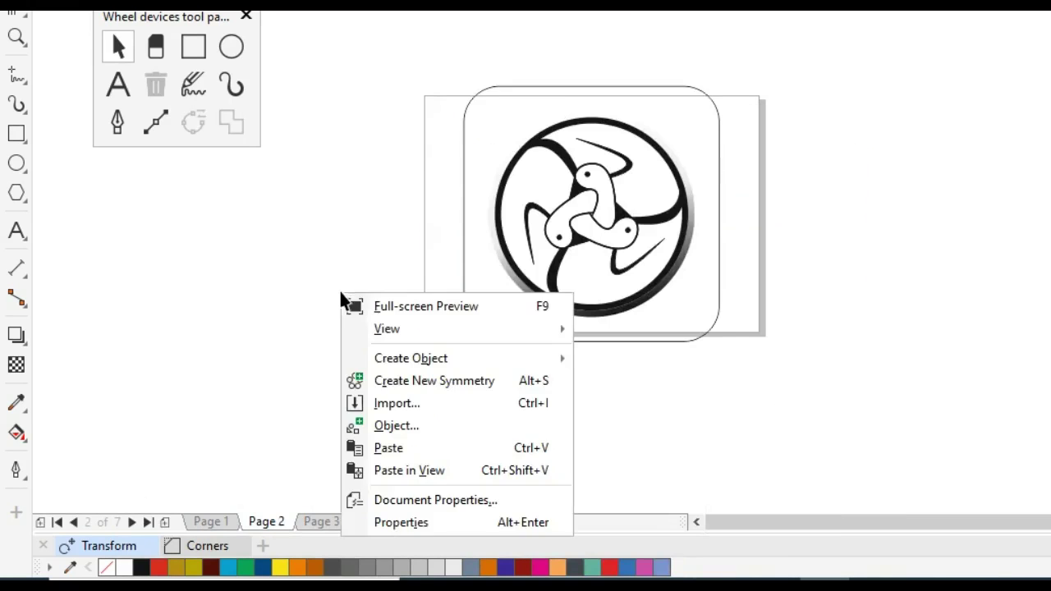
left_click(398, 450)
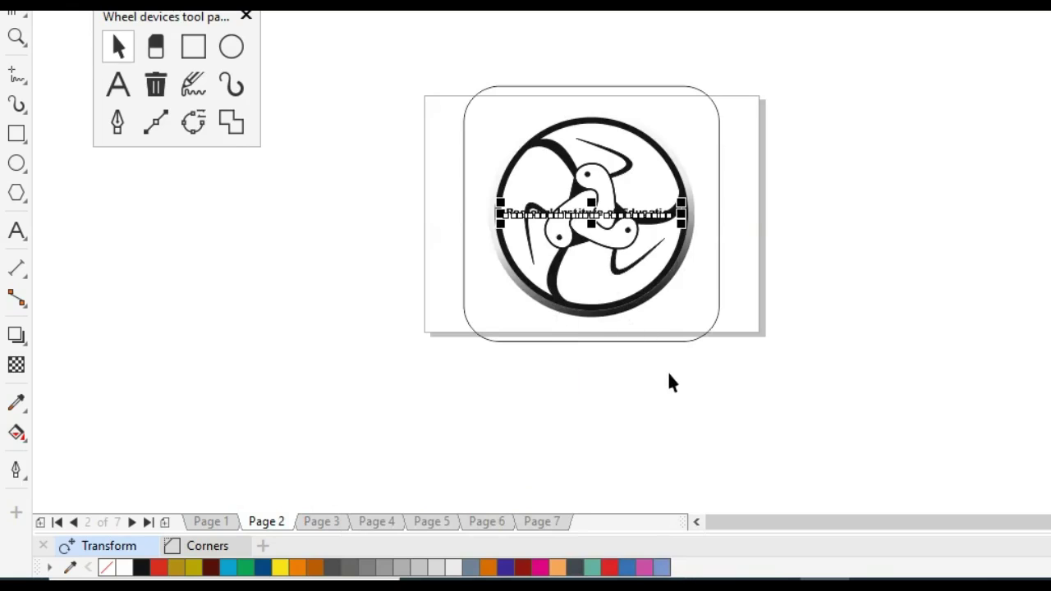
key("z")
left_click_drag(389, 104, 825, 388)
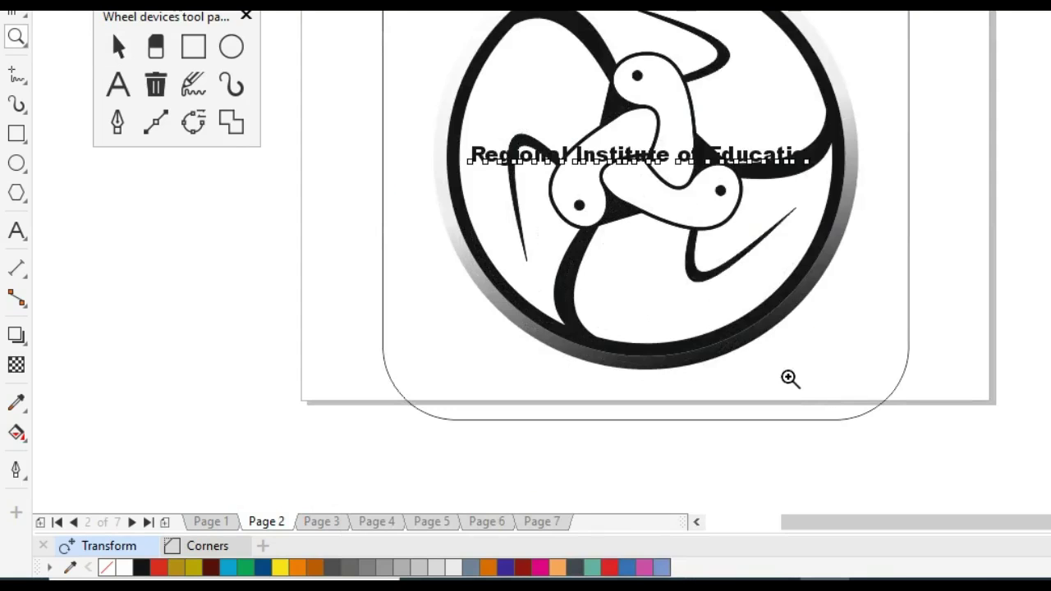
key("h")
left_click_drag(754, 385, 620, 286)
key("space")
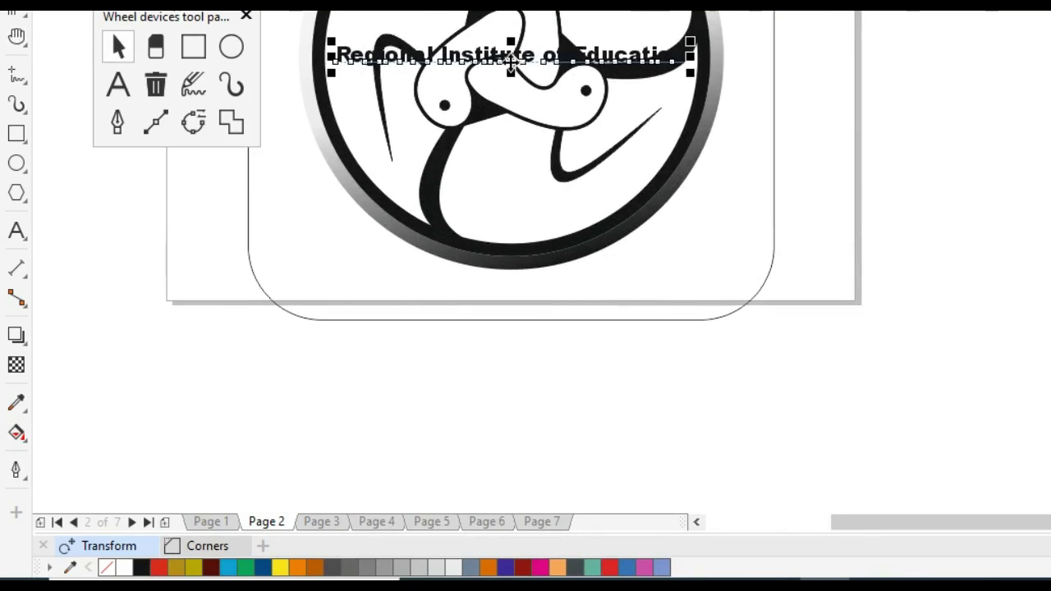
left_click_drag(511, 61, 511, 306)
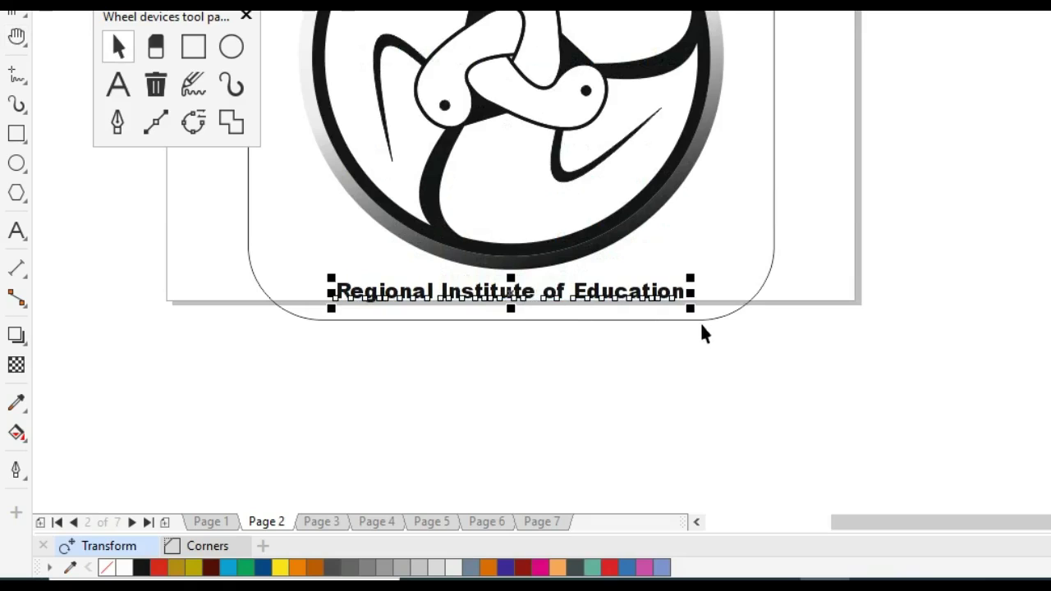
left_click_drag(694, 309, 712, 318)
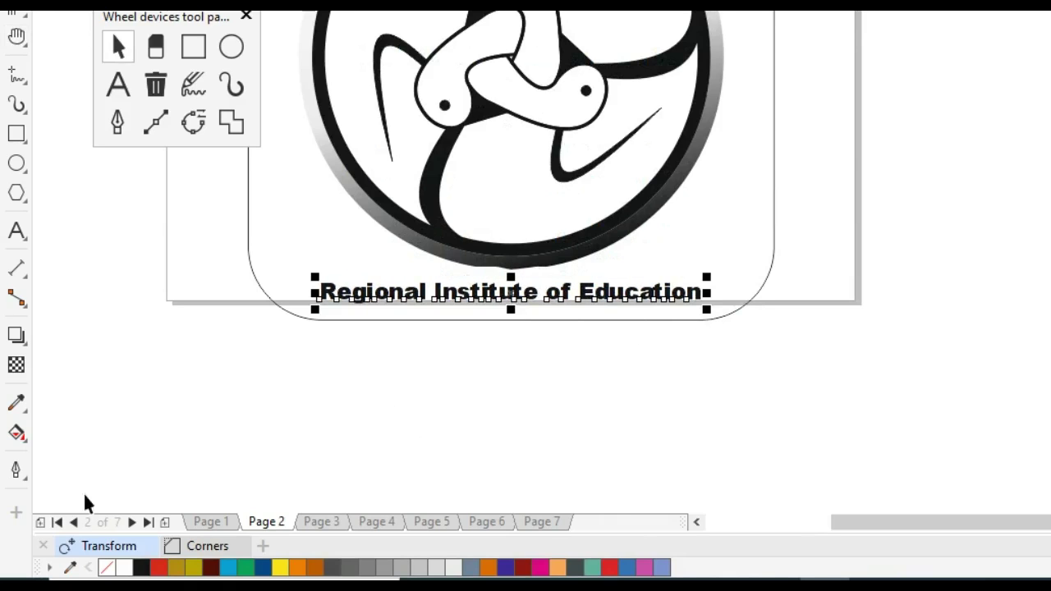
Smart-fill the area between the rounded square, the circular design and the text with blue-grey
left_click(16, 433)
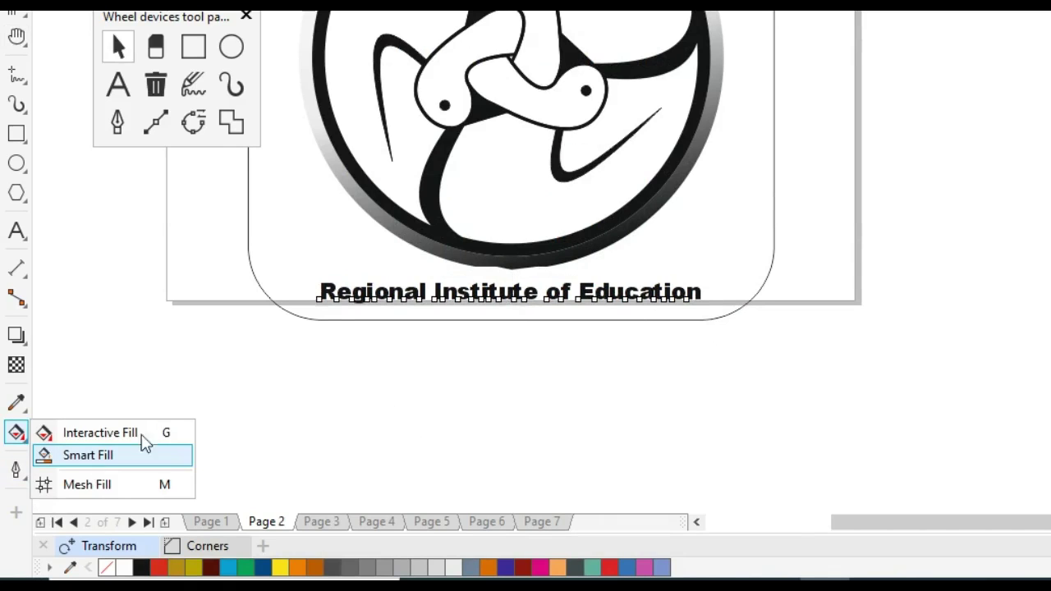
left_click(123, 455)
left_click(321, 242)
Smart-fill the enclosed openings in the letters of "Regional" with the same blue-grey
key("z")
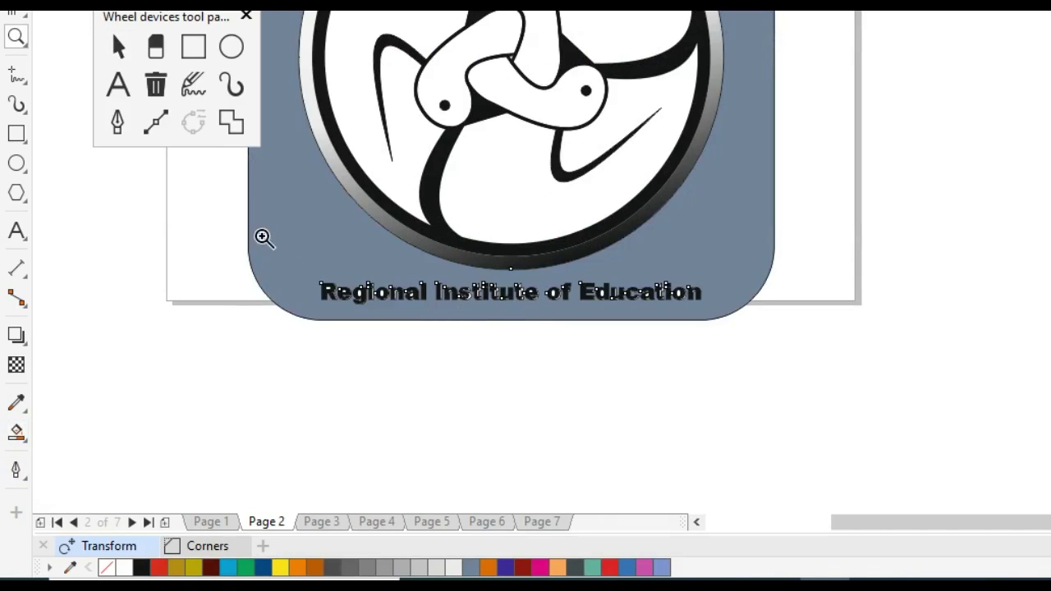
left_click_drag(263, 235, 711, 370)
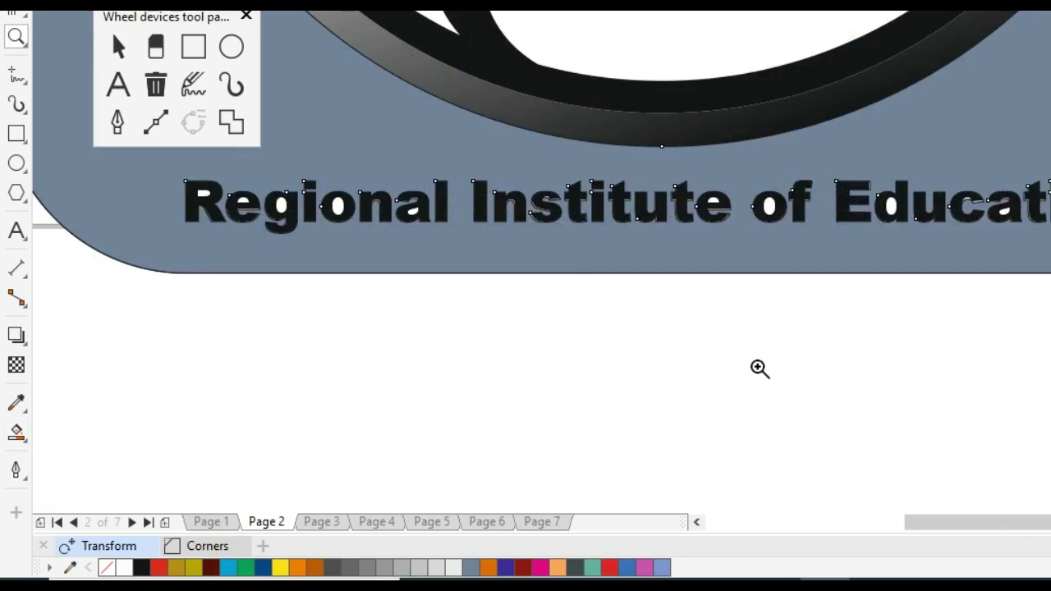
key("h")
left_click_drag(765, 314, 627, 446)
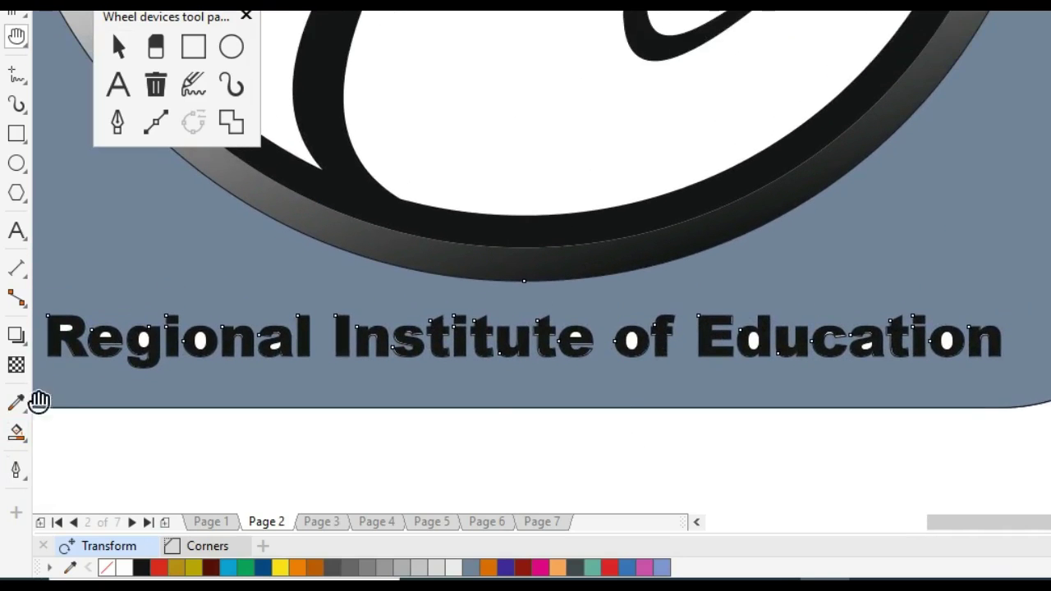
left_click(16, 432)
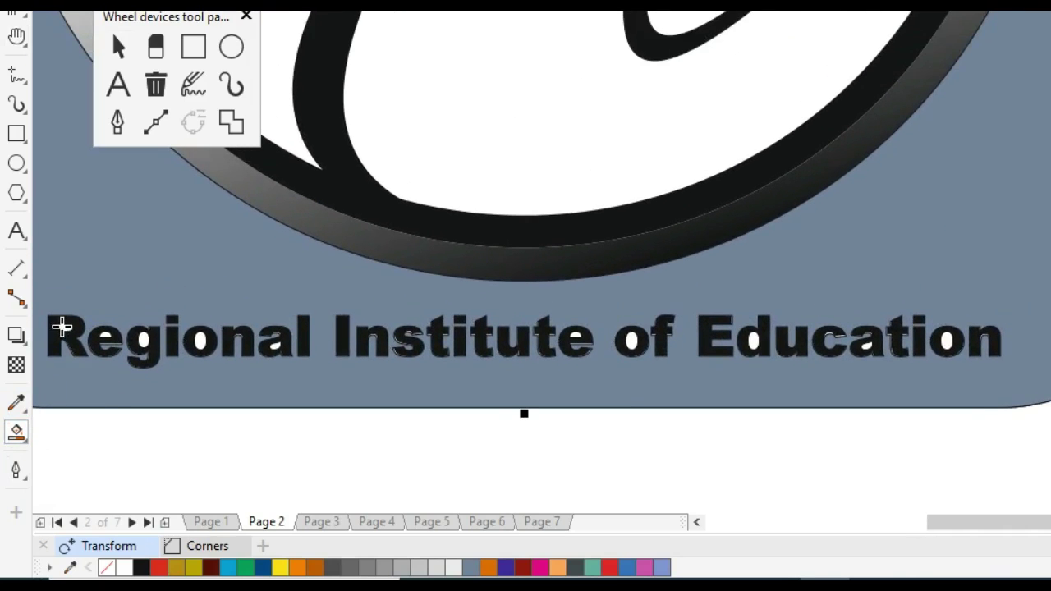
left_click_drag(63, 327, 276, 345)
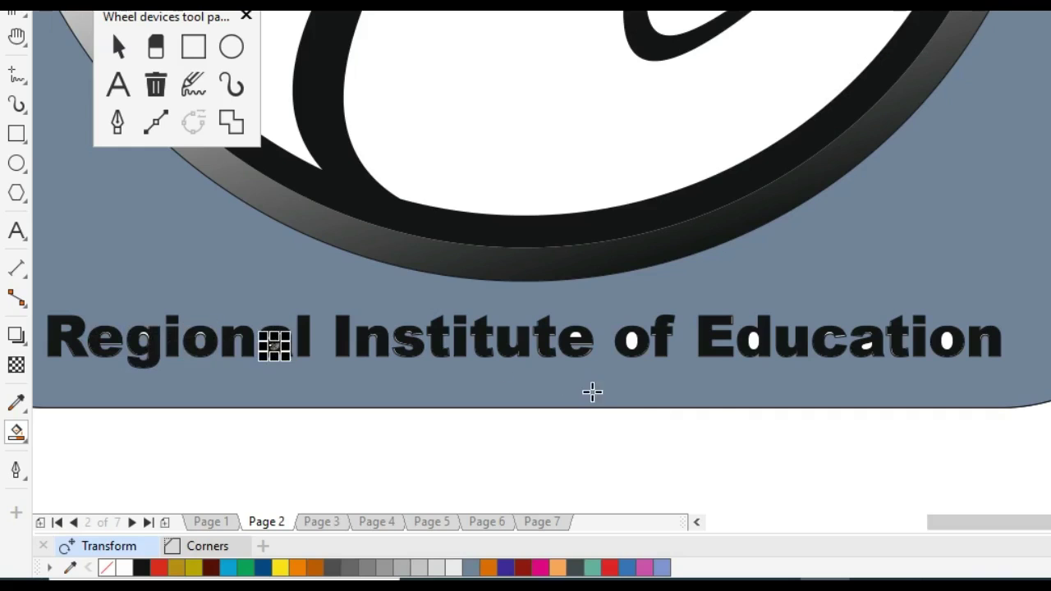
Smart-fill the remaining enclosed letter openings in "Institute of Education" with blue-grey
key("h")
left_click_drag(845, 399, 399, 394)
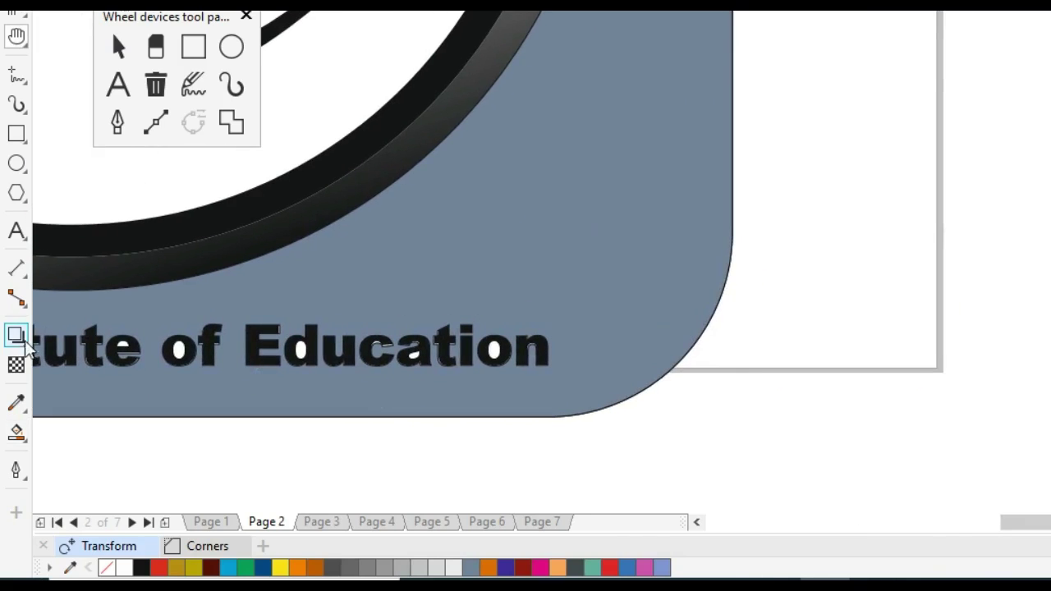
left_click(18, 432)
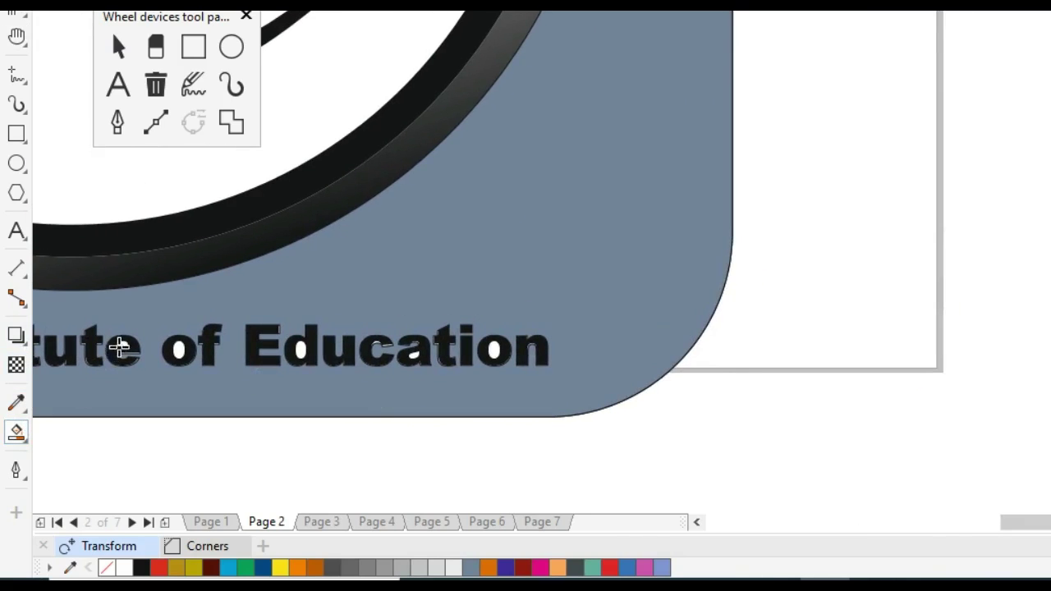
left_click_drag(124, 346, 511, 352)
Select the blue-grey background together with the filled letter openings and weld them into one shape
key("space")
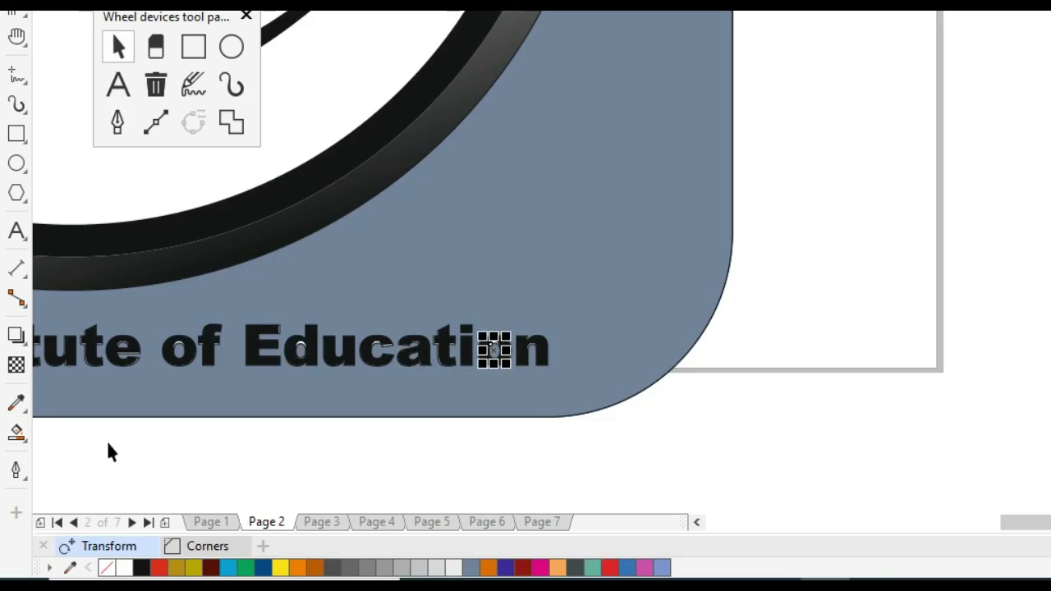
left_click_drag(107, 444, 612, 198)
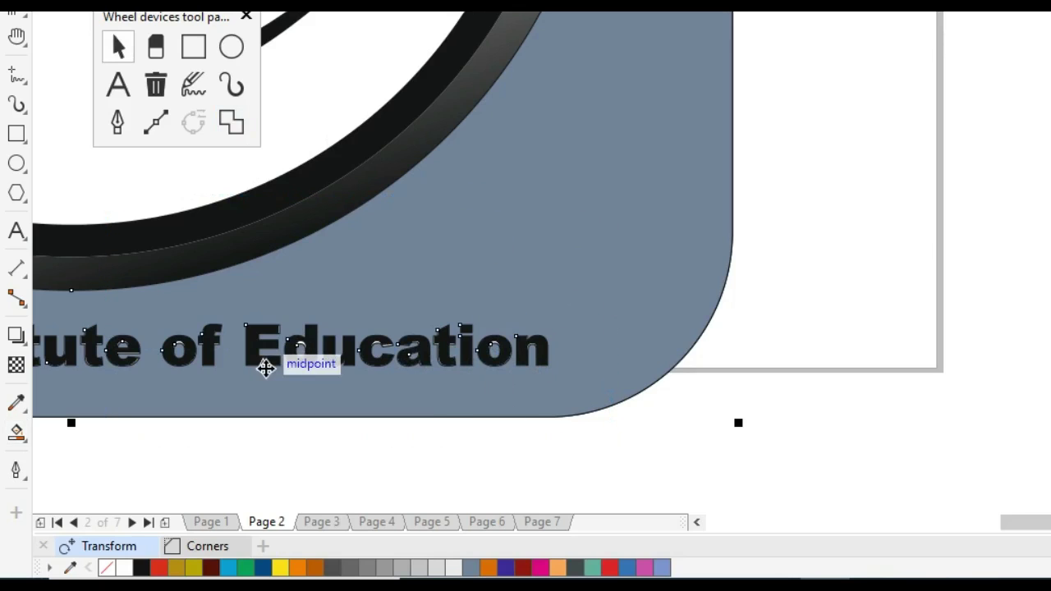
key("h")
left_click_drag(140, 336, 638, 310)
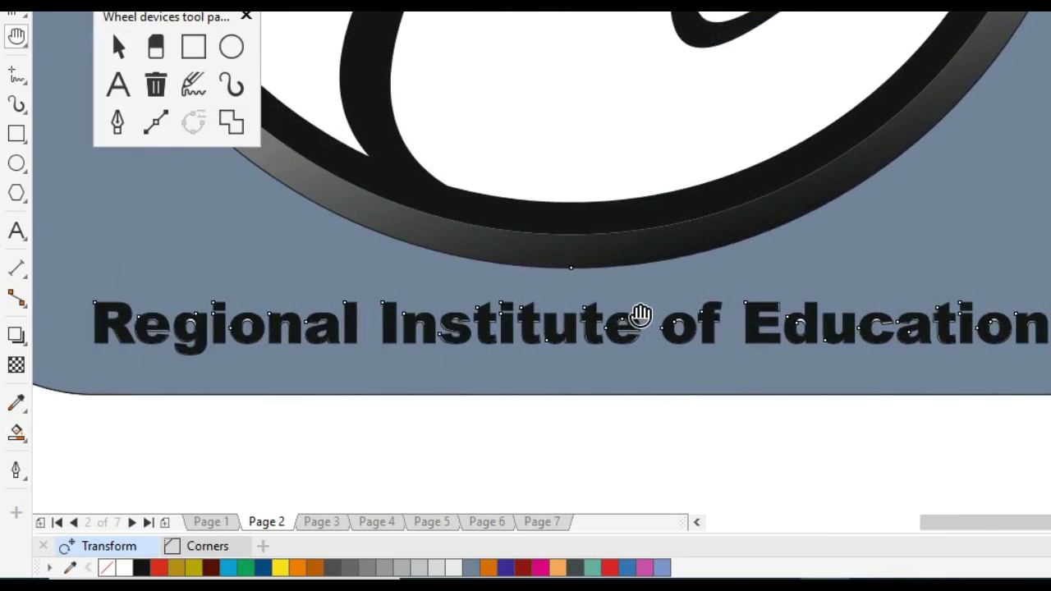
key("space")
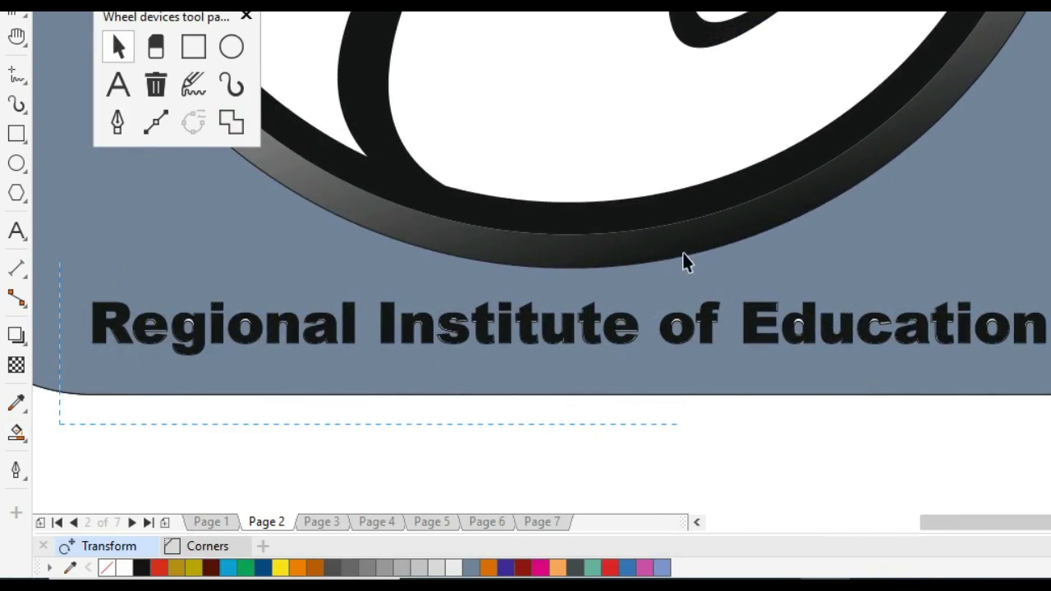
left_click_drag(683, 253, 735, 216)
left_click(231, 121)
left_click(201, 438)
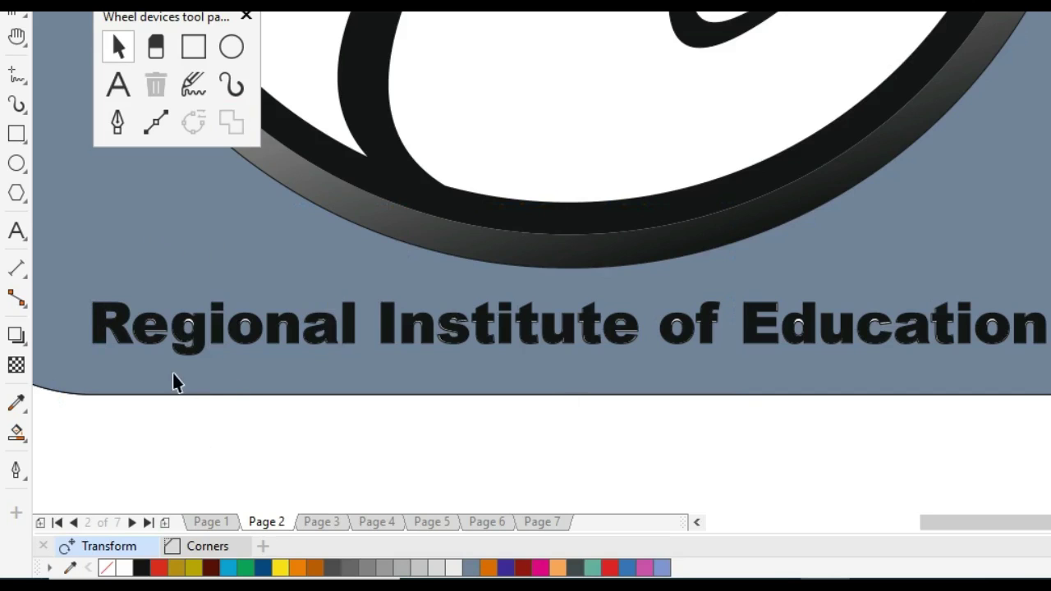
Move the welded background shape aside to the right and delete the original rounded-square outline and black text
left_click_drag(72, 354, 382, 364)
left_click(92, 375)
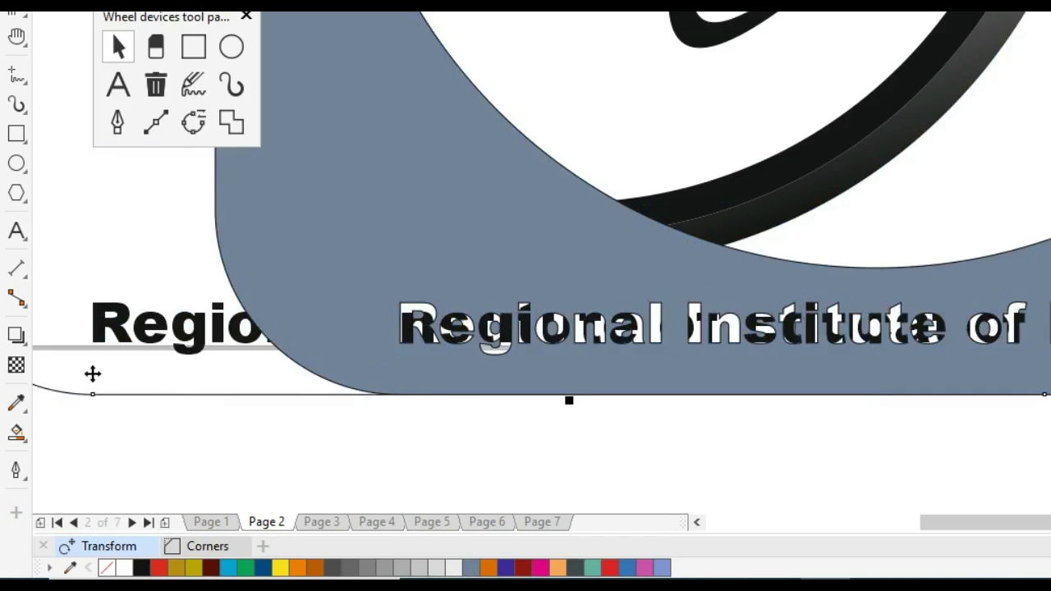
left_click(153, 89)
left_click(151, 337)
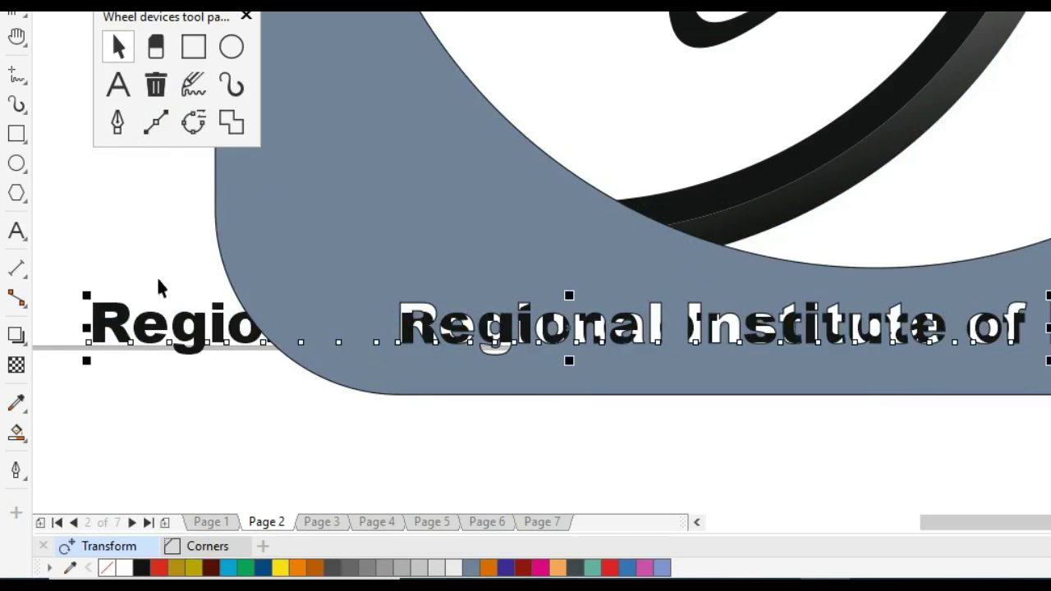
left_click(156, 91)
Fill the blue-grey background shape with black and remove its outline
left_click(292, 321)
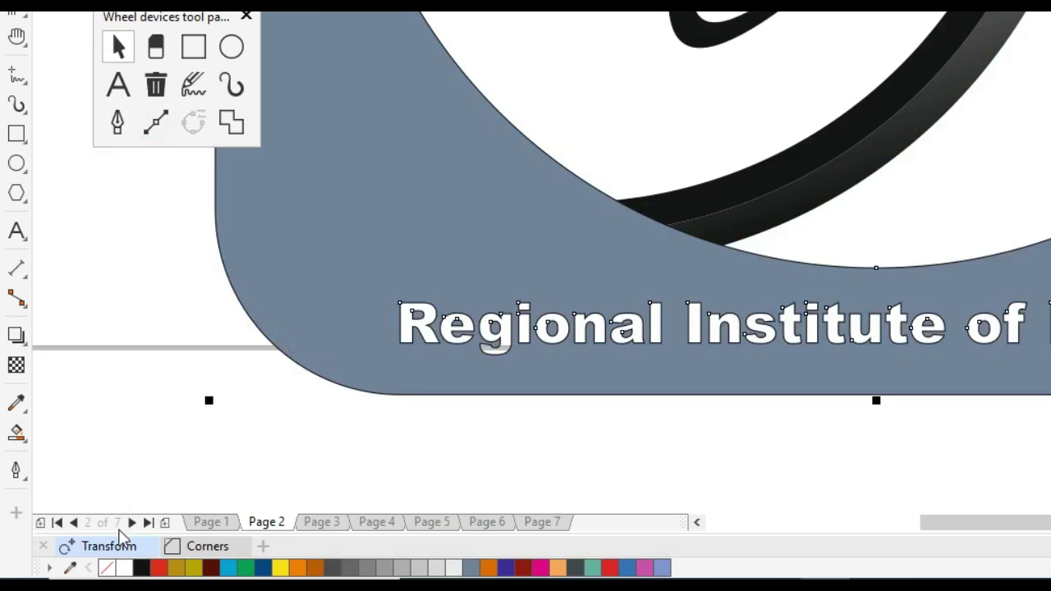
left_click(142, 567)
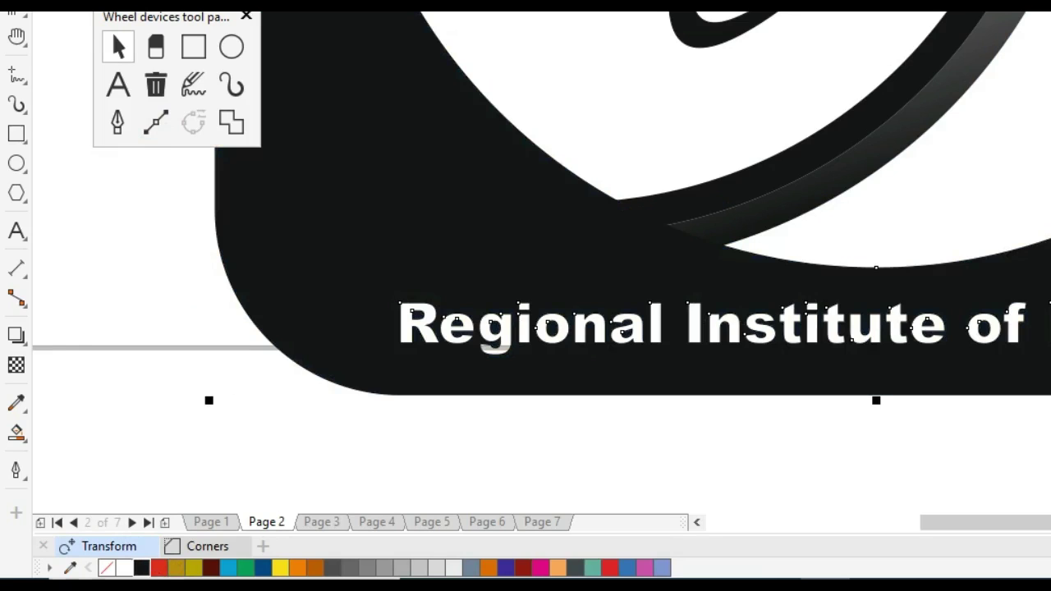
right_click(105, 572)
Centre the black background shape on the page so that its opening surrounds the circular design
key("z")
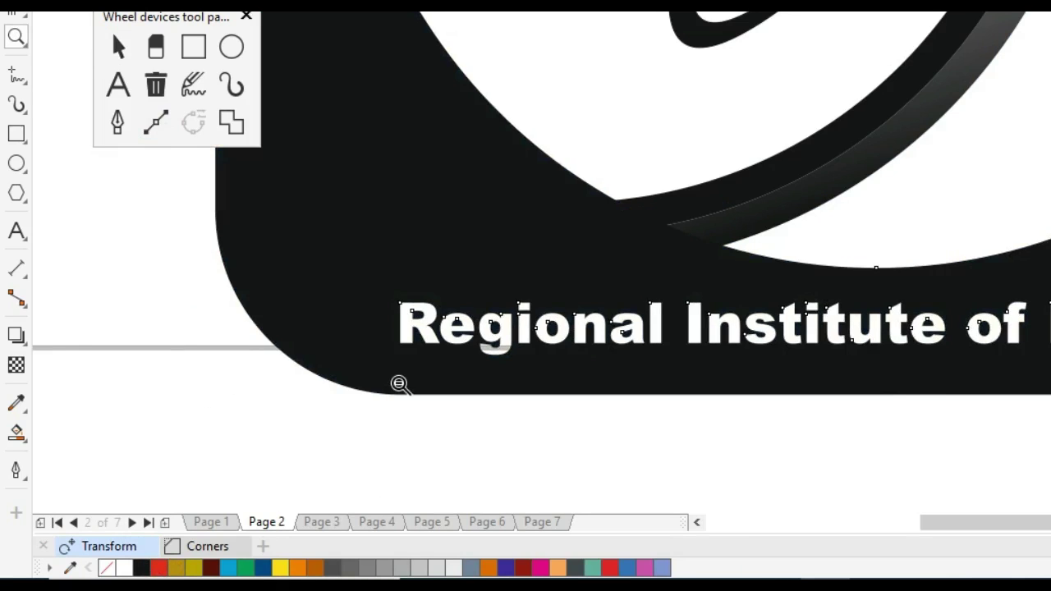
right_click(398, 384)
right_click(466, 397)
key("space")
left_click(592, 427)
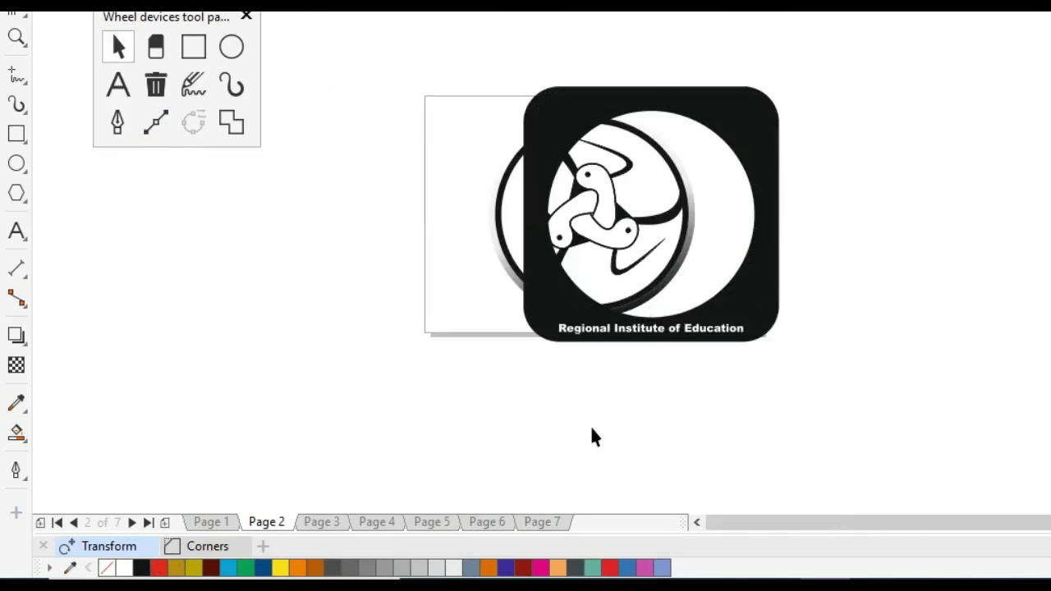
left_click(758, 300)
key("p")
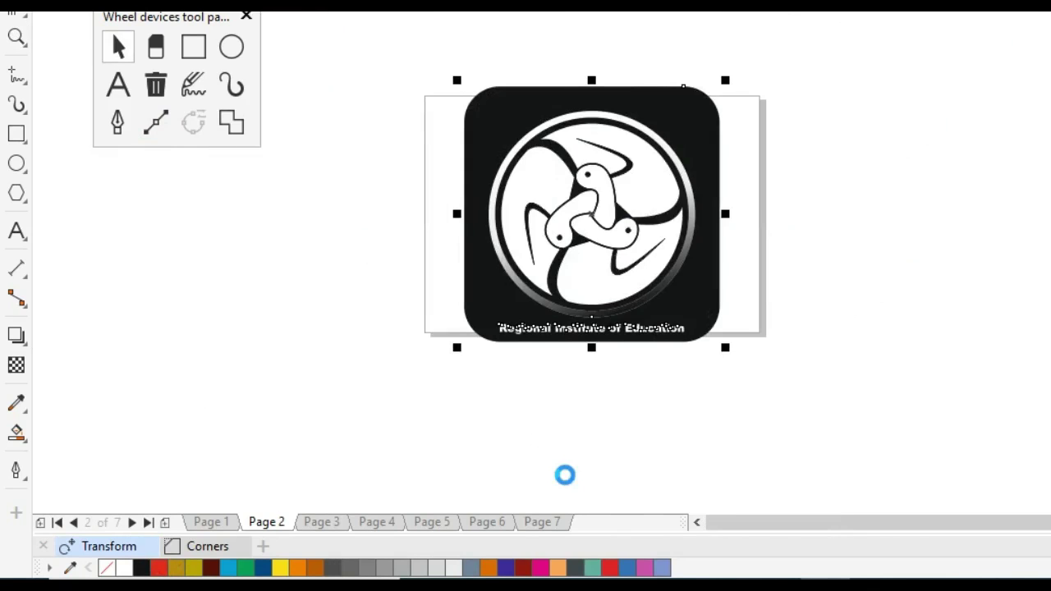
left_click(595, 454)
Select the entire emblem and scale it down around its centre so that it fits inside the page
key("z")
left_click_drag(411, 75, 819, 389)
key("space")
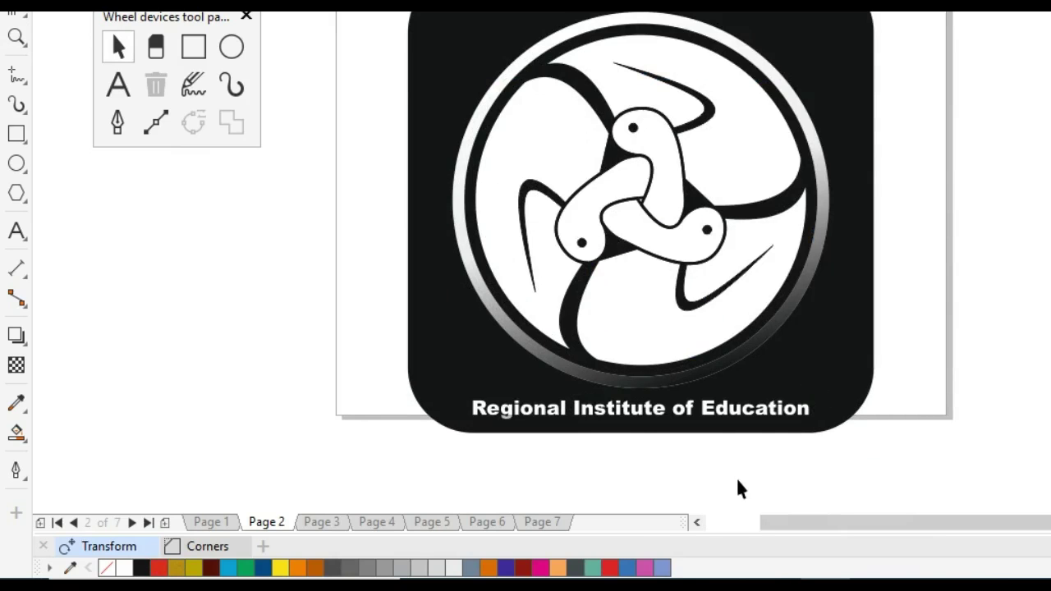
key("ctrl+a")
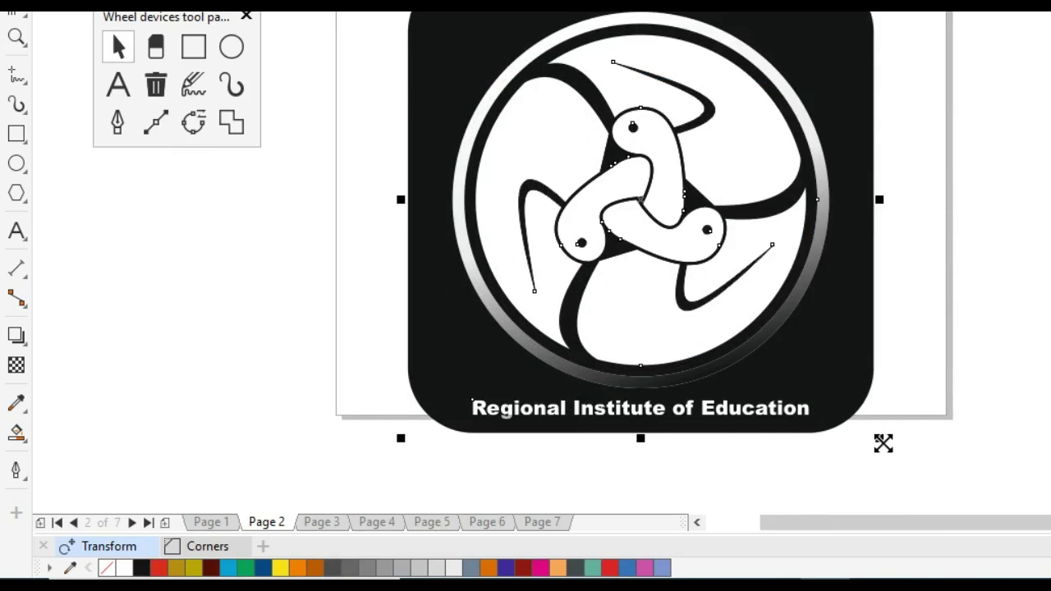
left_click_drag(883, 443, 875, 419)
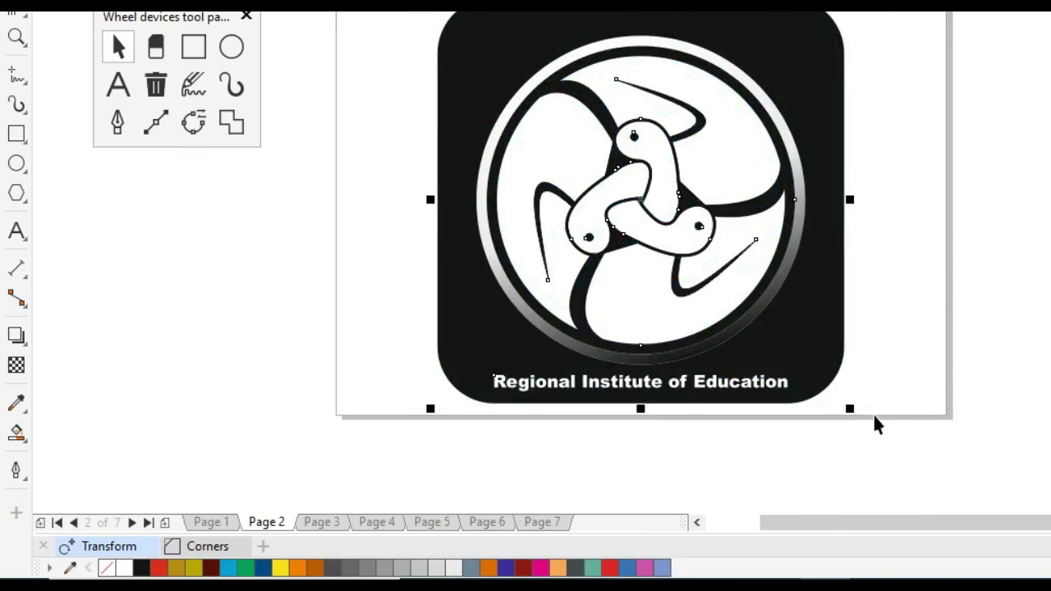
left_click(754, 472)
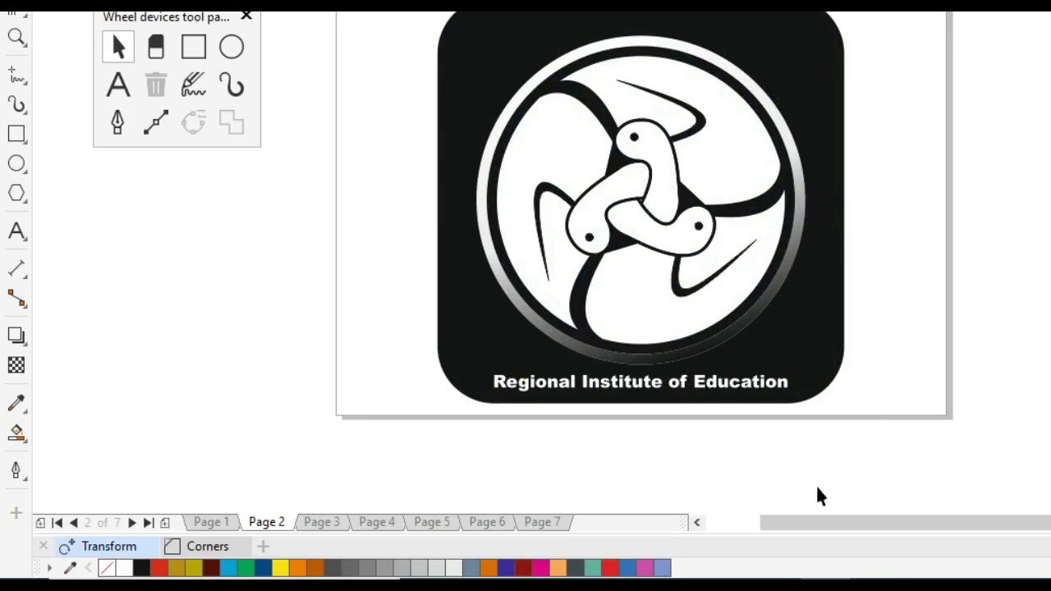
key("h")
left_click_drag(813, 486, 754, 467)
key("space")
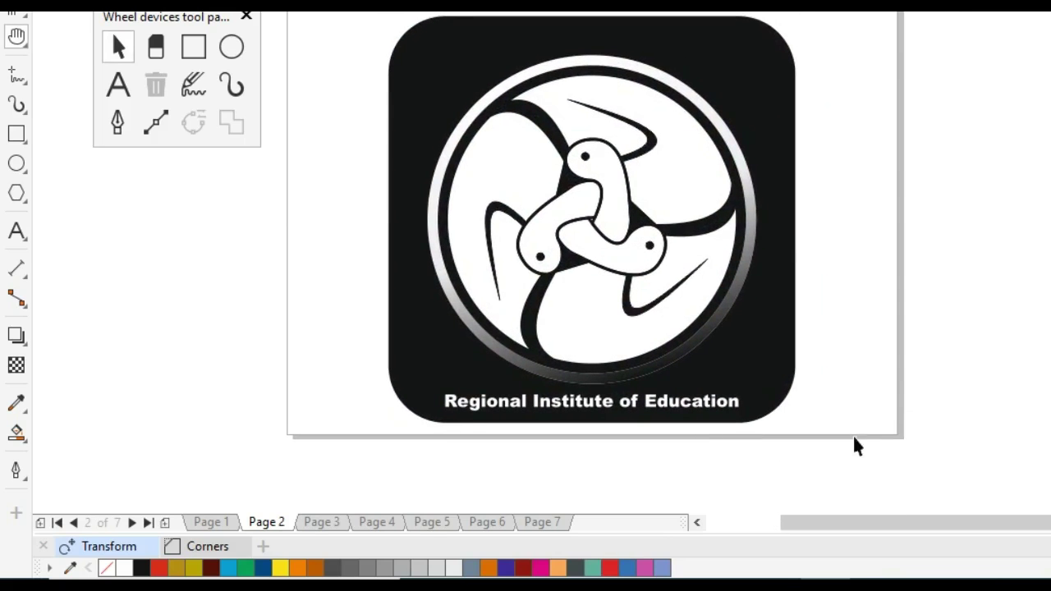